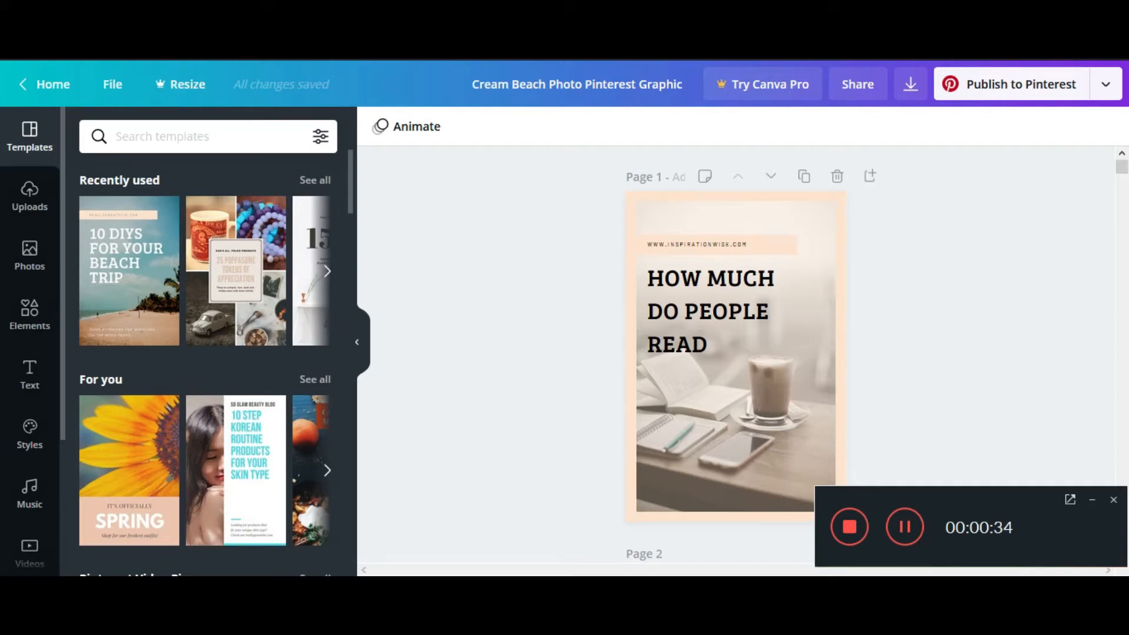
Switch to the Word document and examine its list of blog post titles and links for a pin topic.
key("ctrl+shift+Tab")
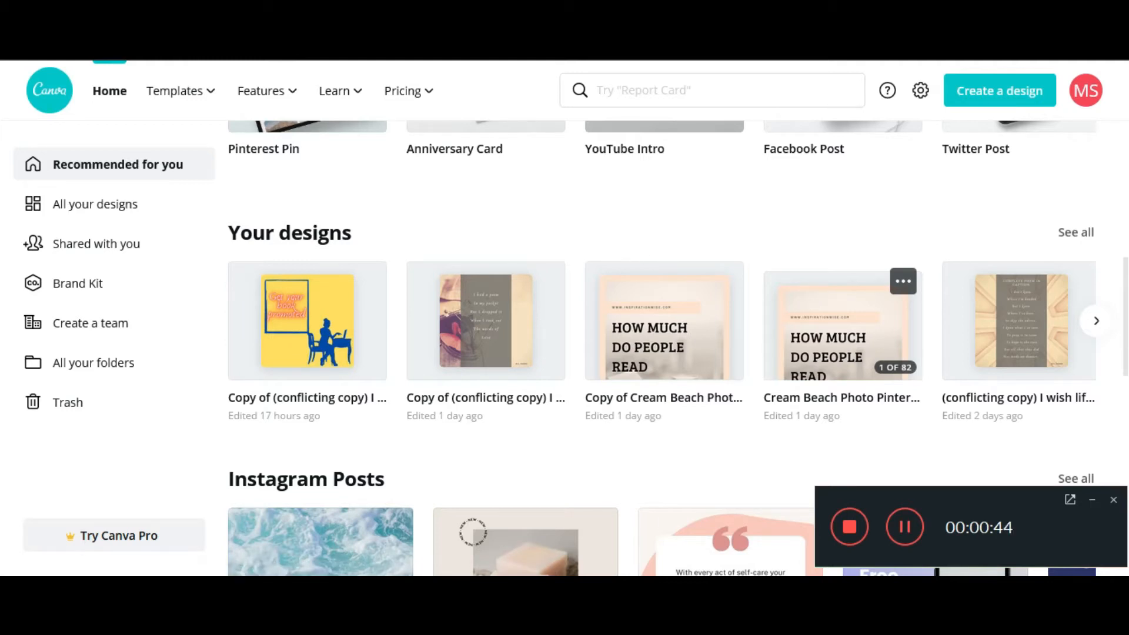
left_click(548, 618)
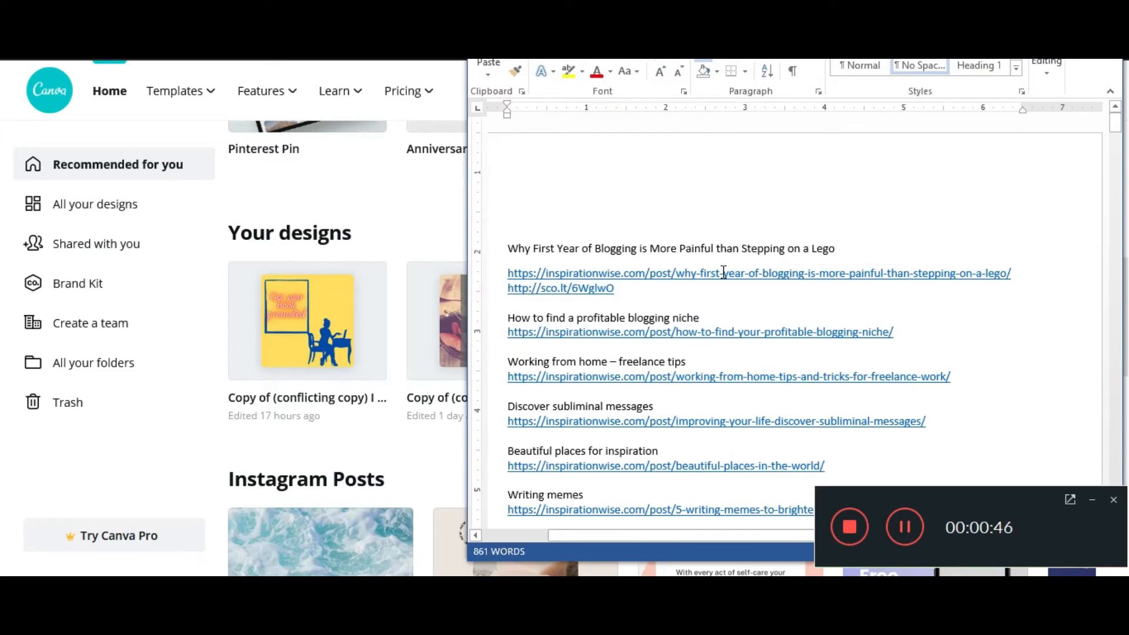
scroll(723, 272, "down", 3)
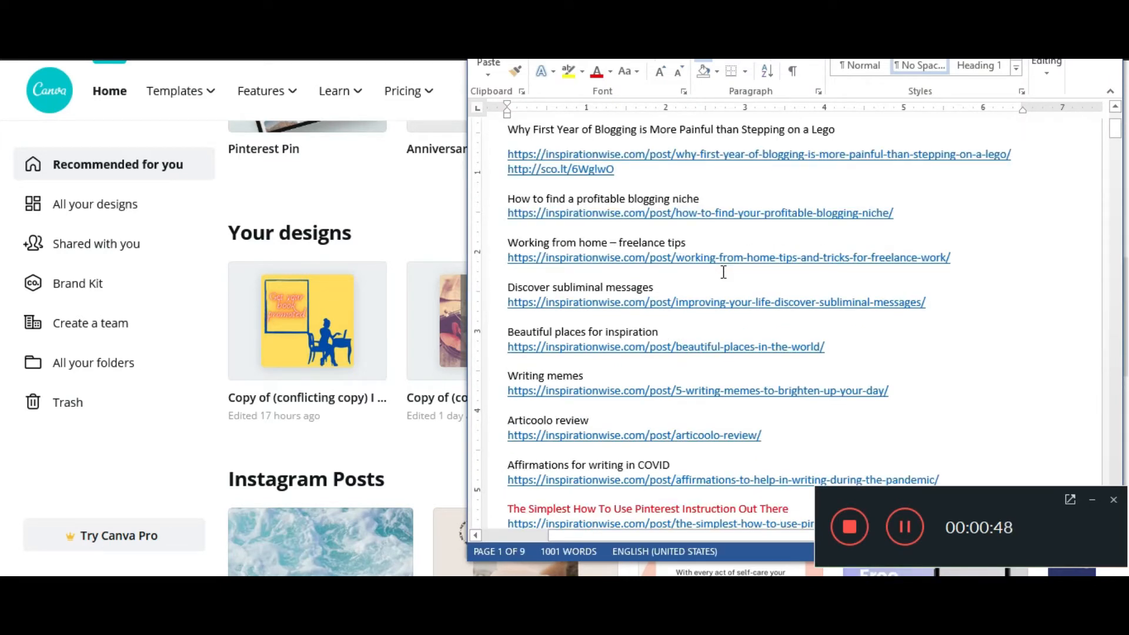
scroll(685, 278, "up", 2)
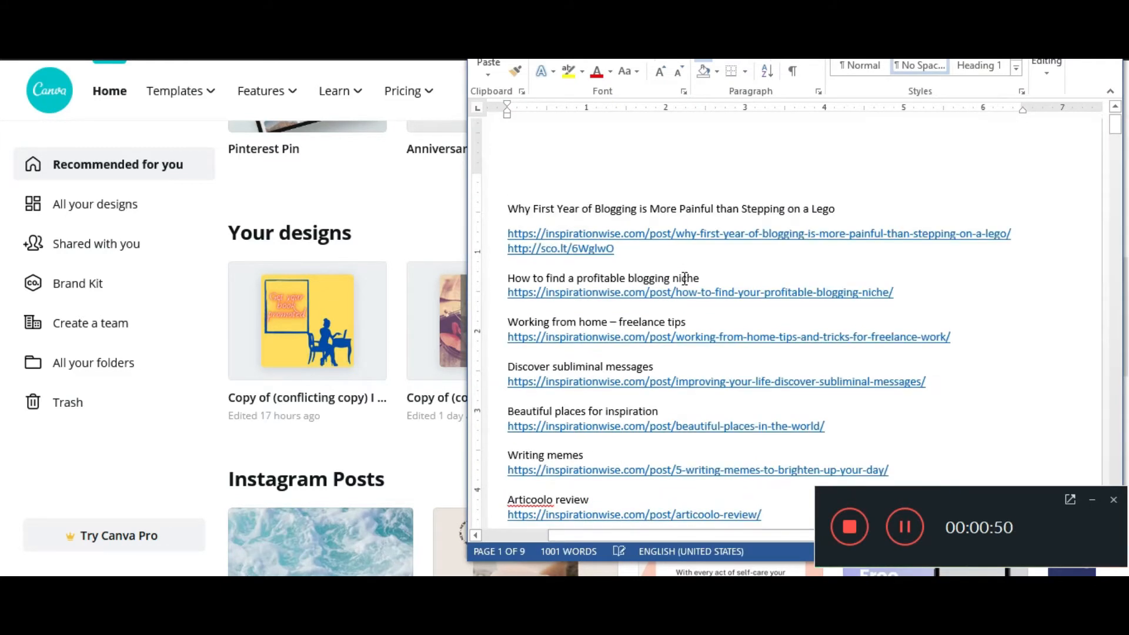
scroll(685, 279, "up", 1)
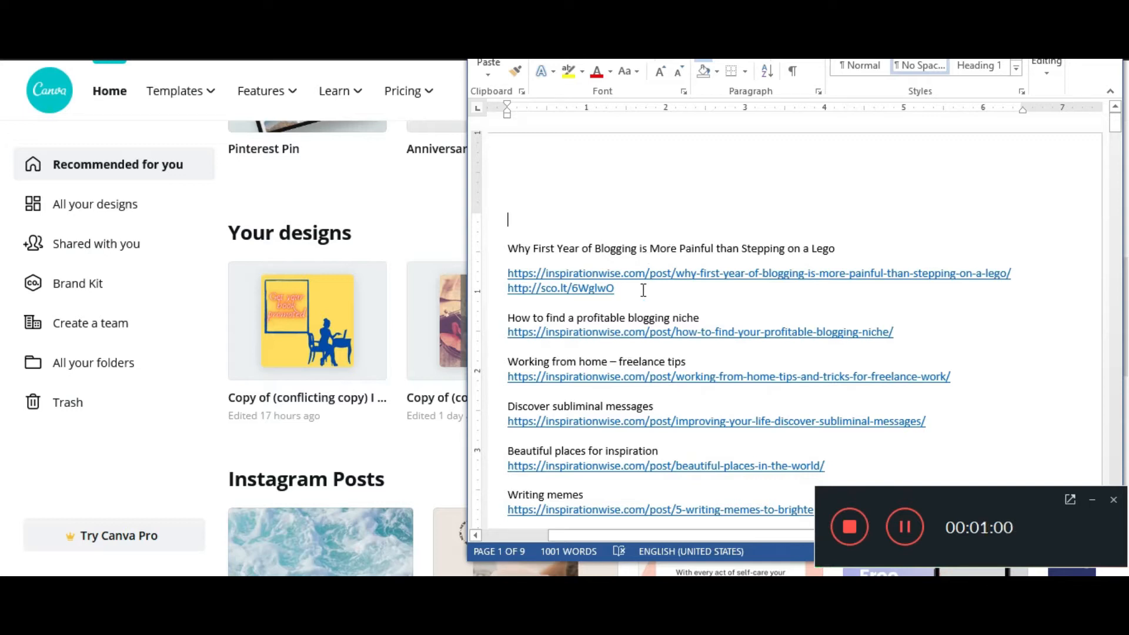
left_click_drag(554, 247, 838, 250)
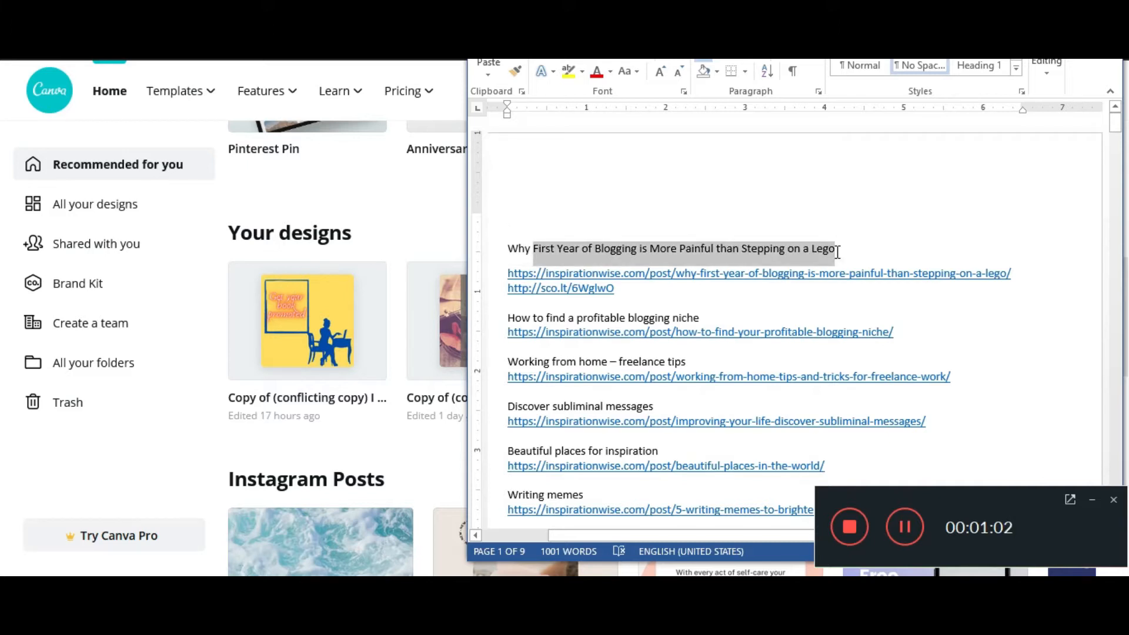
left_click(658, 254)
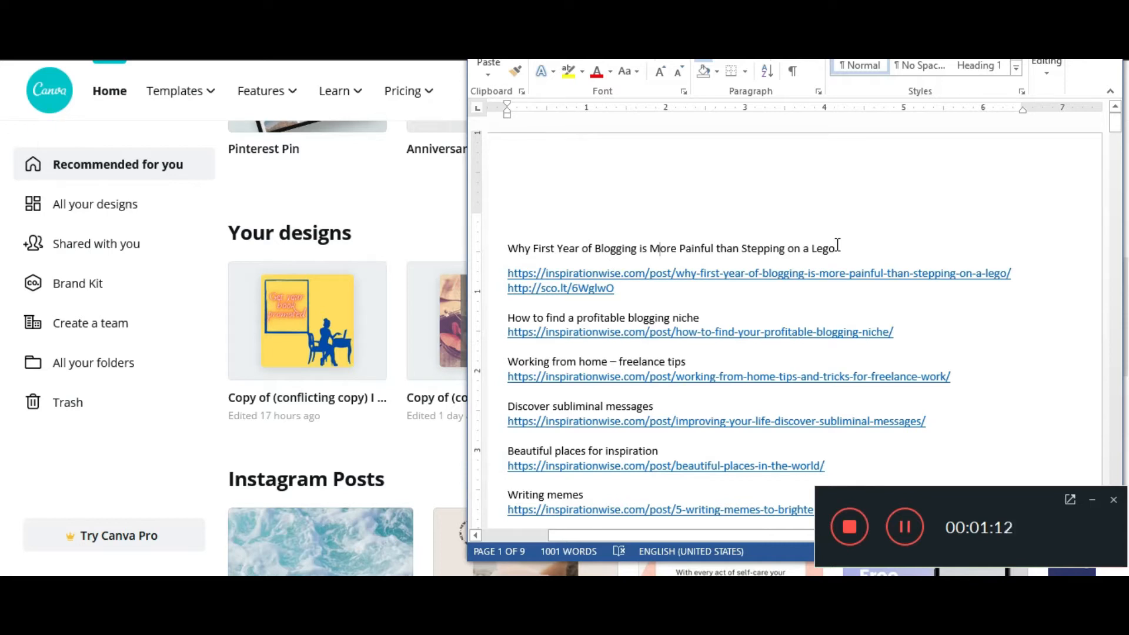
Return to the Canva home page, search for "pin" and open the Pinterest Pin templates.
left_click(431, 259)
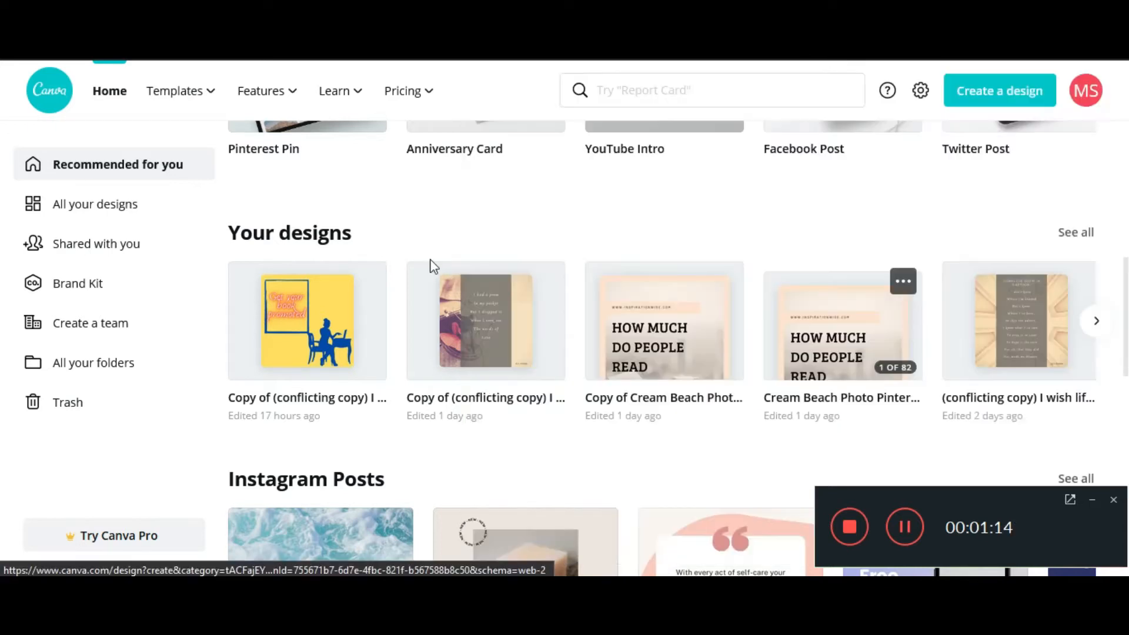
scroll(421, 214, "up", 4)
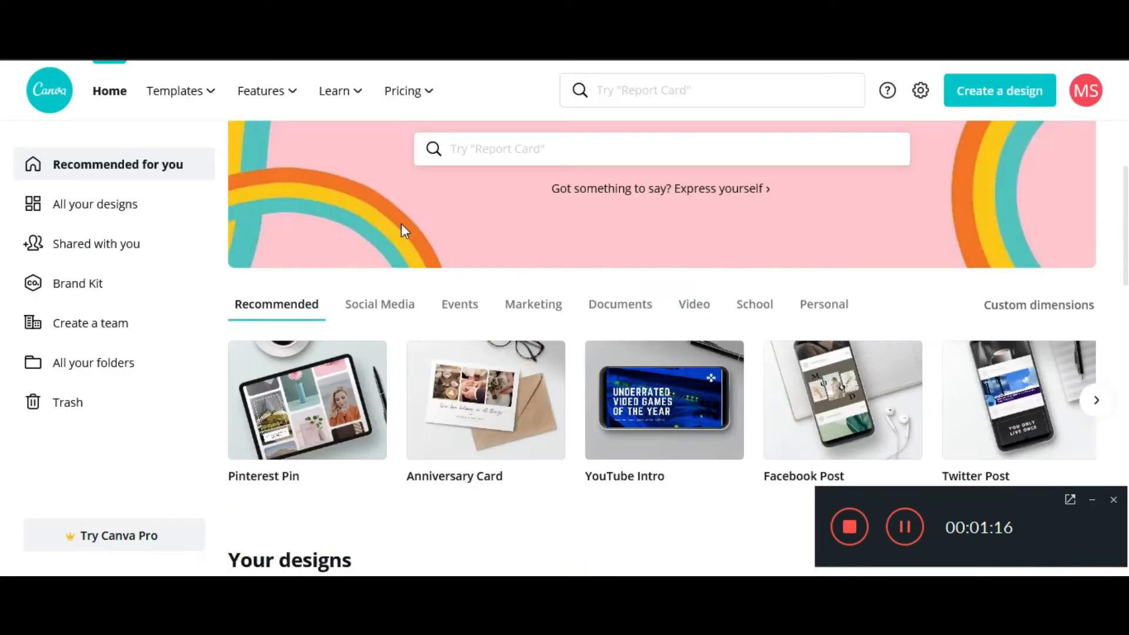
scroll(402, 225, "up", 3)
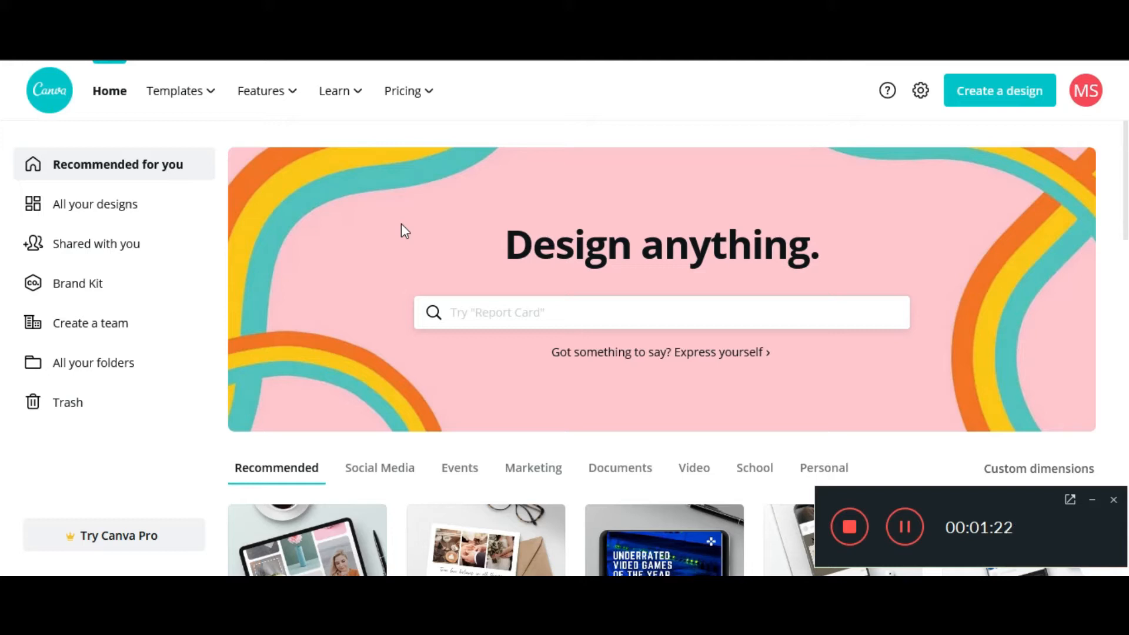
left_click(507, 309)
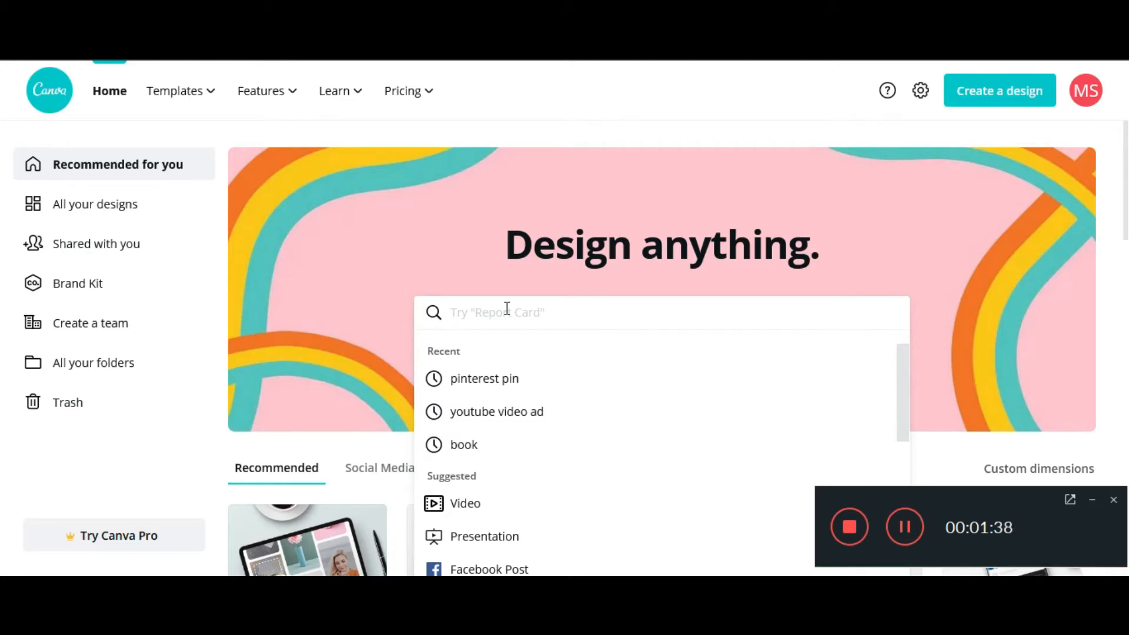
type("pin")
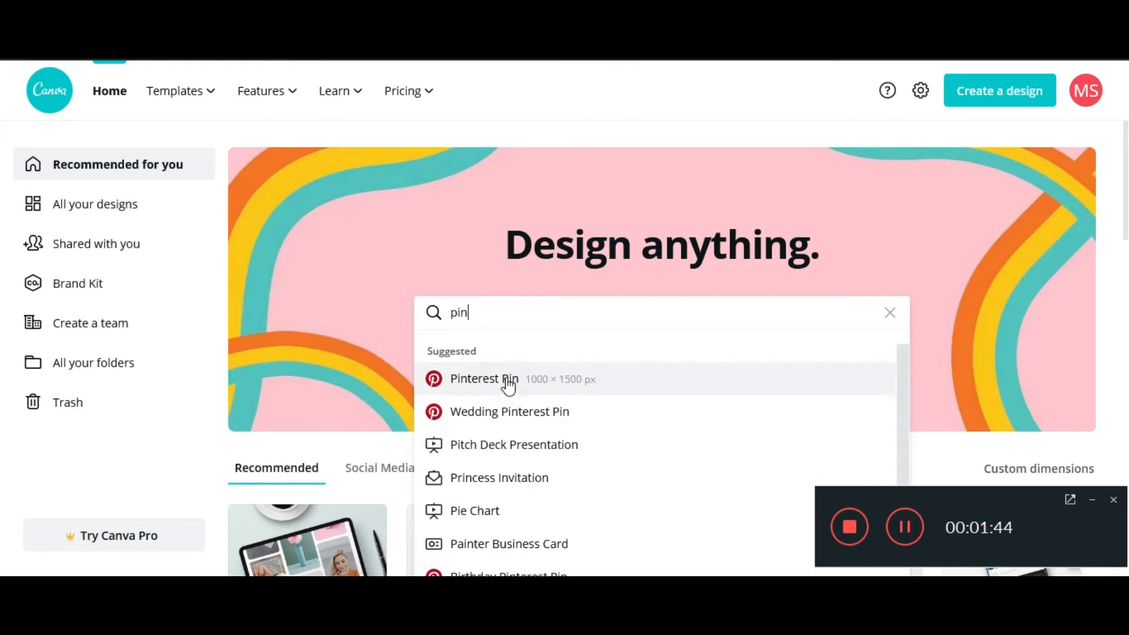
left_click(508, 383)
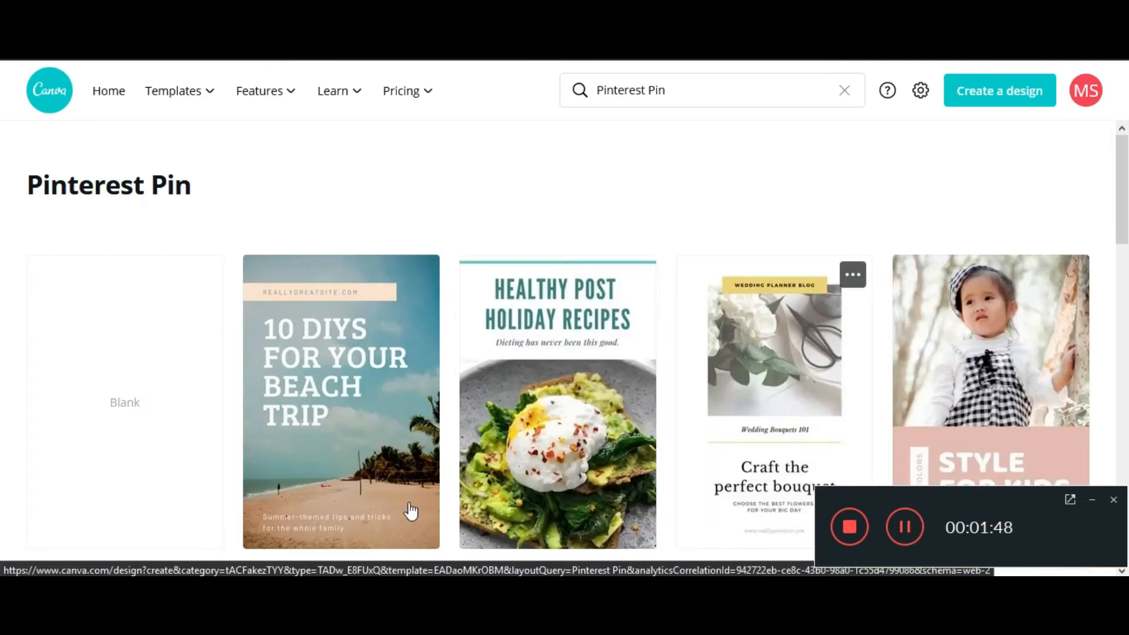
Browse the Pinterest Pin templates and open the green "Spring Style Inspiration" template for editing.
scroll(628, 351, "down", 3)
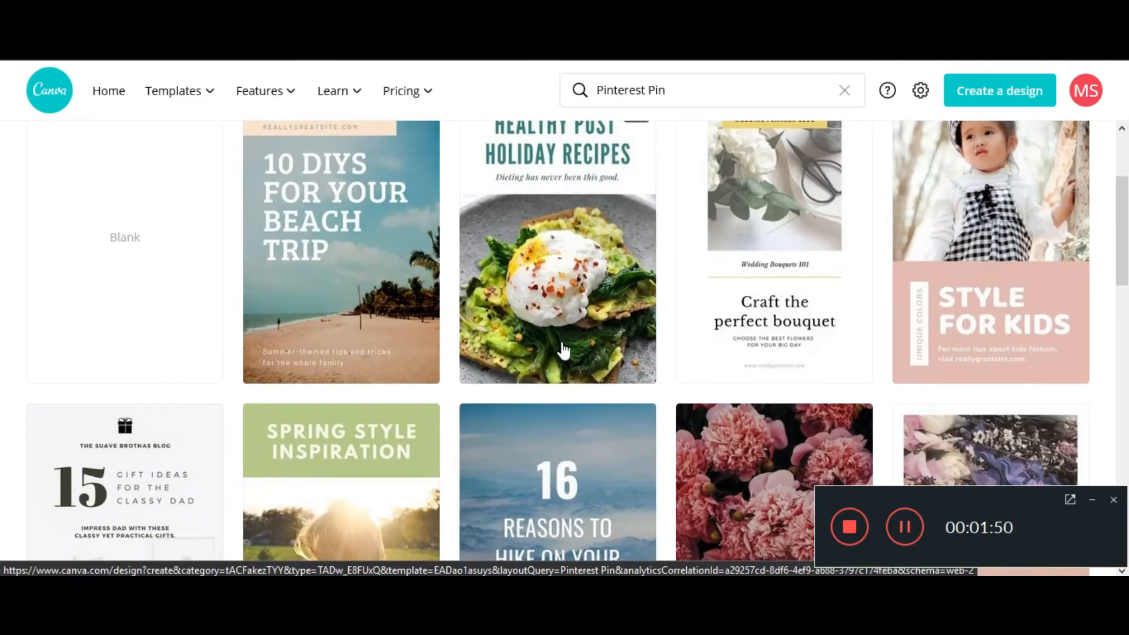
scroll(628, 352, "down", 4)
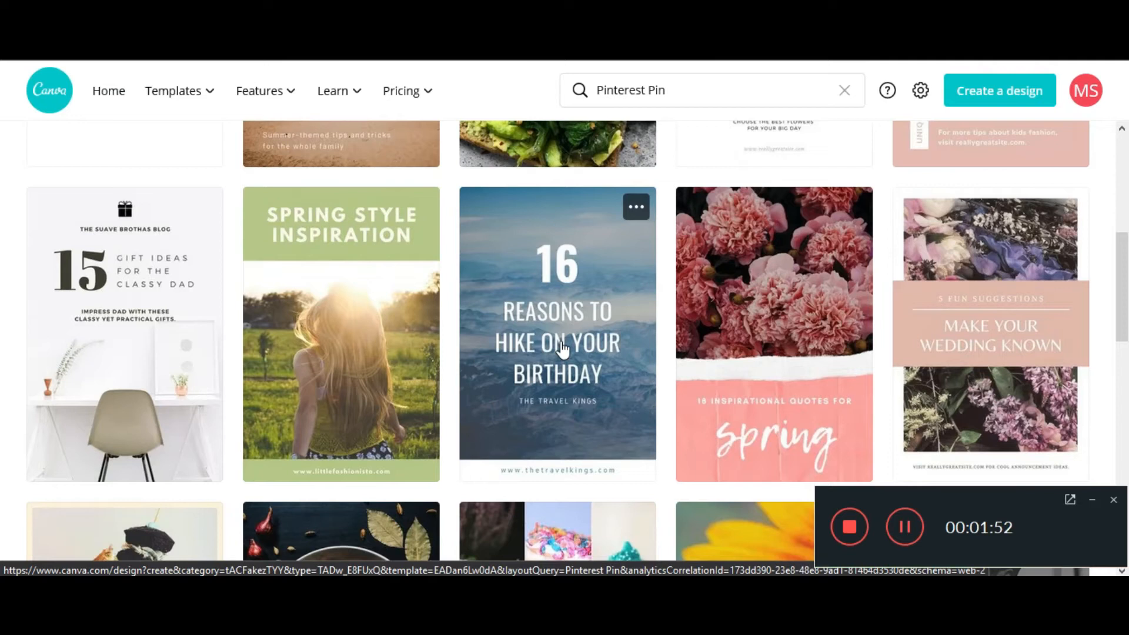
left_click(366, 330)
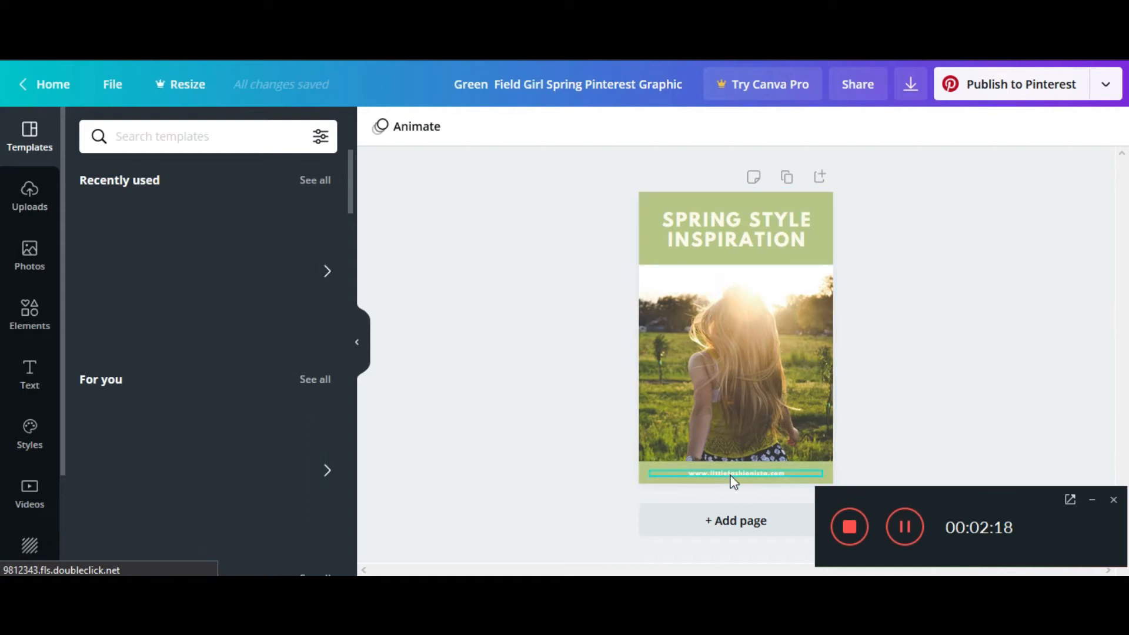
Delete the photo of the girl in the field and its empty image frame from the pin.
left_click(752, 484)
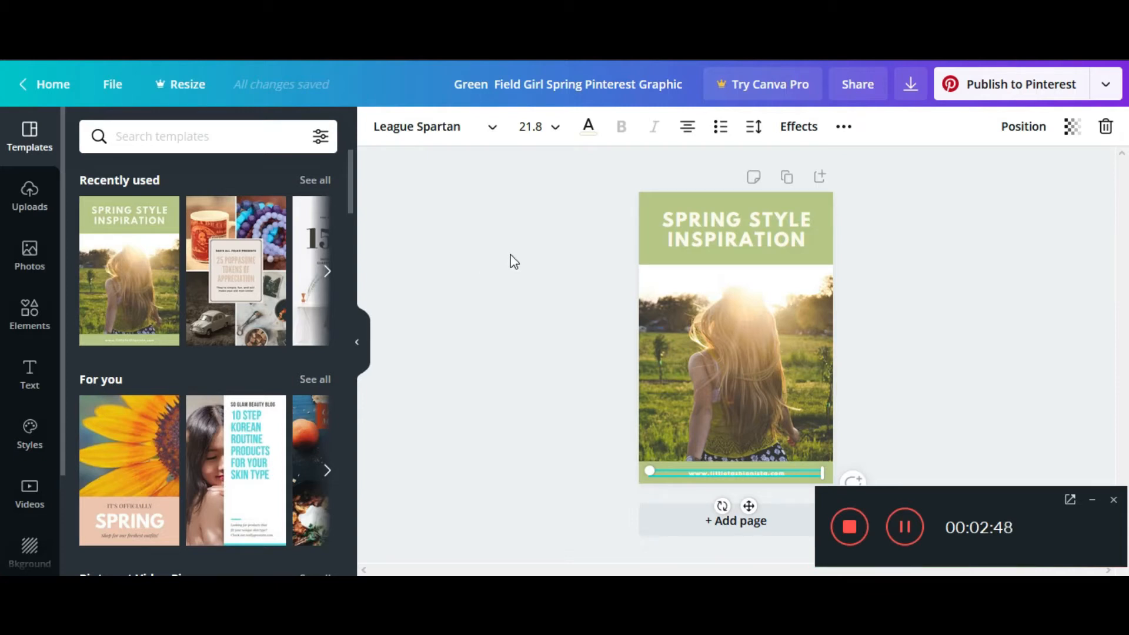
left_click(725, 222)
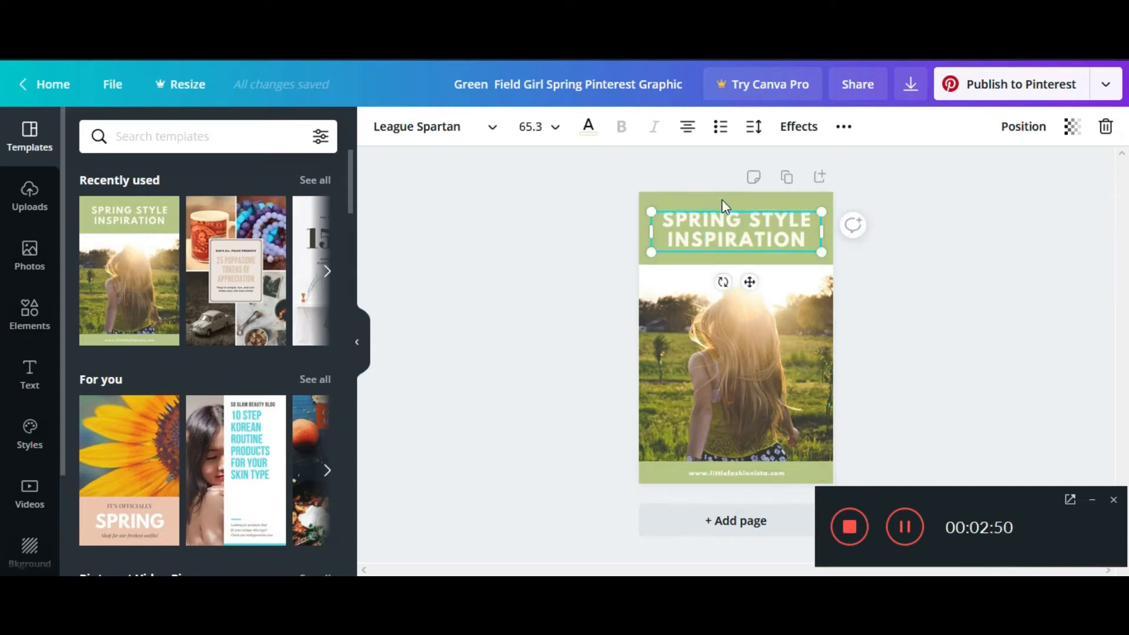
left_click(729, 371)
key("Delete")
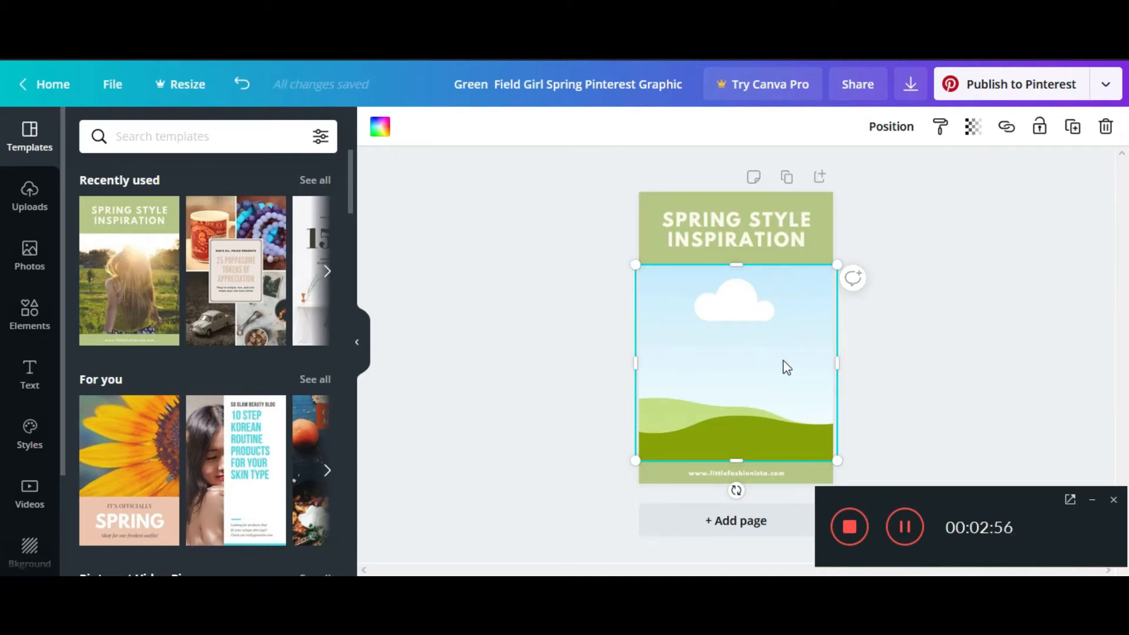
mouse_move(733, 343)
left_mouse_down()
mouse_move(764, 307)
mouse_move(723, 302)
mouse_move(713, 354)
mouse_move(767, 340)
mouse_move(731, 330)
mouse_move(733, 341)
left_mouse_up()
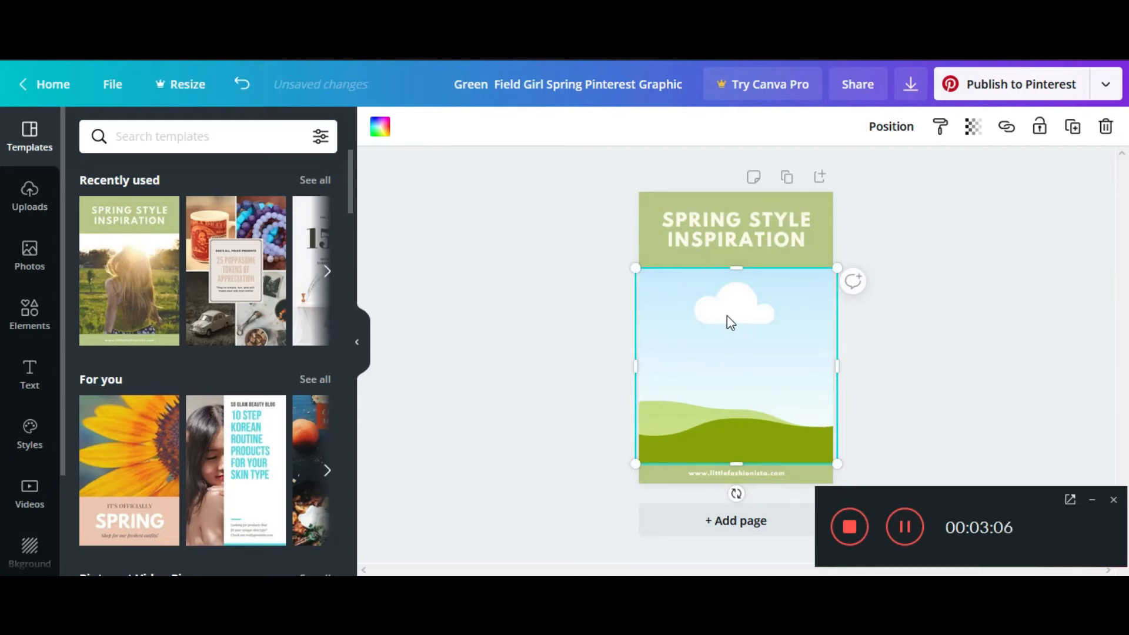
left_click(718, 335)
key("Delete")
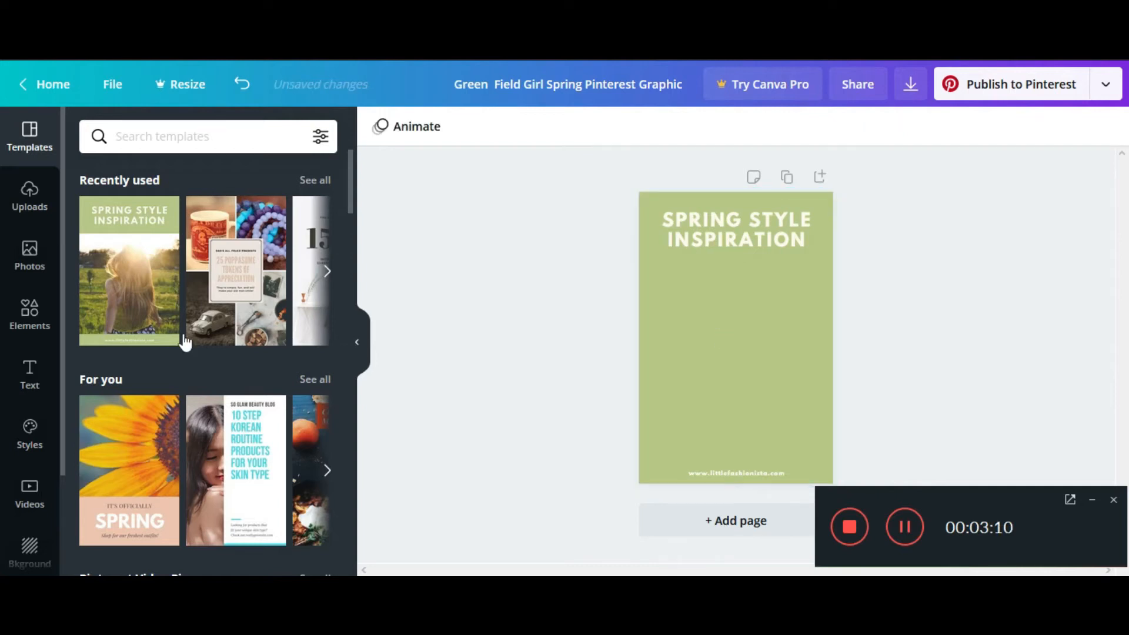
Find the grids among the design elements and add the single-image grid to the pin.
left_click(31, 320)
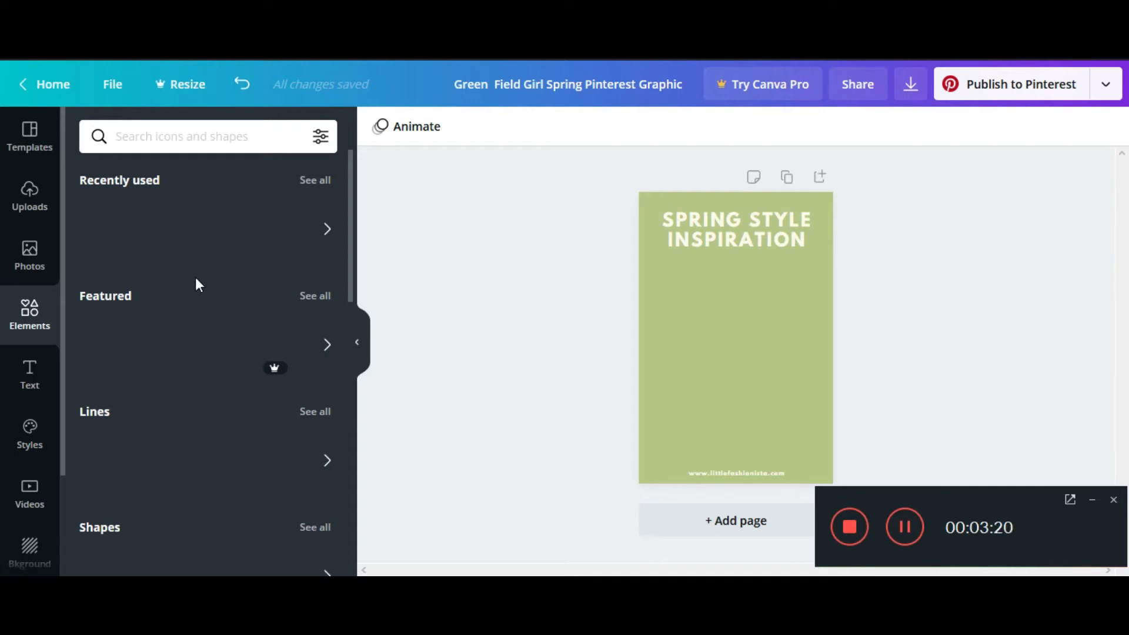
scroll(197, 283, "down", 4)
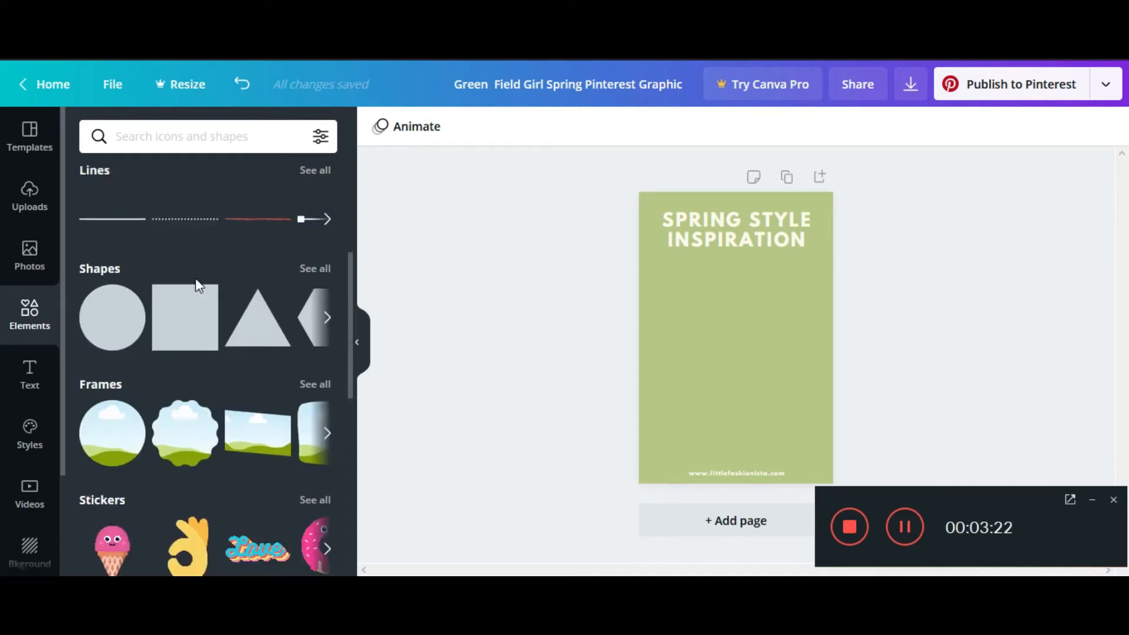
scroll(195, 278, "down", 6)
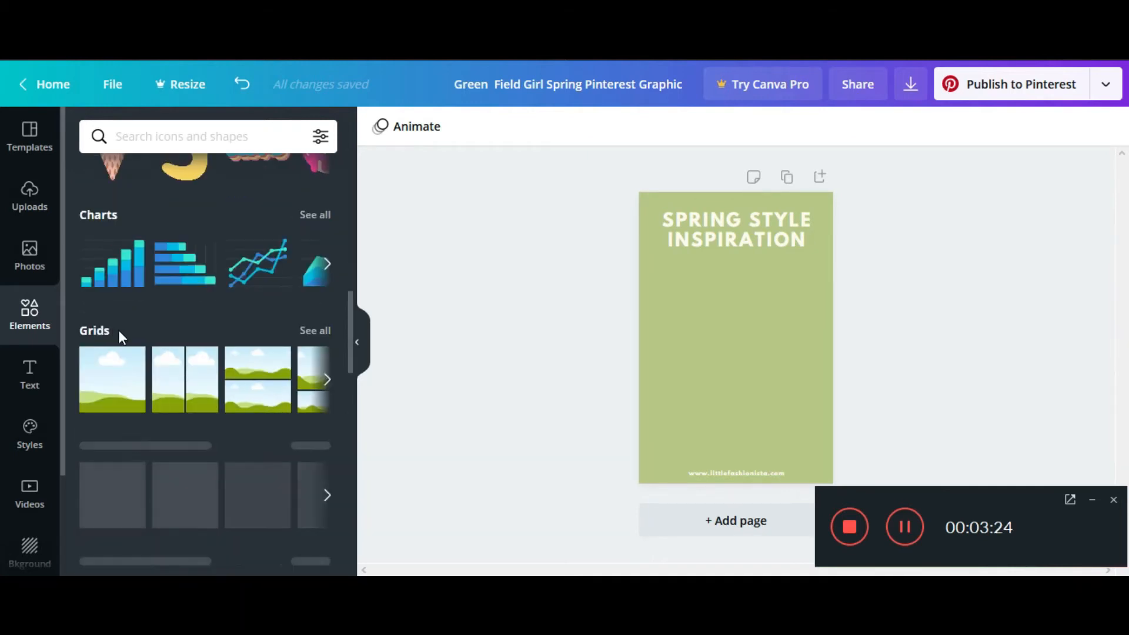
left_click(112, 389)
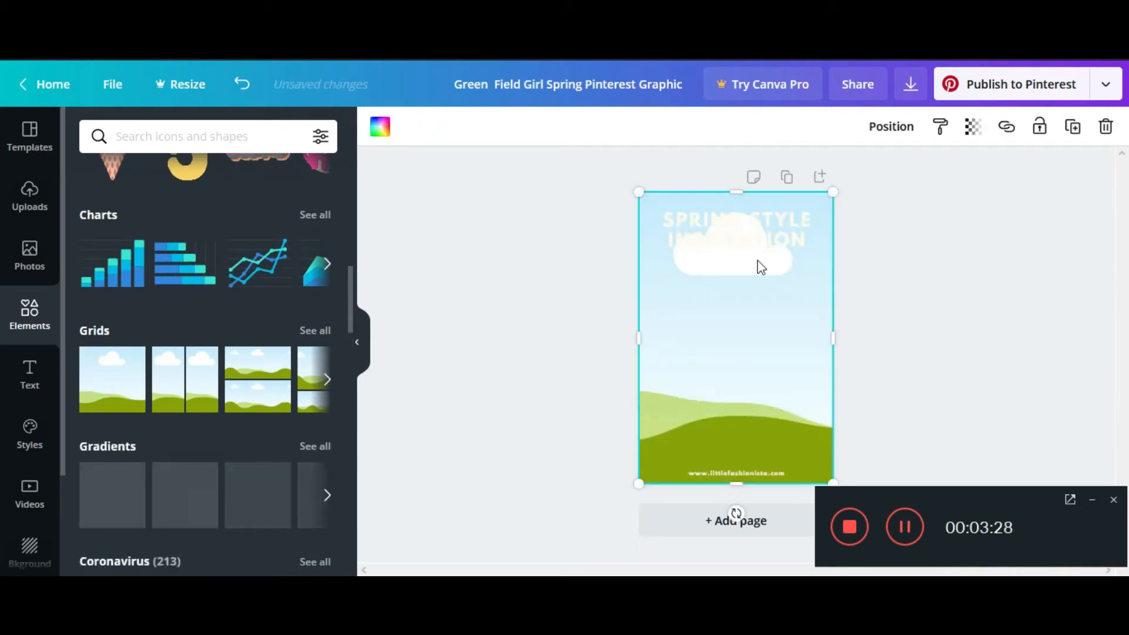
Resize the grid to about 1,040 px high and place it between the heading and the website line.
left_click_drag(809, 245, 874, 252)
left_click_drag(988, 244, 838, 254)
left_click_drag(730, 252, 728, 266)
left_click_drag(729, 345, 728, 335)
left_click_drag(734, 255, 733, 270)
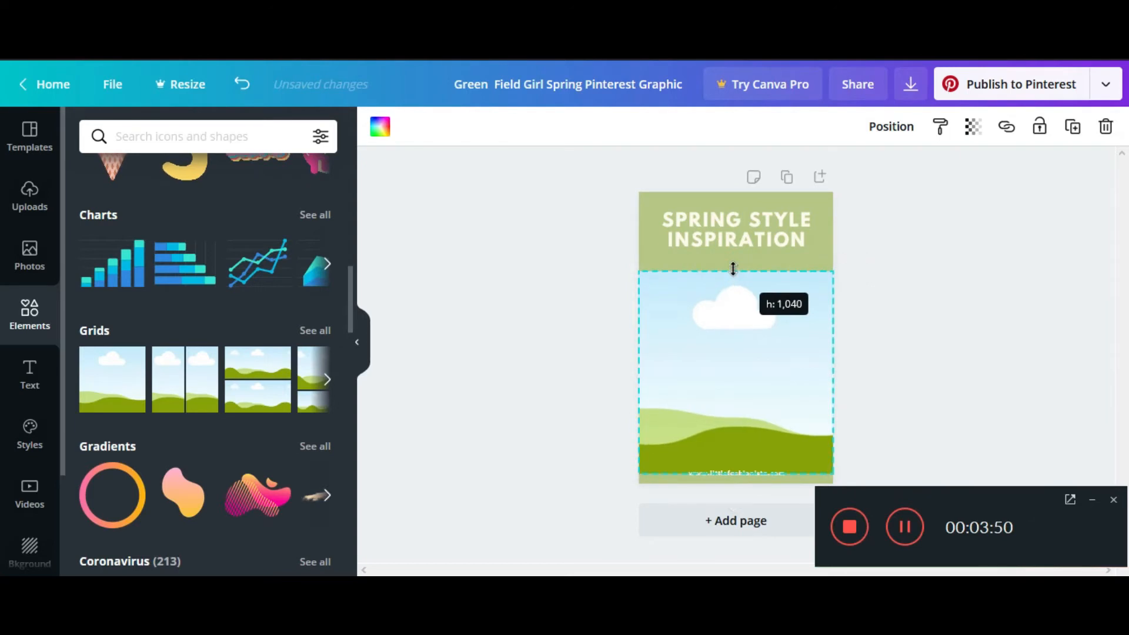
left_click(728, 331)
left_click_drag(728, 311, 729, 318)
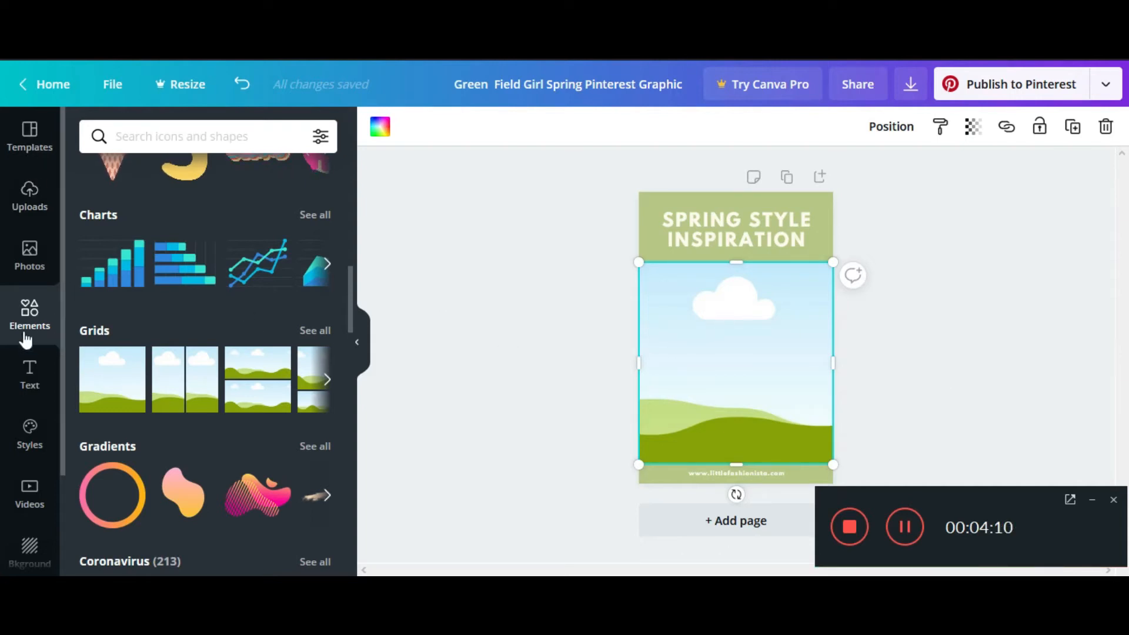
Fill the grid with the recently used stock photo of a woman reading a book.
left_click(26, 255)
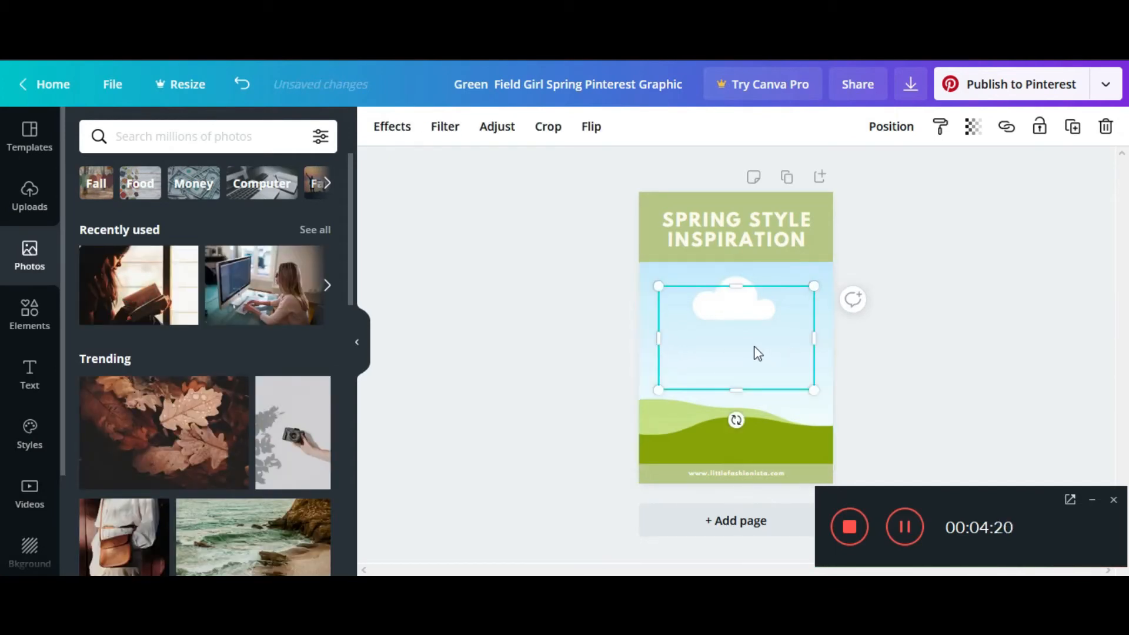
left_click_drag(754, 342, 747, 389)
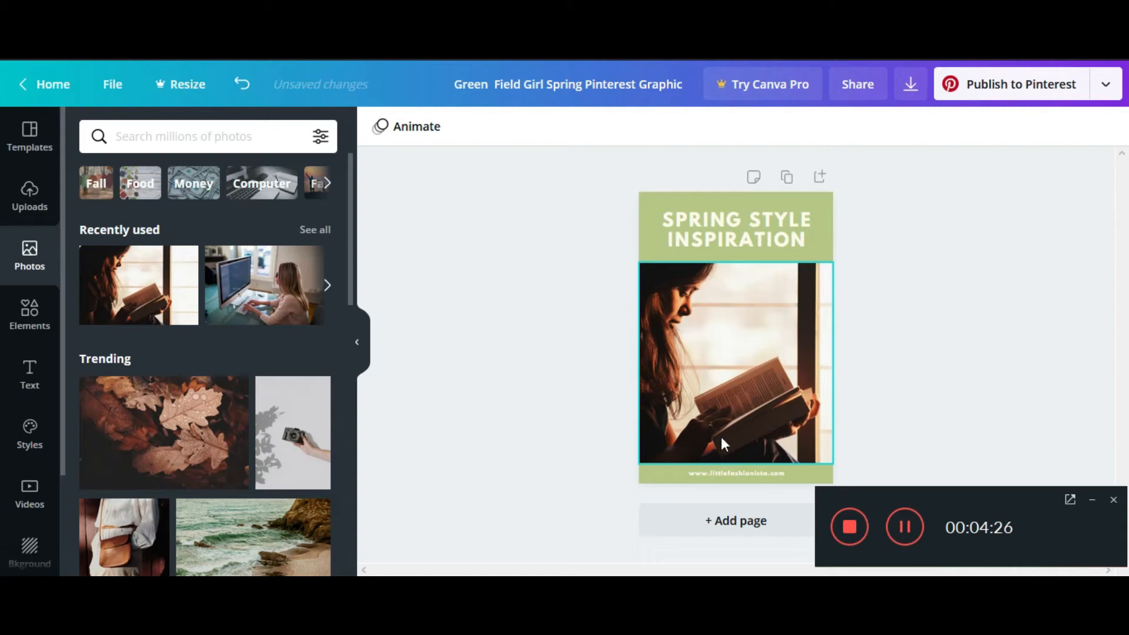
Replace the pin's heading with the title "Why First Year of Blogging is More Painful than Stepping on a Lego" copied from the Word document.
key("alt+Tab")
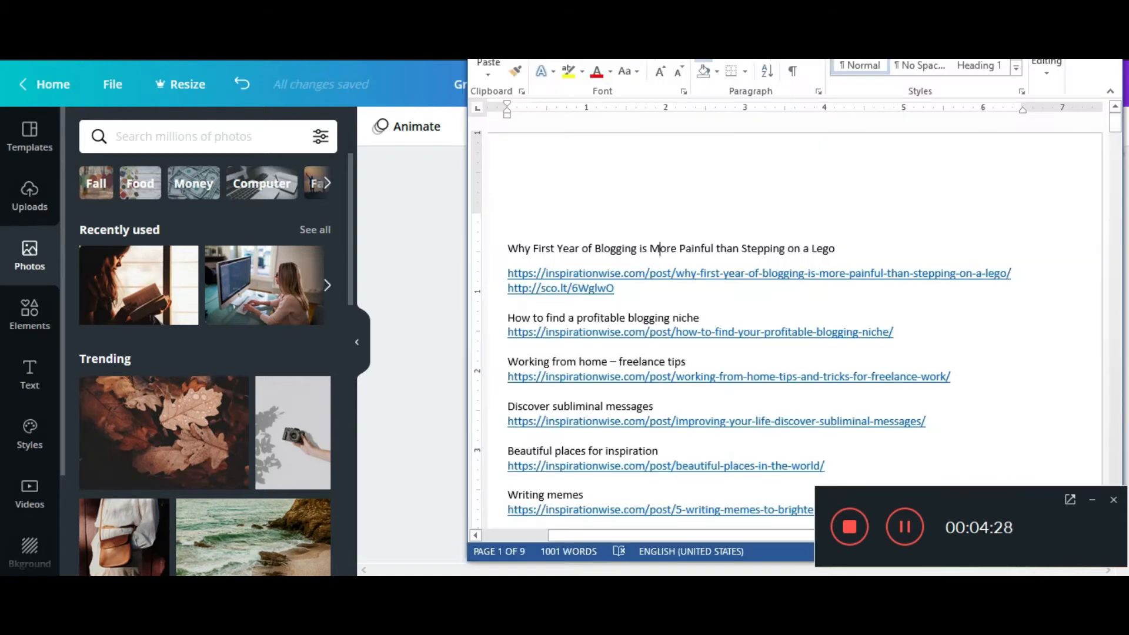
left_click_drag(852, 251, 519, 254)
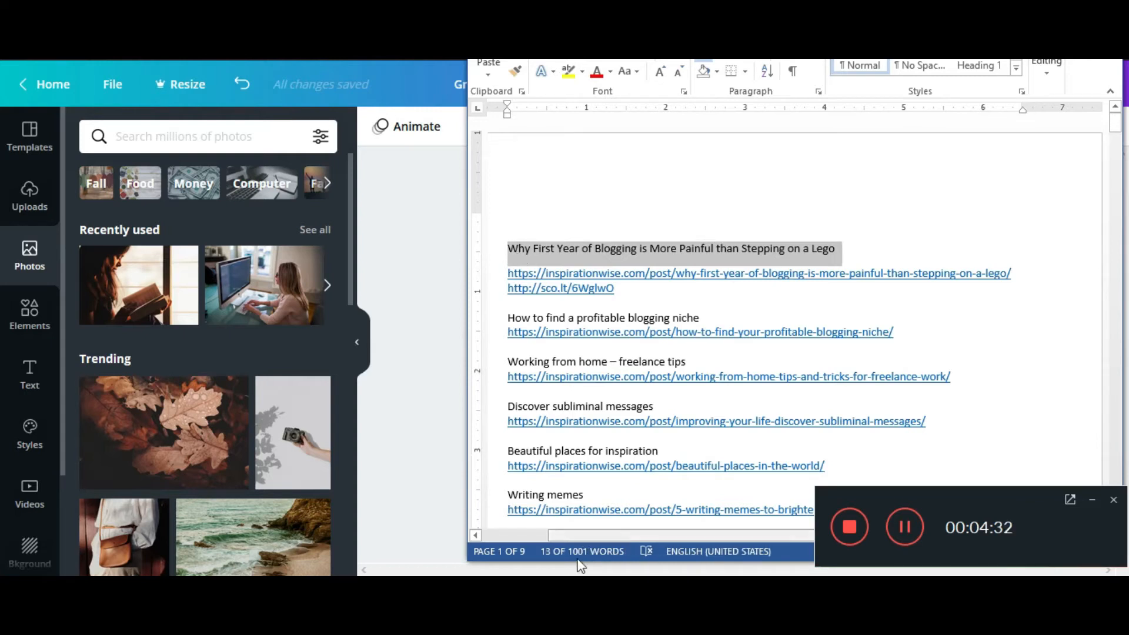
key("alt+Tab")
left_click(753, 244)
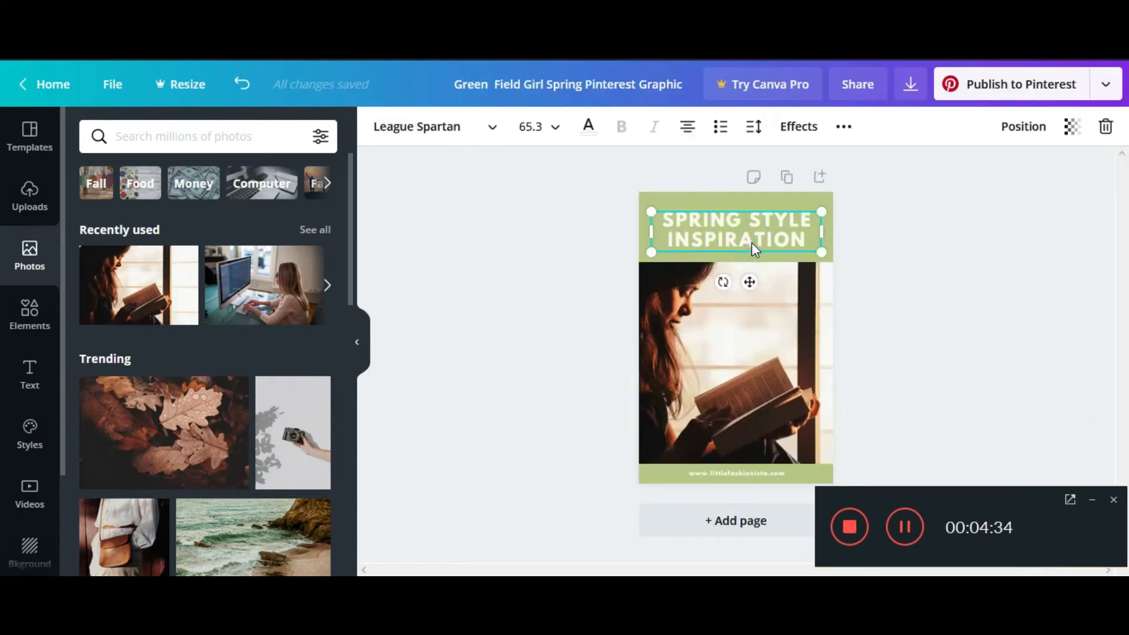
left_click(753, 243)
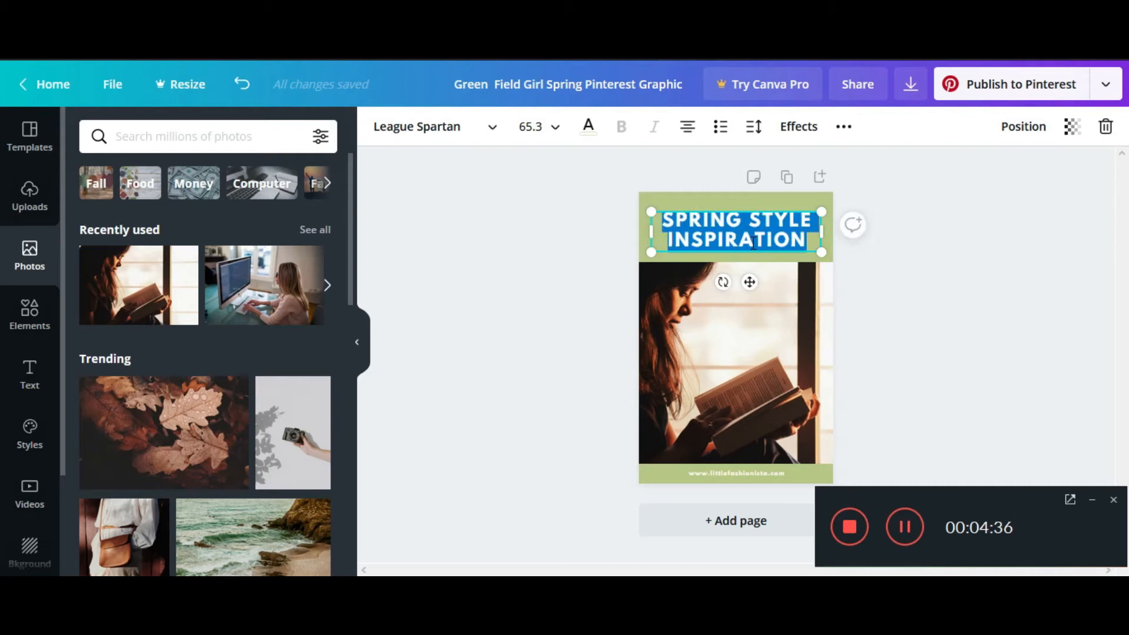
key("ctrl+v")
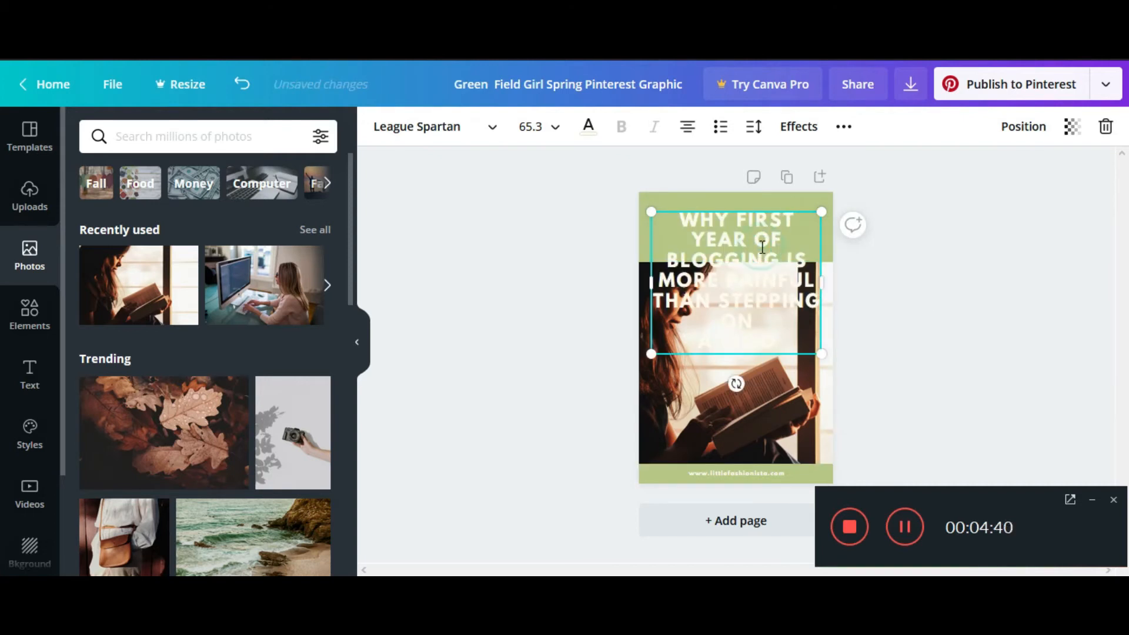
key("ctrl+a")
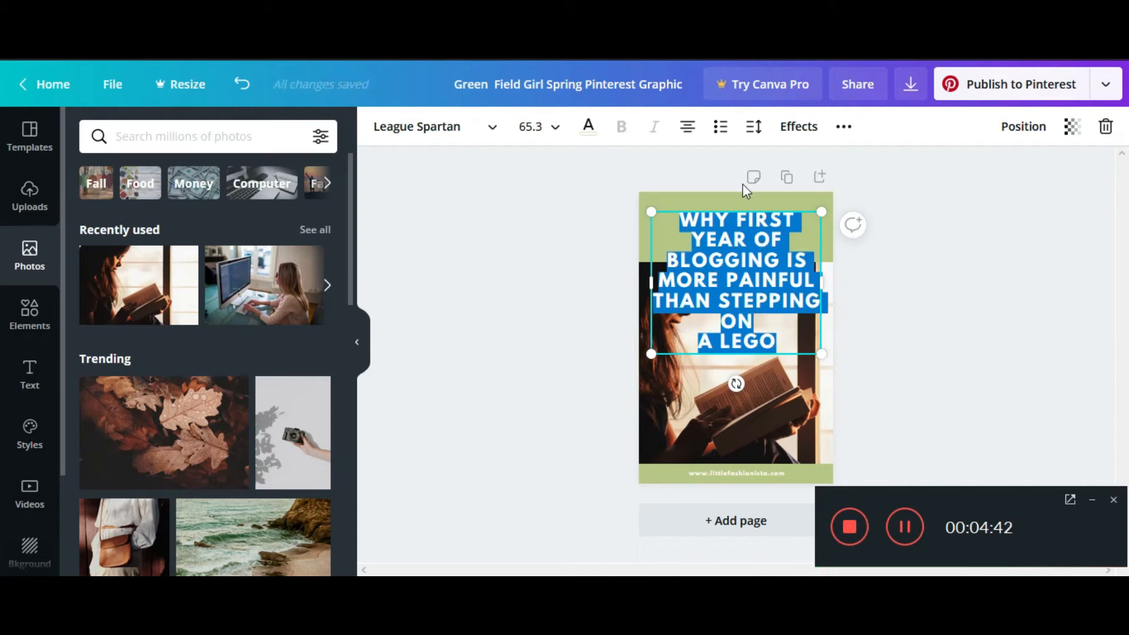
Set the font size of the pin's heading to 48.
left_click(558, 129)
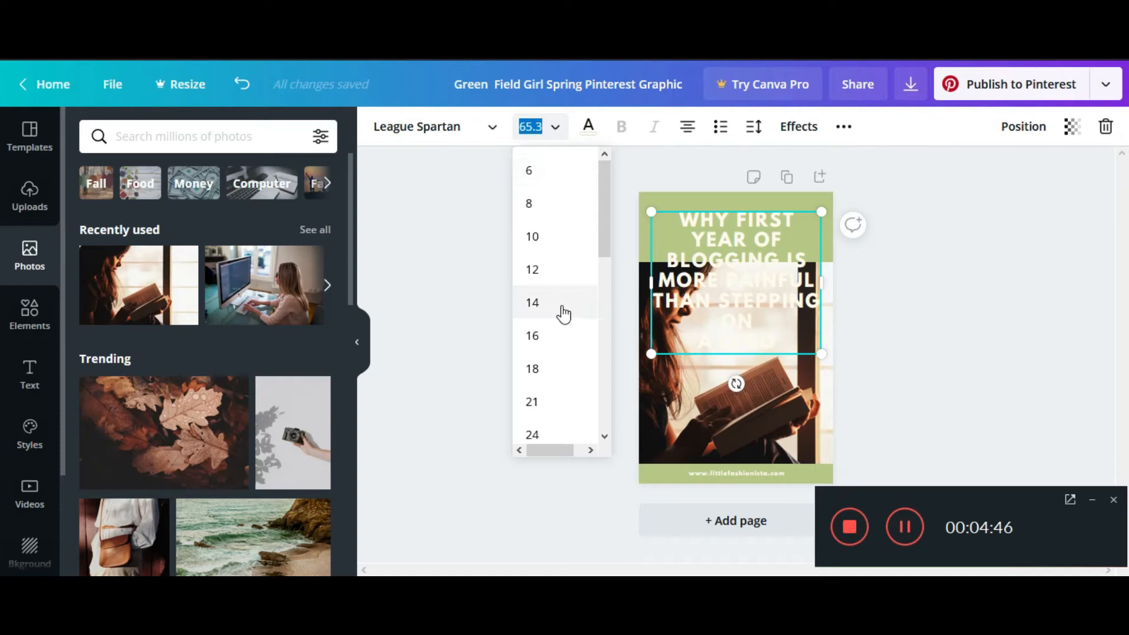
scroll(565, 312, "down", 3)
scroll(563, 314, "down", 4)
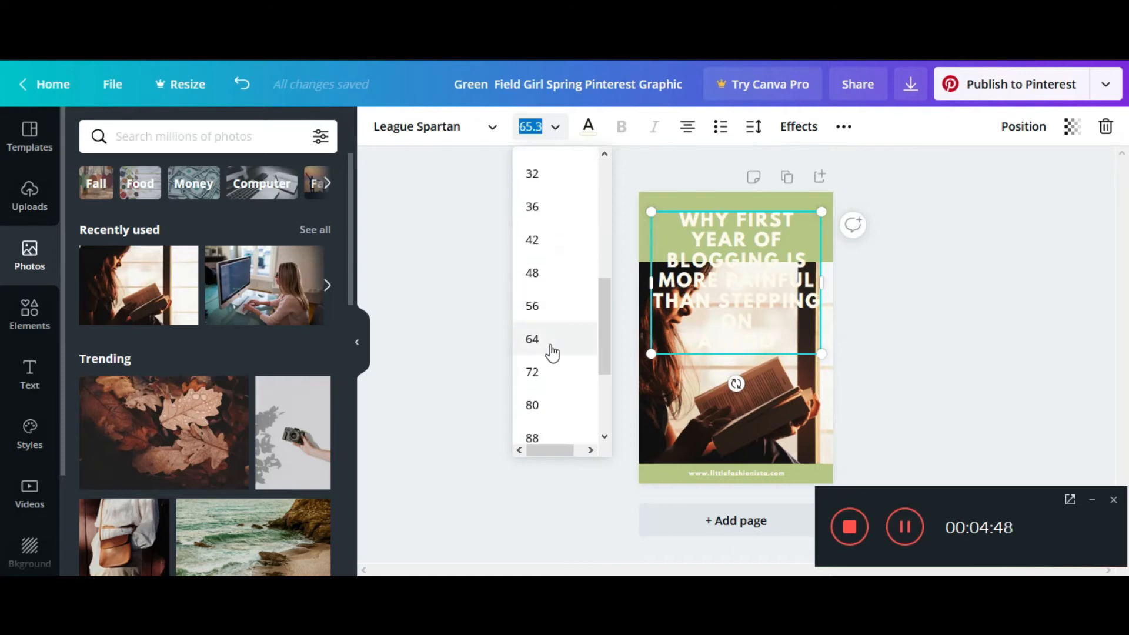
left_click(550, 321)
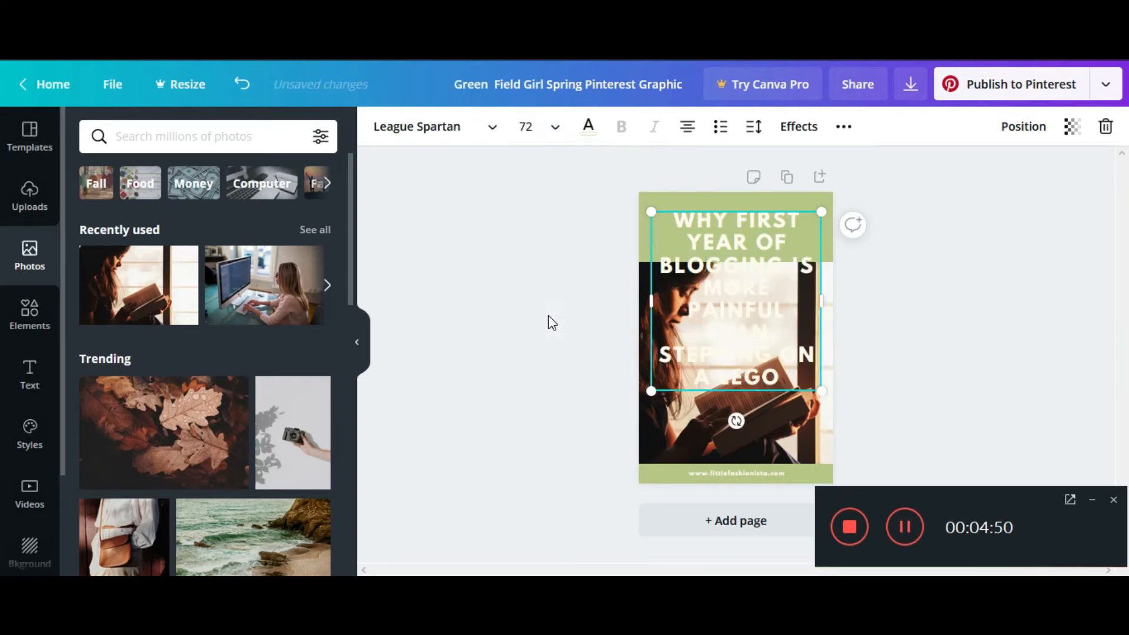
left_click(547, 128)
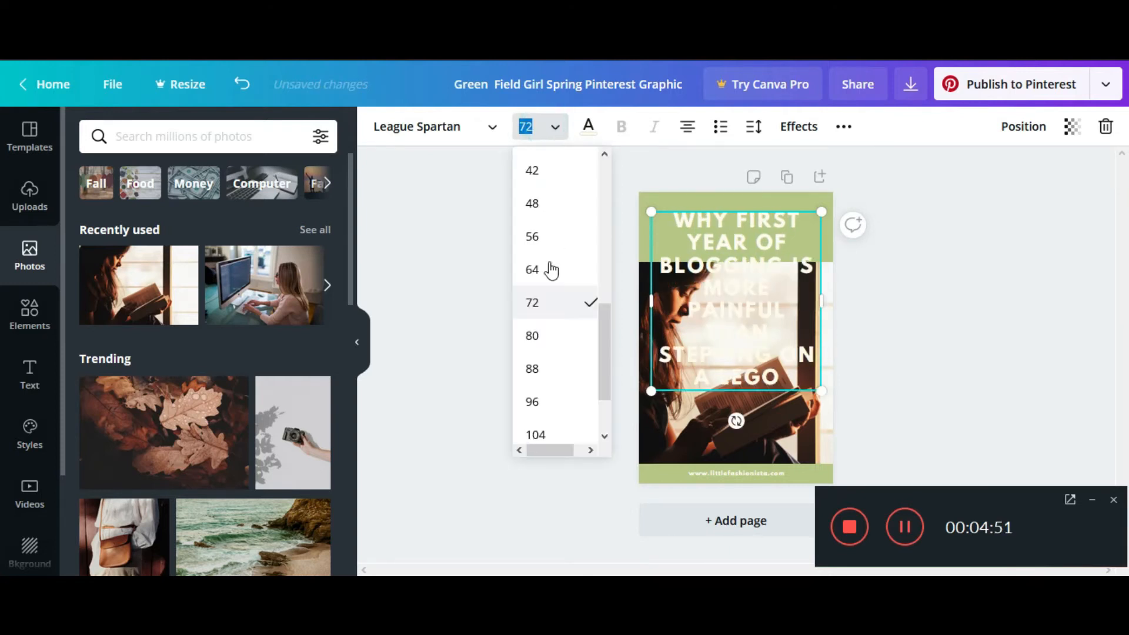
left_click(535, 203)
left_click(977, 283)
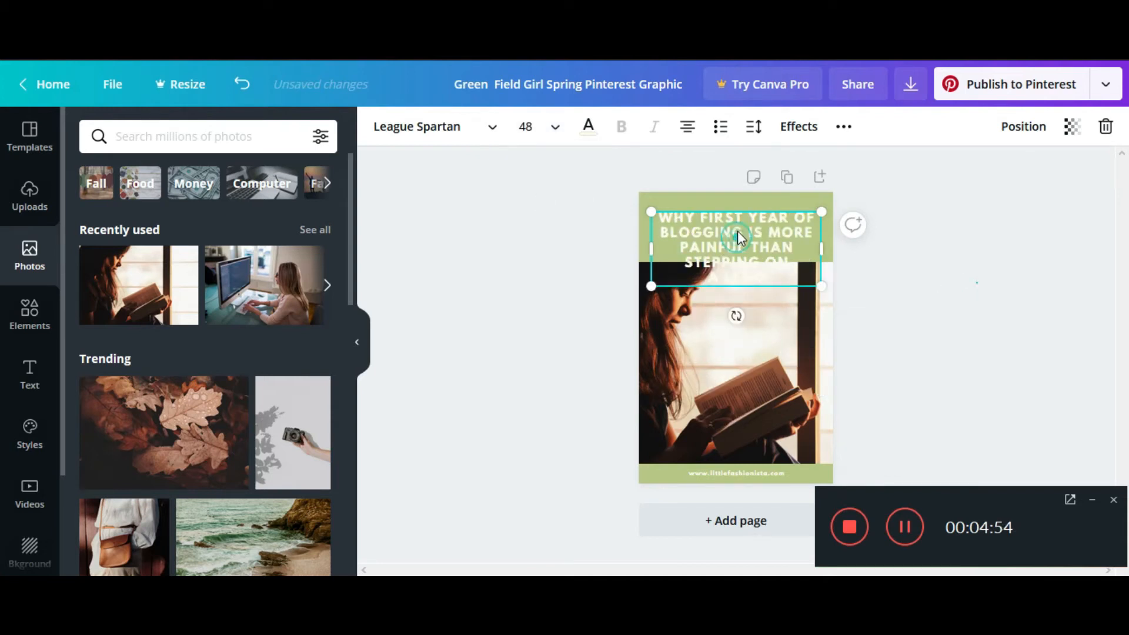
Scale the heading down to about size 41.9, widen its box to about 844 px and centre it within the upper green band.
mouse_move(738, 231)
left_mouse_down()
mouse_move(737, 221)
mouse_move(735, 232)
left_mouse_up()
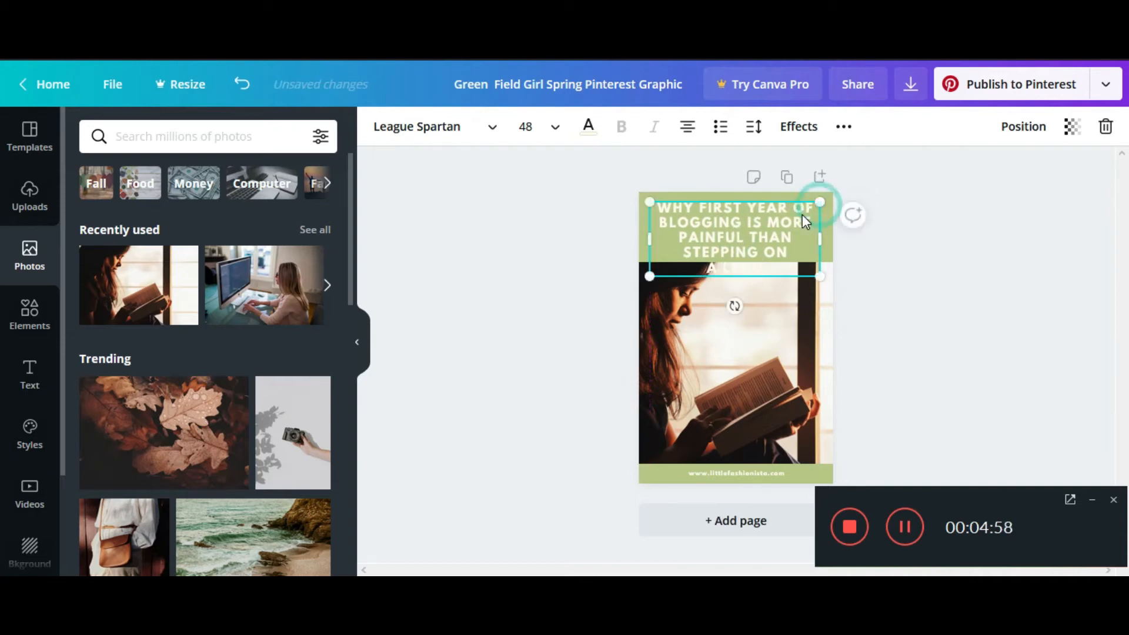
left_click_drag(820, 203, 797, 212)
left_click_drag(740, 240, 823, 227)
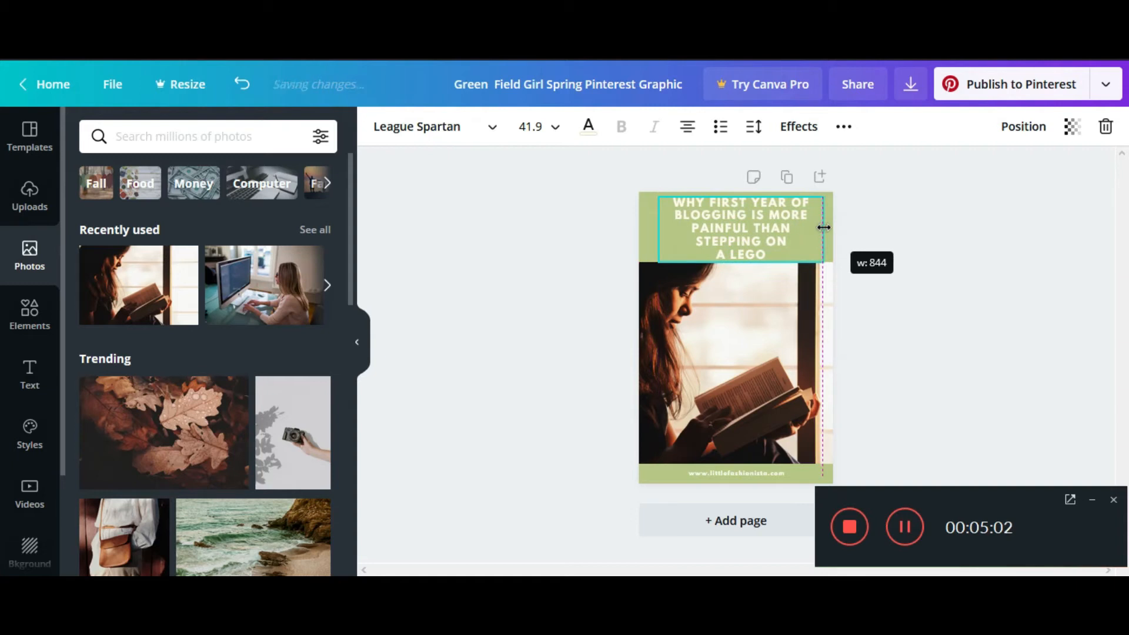
left_click(956, 258)
left_click_drag(743, 223, 733, 223)
left_click(914, 296)
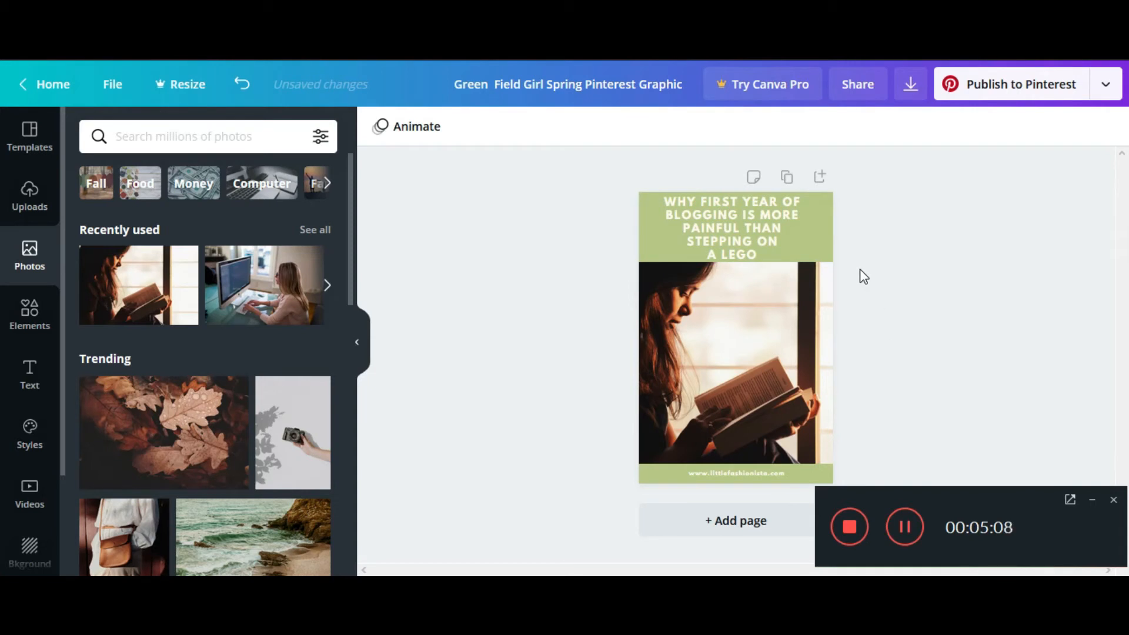
Duplicate the finished pin page repeatedly until the design has ten pages.
left_click(787, 178)
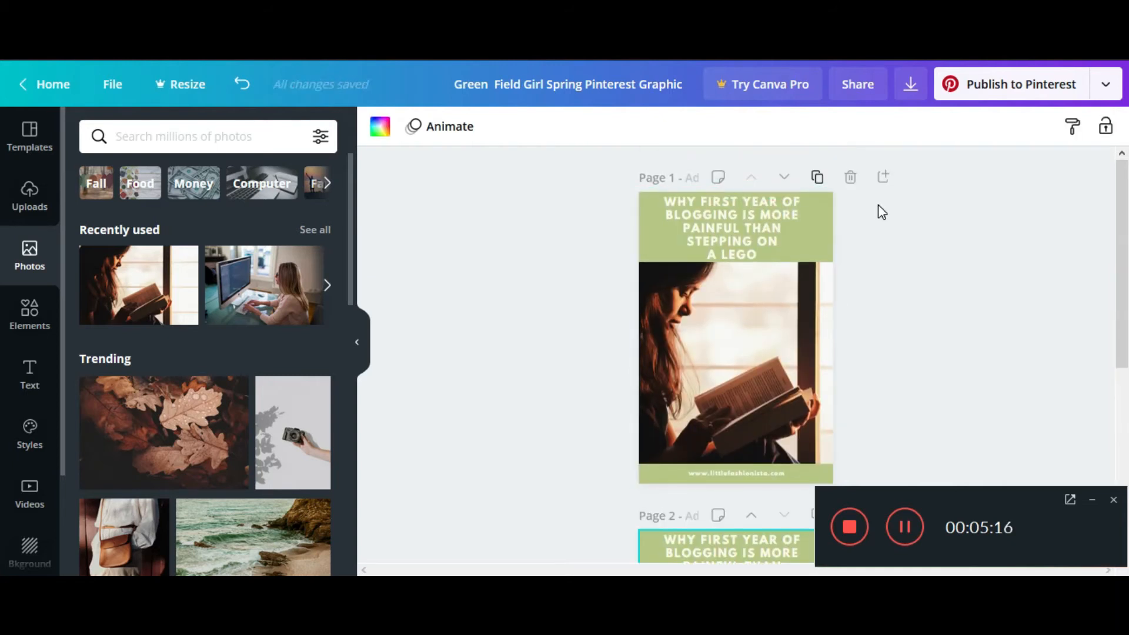
left_click(818, 181)
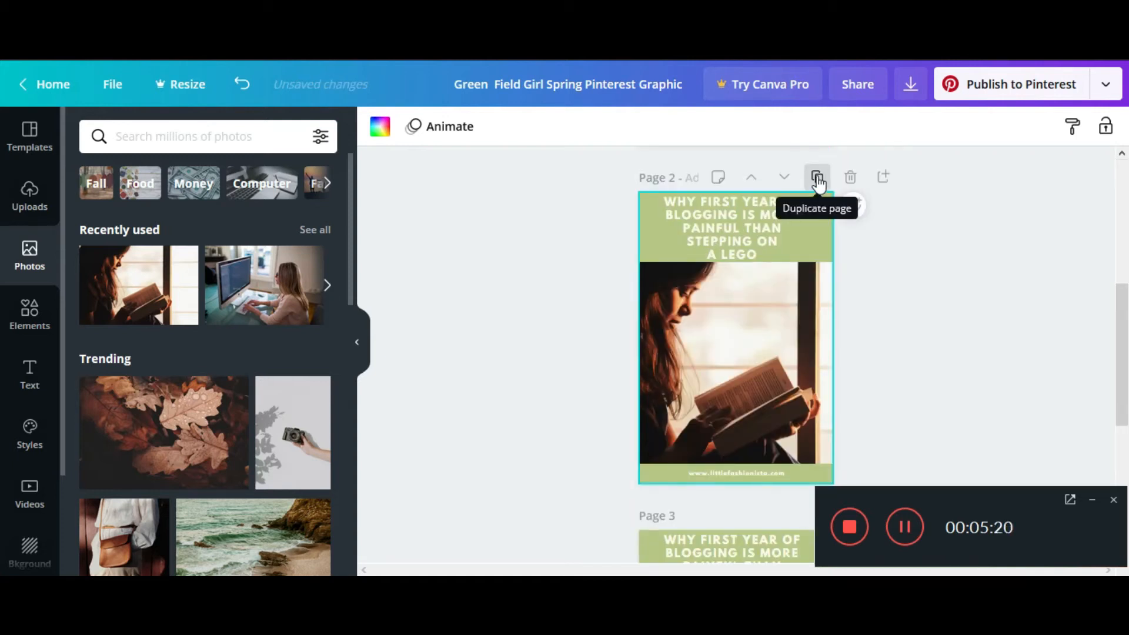
scroll(819, 182, "down", 5)
left_click(818, 245)
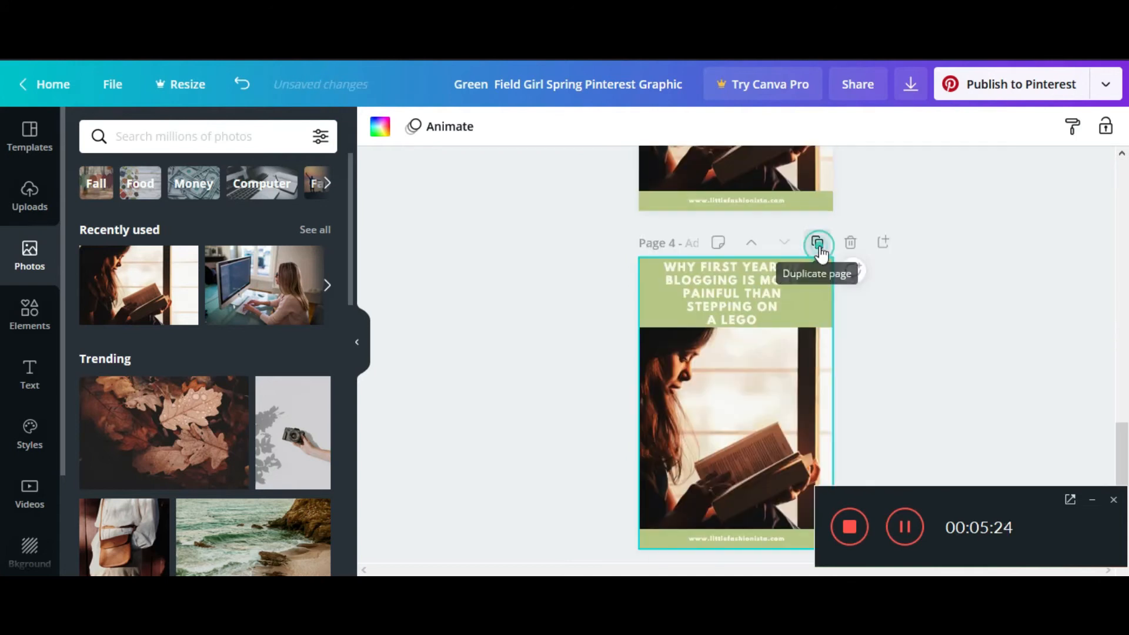
left_click(818, 244)
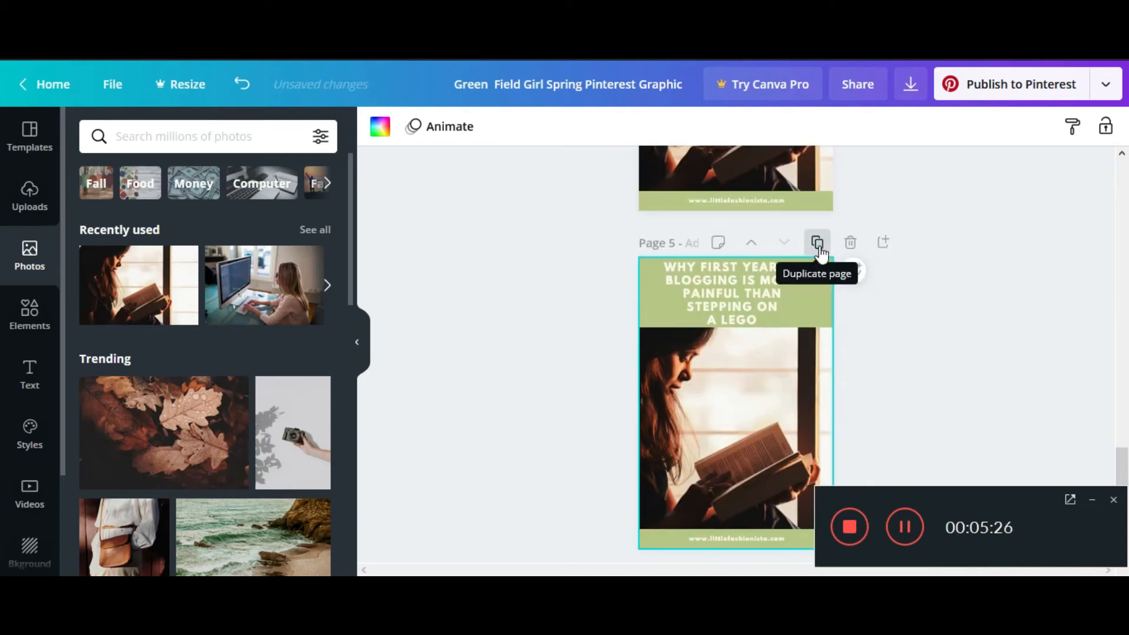
left_click(819, 244)
left_click(819, 243)
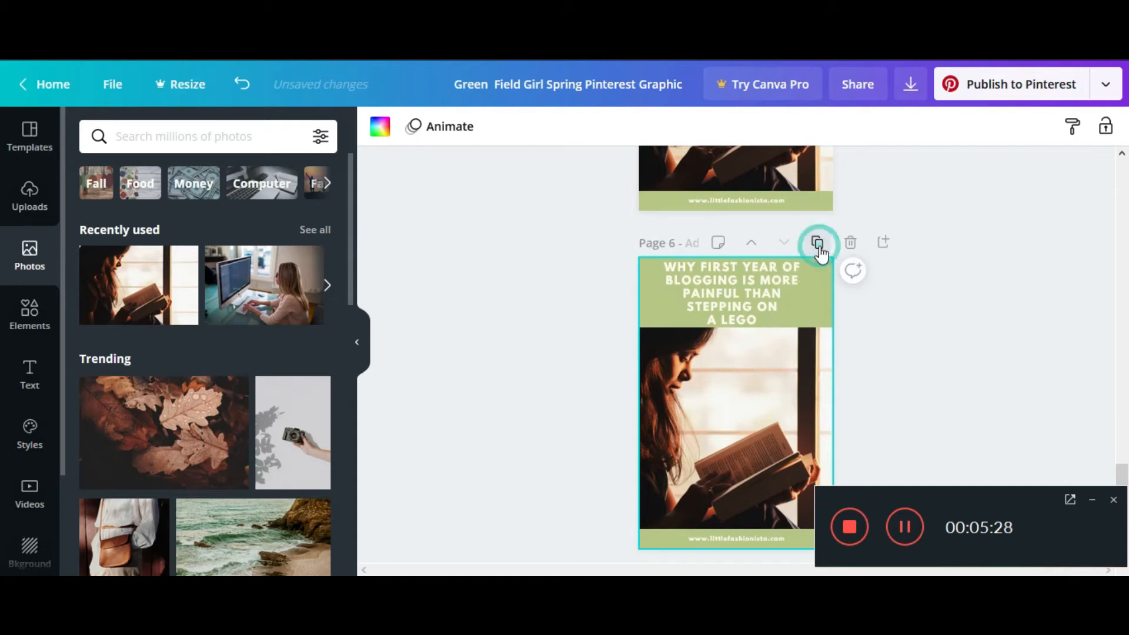
left_click(819, 244)
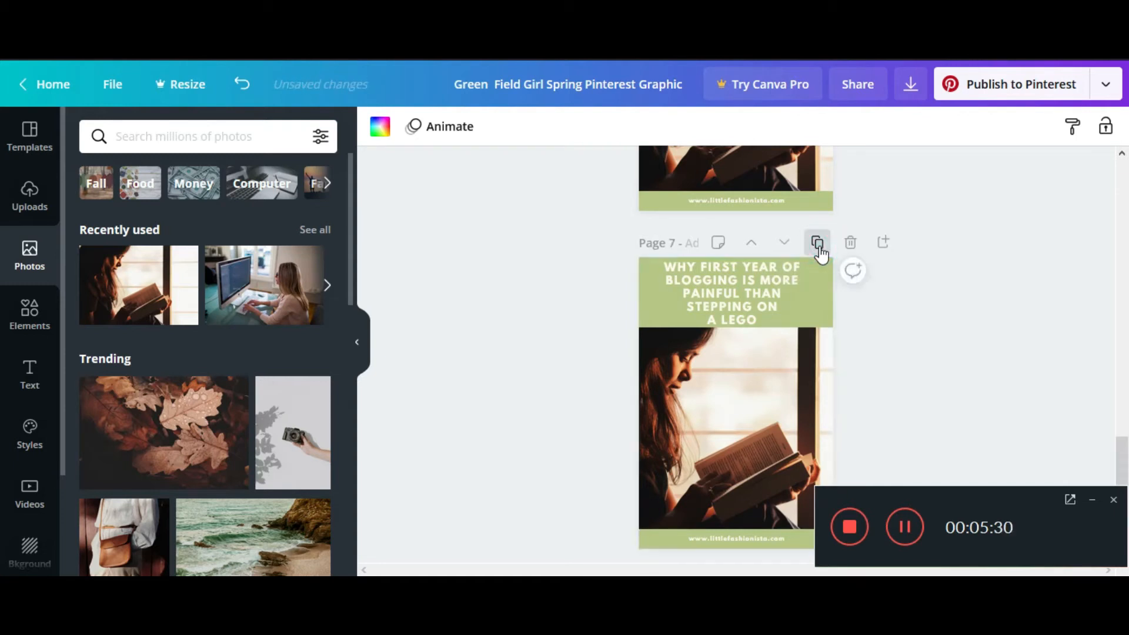
left_click(819, 243)
left_click(819, 243)
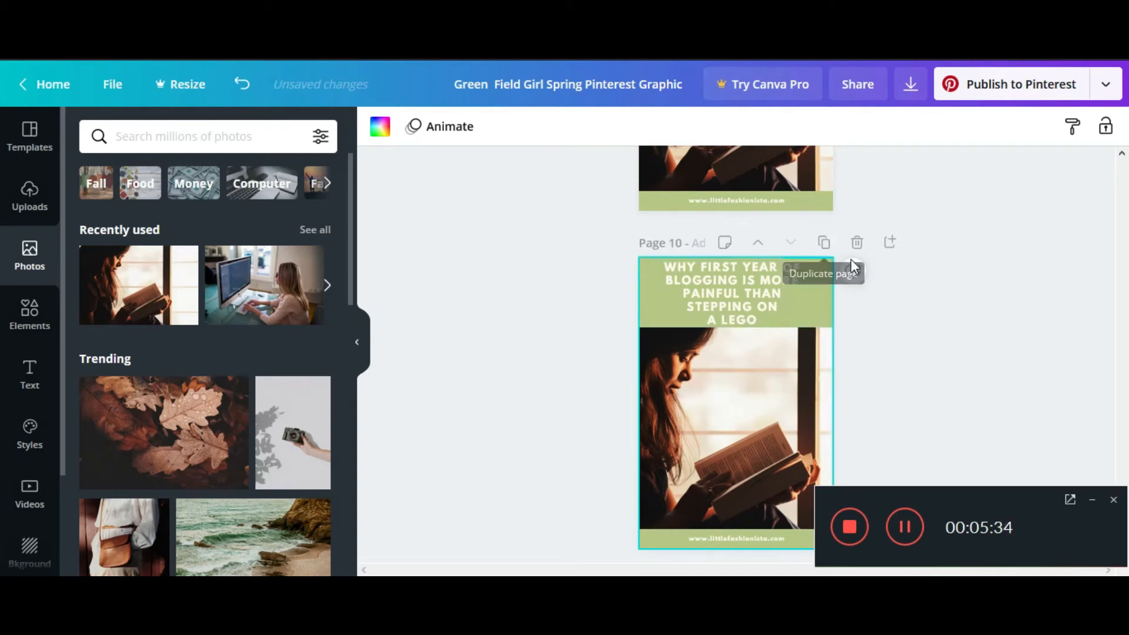
Replace the heading on page 2 with the title "How to find a profitable blogging niche" copied from the Word document.
scroll(851, 260, "up", 10)
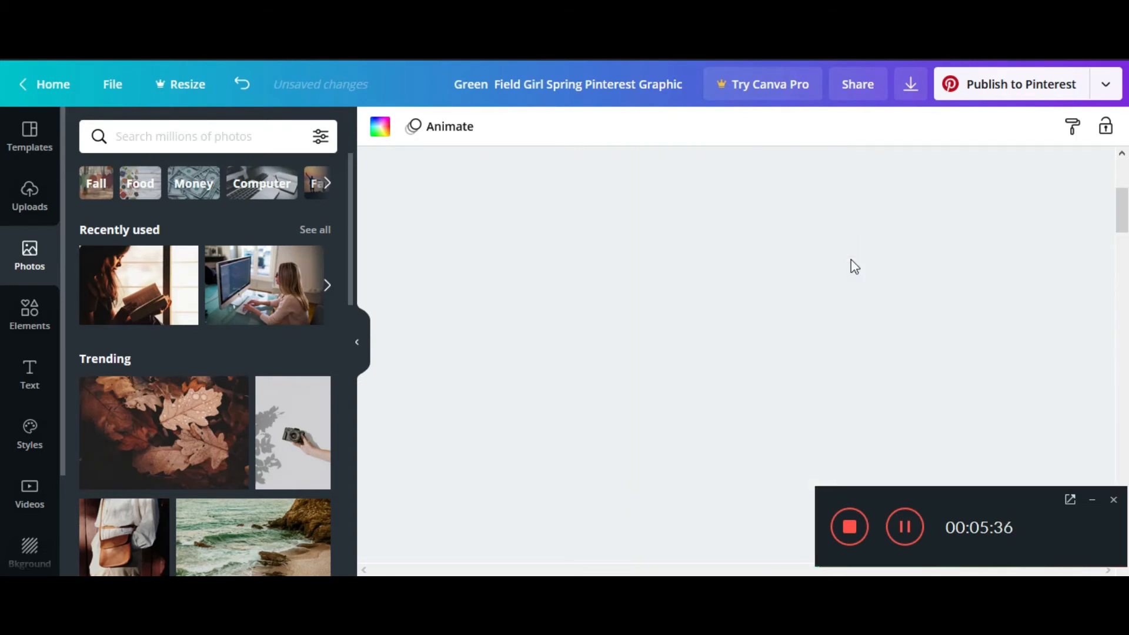
scroll(851, 260, "up", 3)
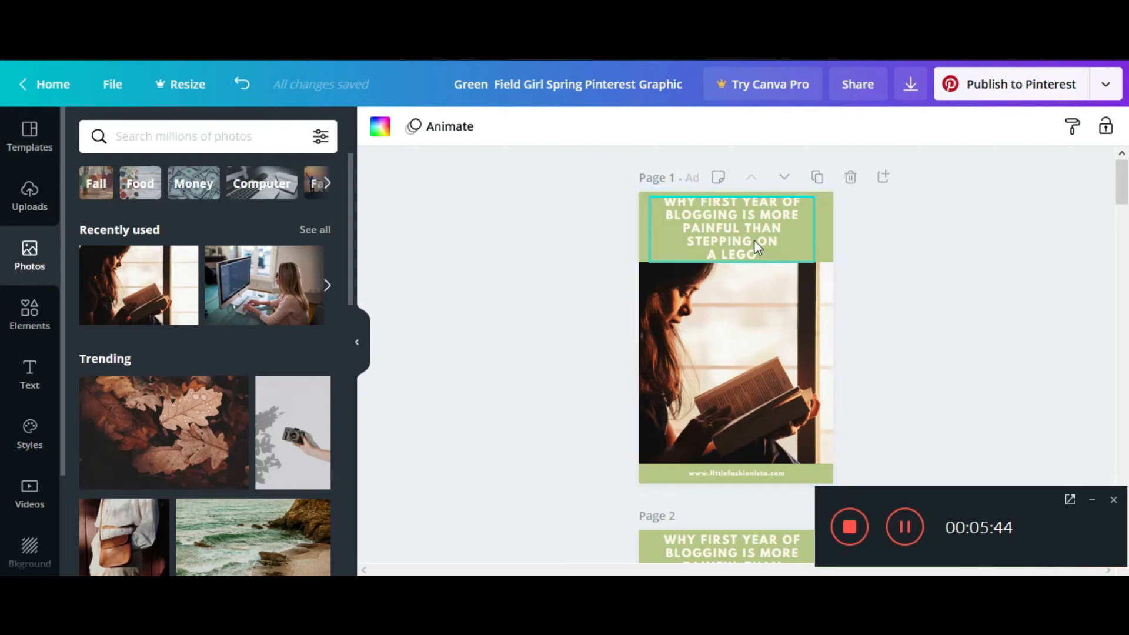
left_click(740, 225)
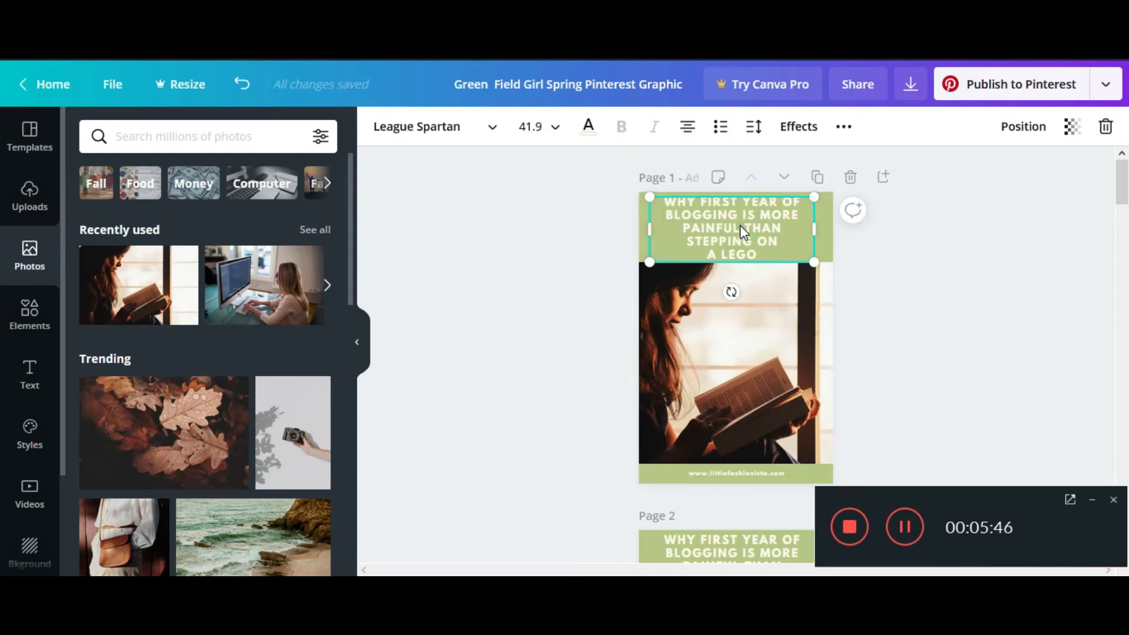
scroll(741, 229, "down", 5)
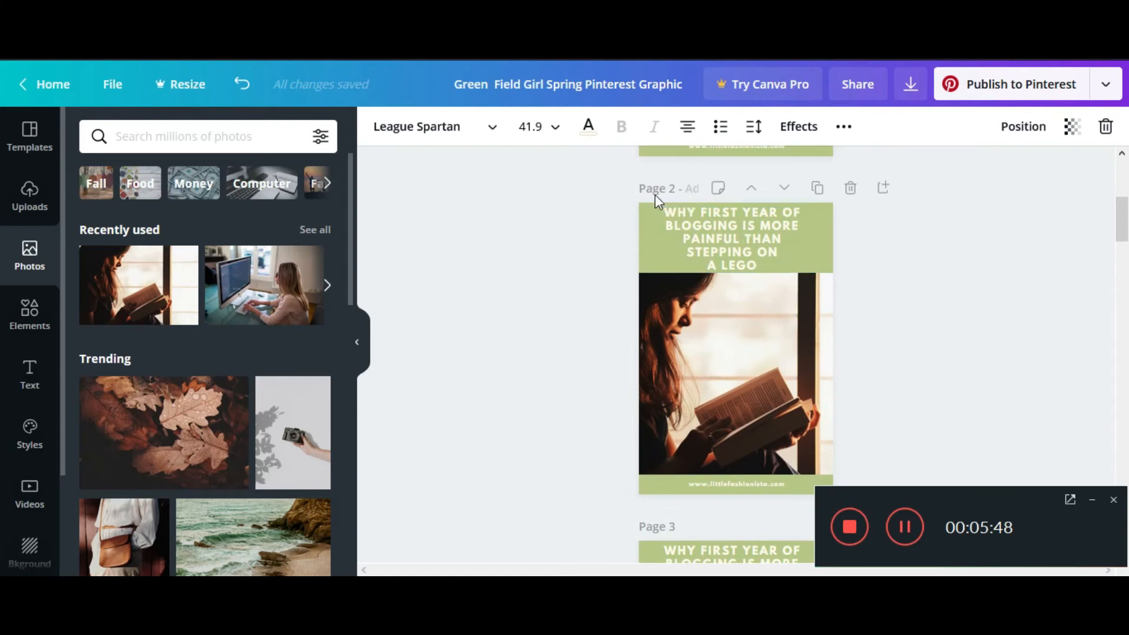
key("alt+Tab")
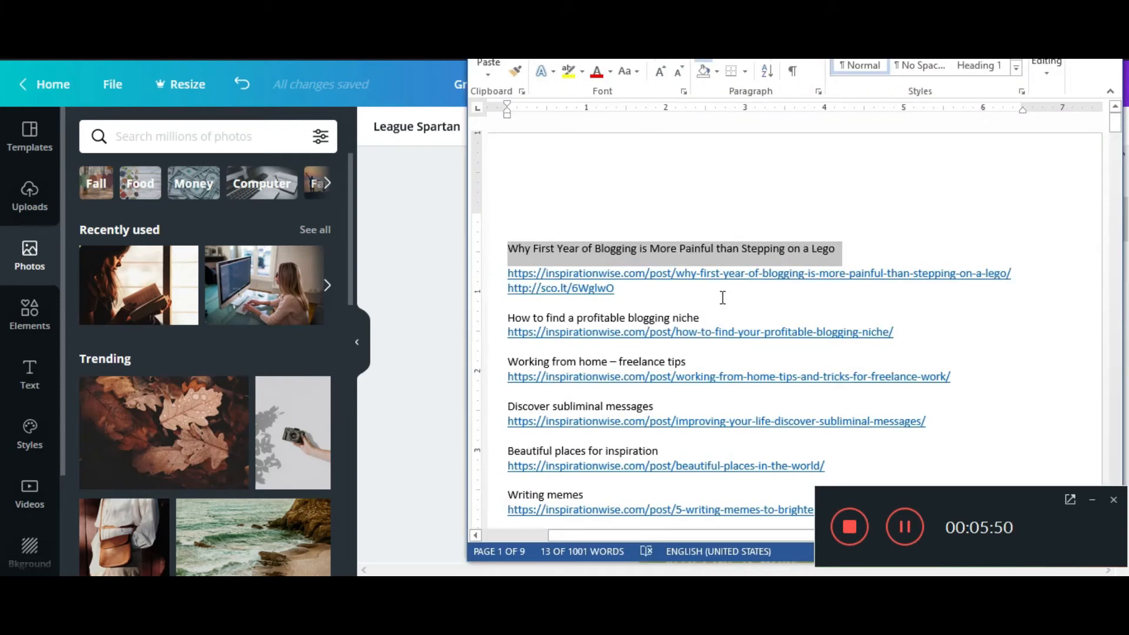
left_click_drag(718, 320, 514, 323)
key("ctrl+c")
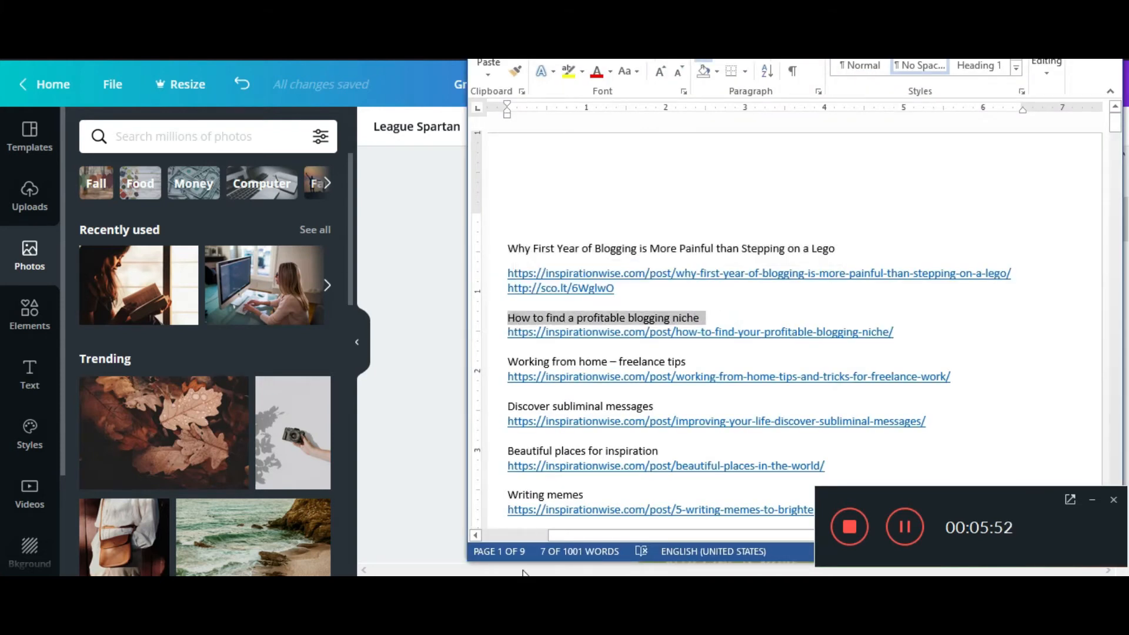
key("alt+Tab")
key("ctrl+v")
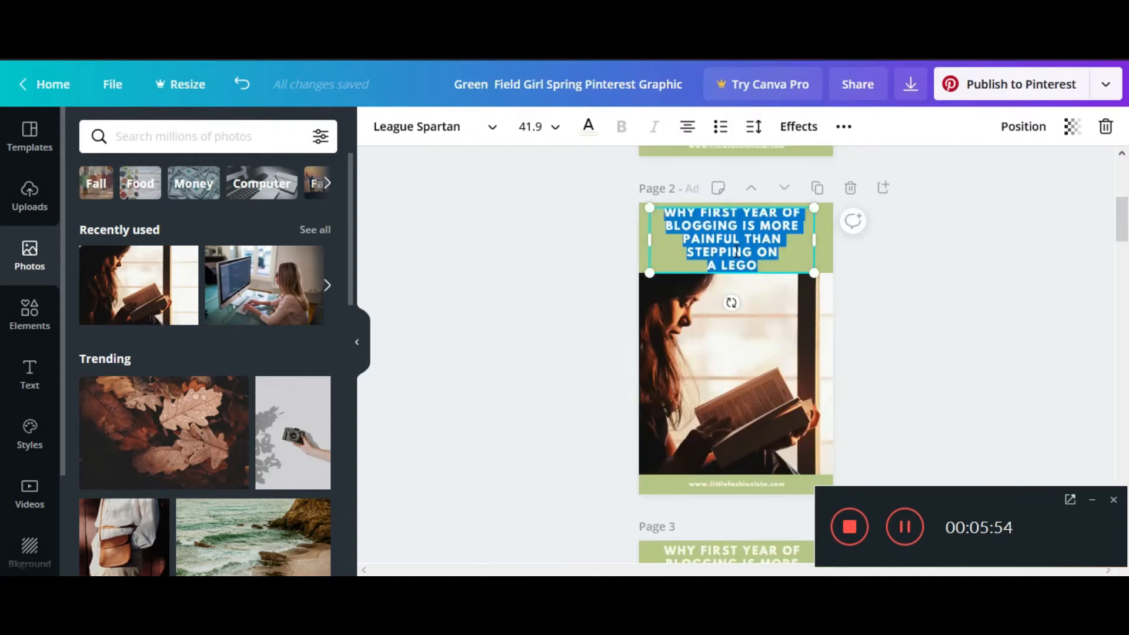
left_click(888, 313)
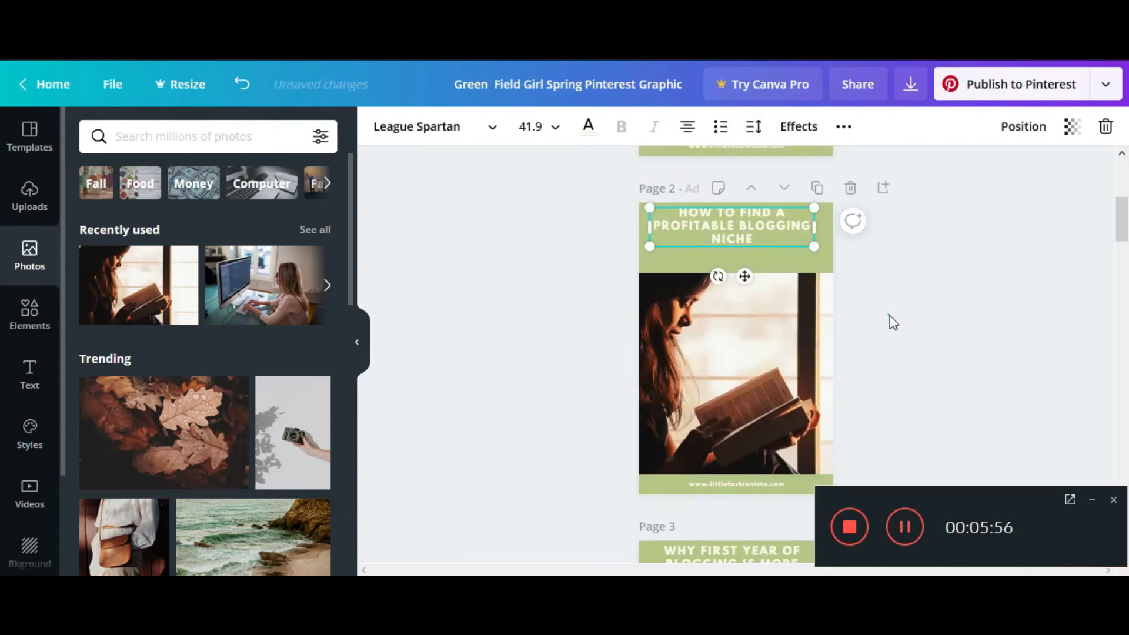
Replace the heading on page 3 with the title "Working from home – freelance tips" copied from the Word document.
scroll(890, 316, "down", 4)
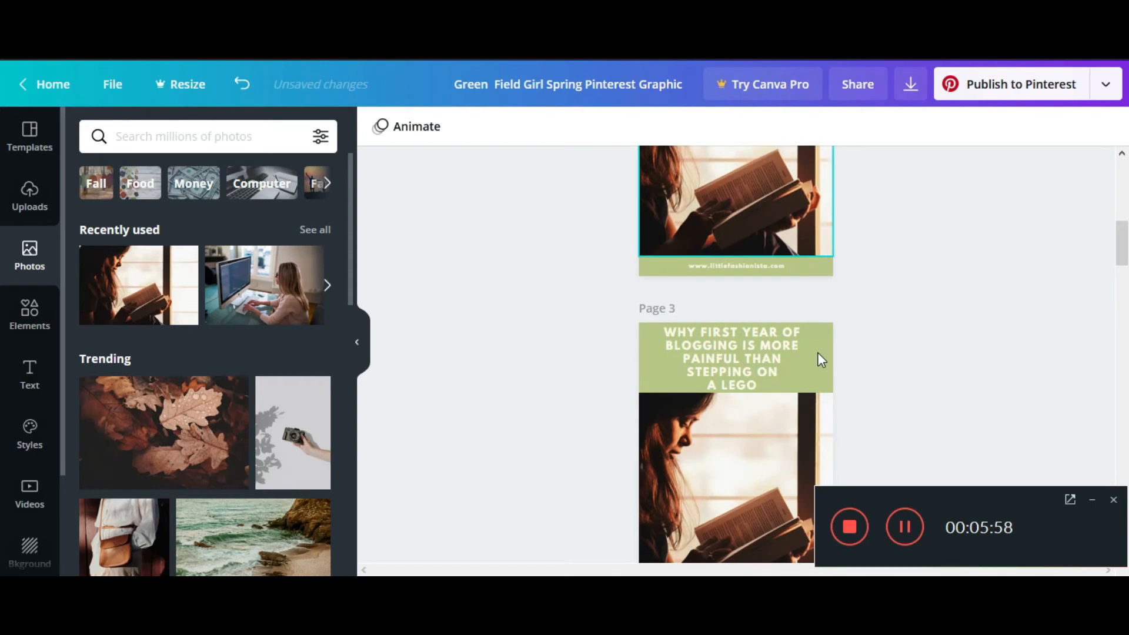
left_click(822, 360)
scroll(817, 356, "down", 2)
key("alt+Tab")
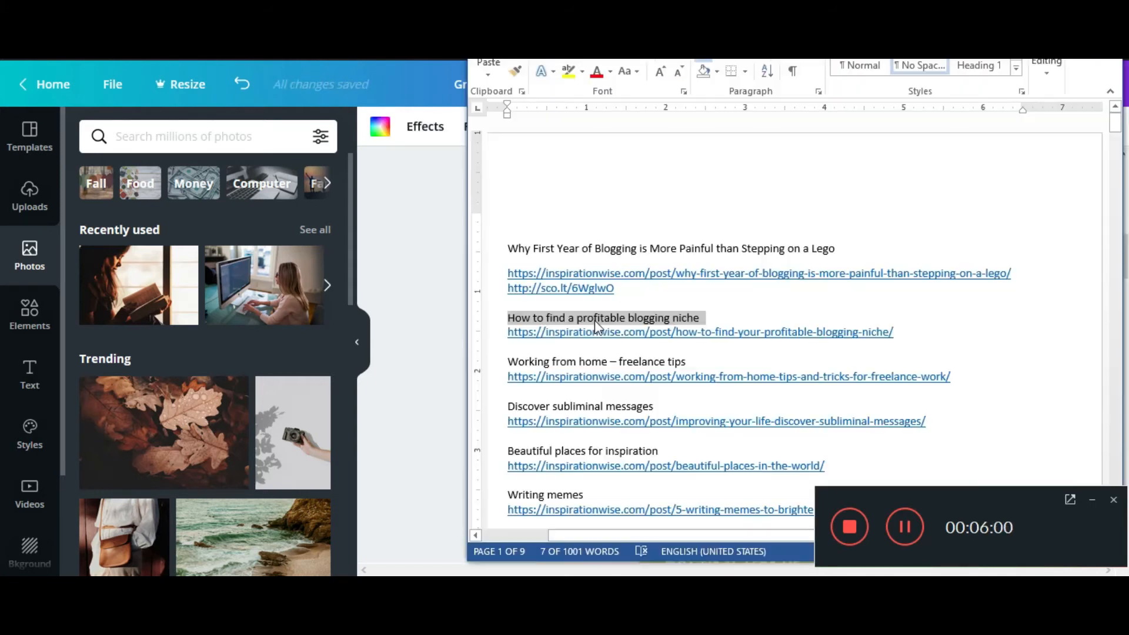
left_click_drag(694, 362, 513, 362)
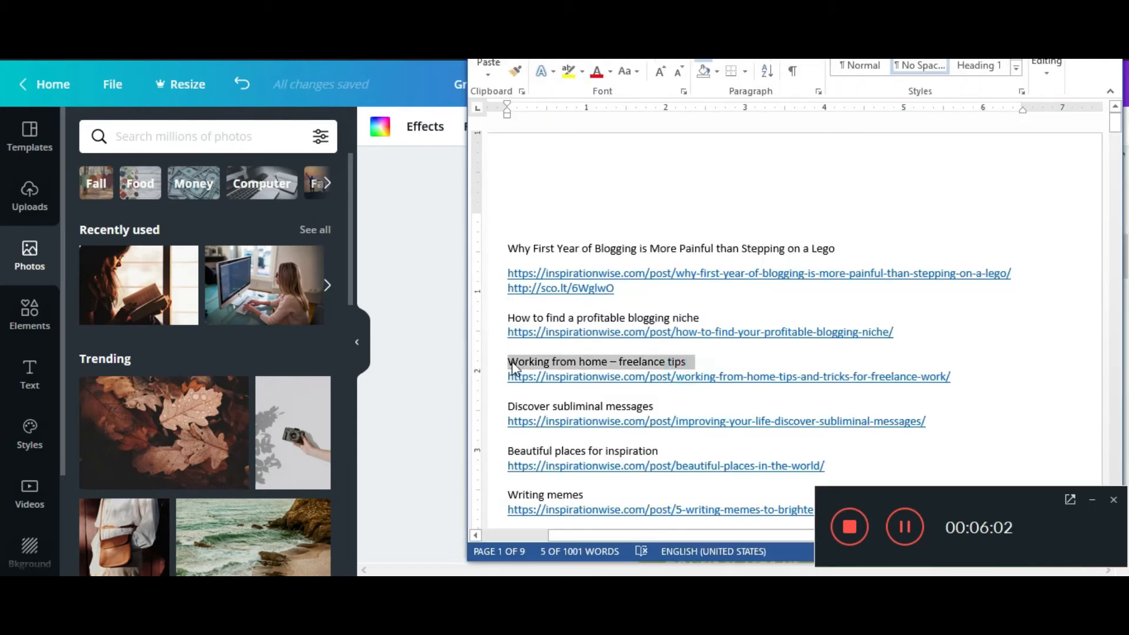
key("alt+Tab")
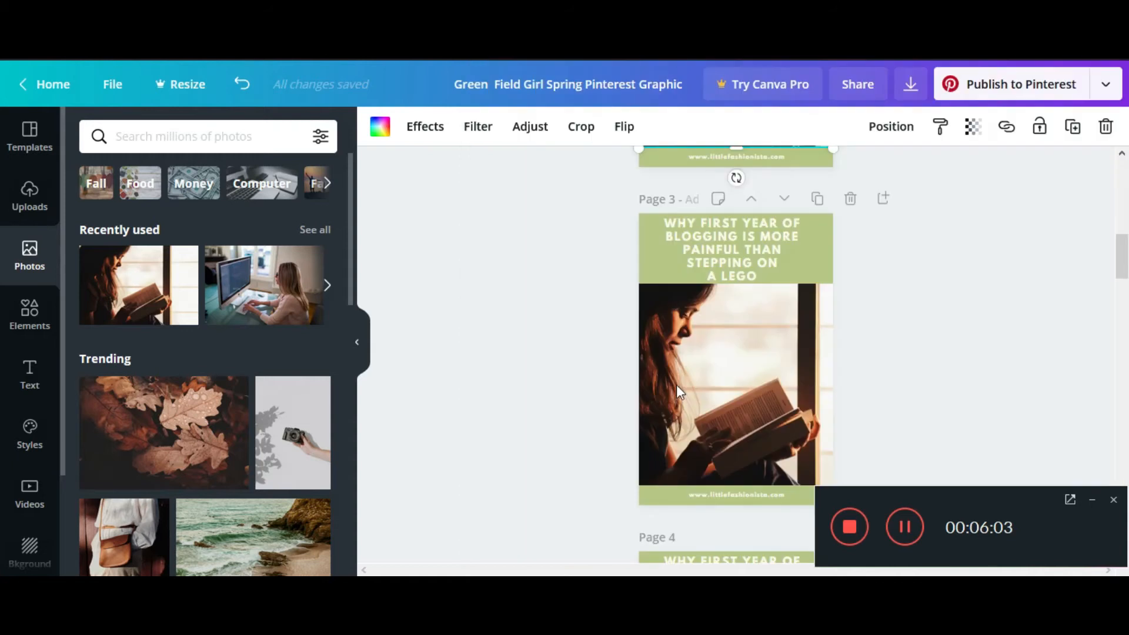
double_click(732, 257)
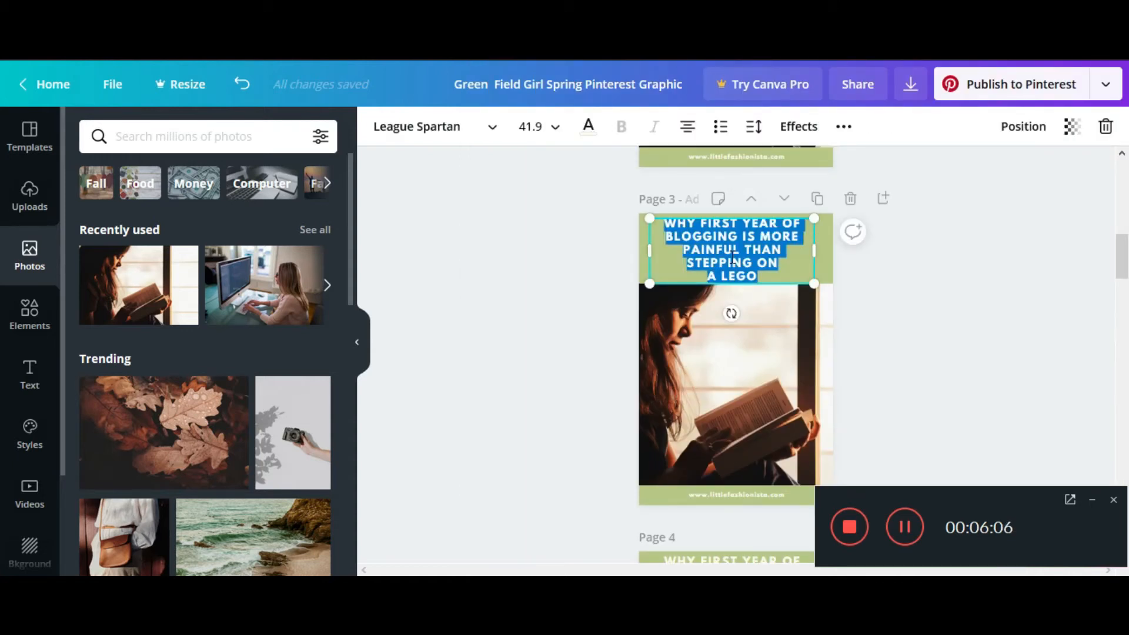
key("ctrl+v")
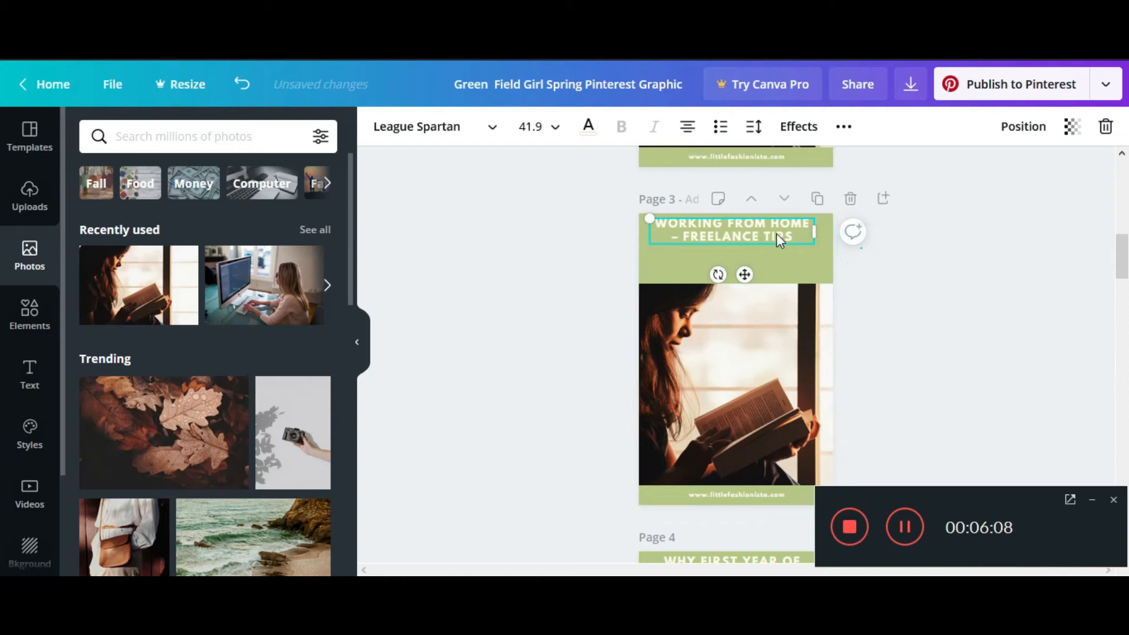
Move the heading on page 3 down to the middle of its green band.
left_click(756, 232)
left_click_drag(753, 243, 753, 243)
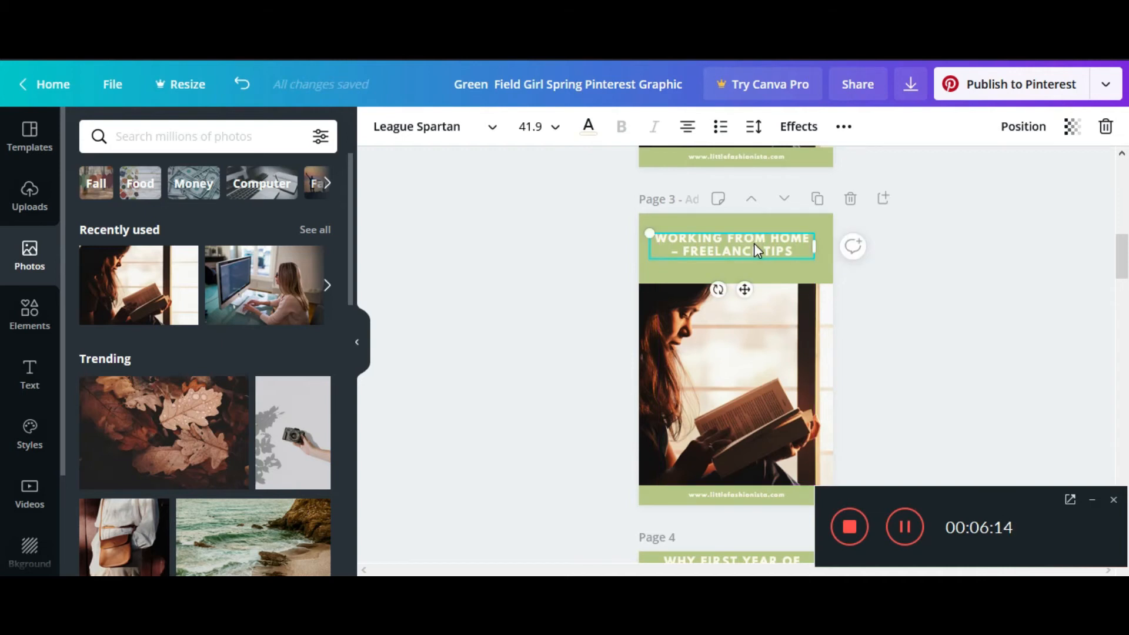
left_click(878, 304)
Replace the heading on page 4 with "Discover subliminal messages" from the Word document and move it down to the middle of the green band.
scroll(877, 309, "down", 5)
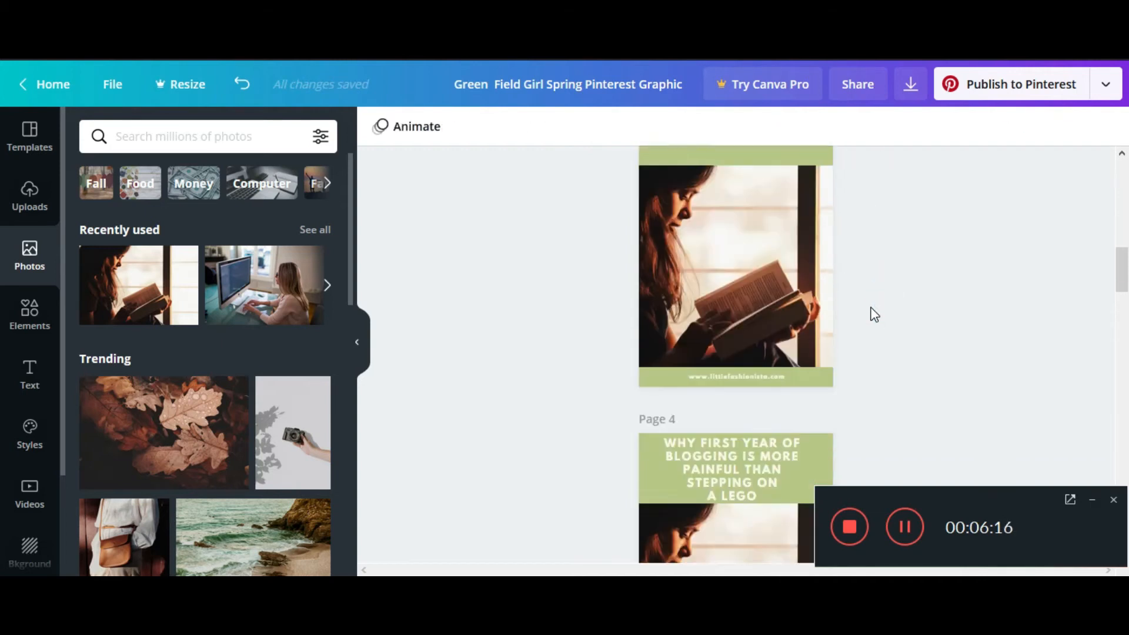
scroll(871, 307, "down", 1)
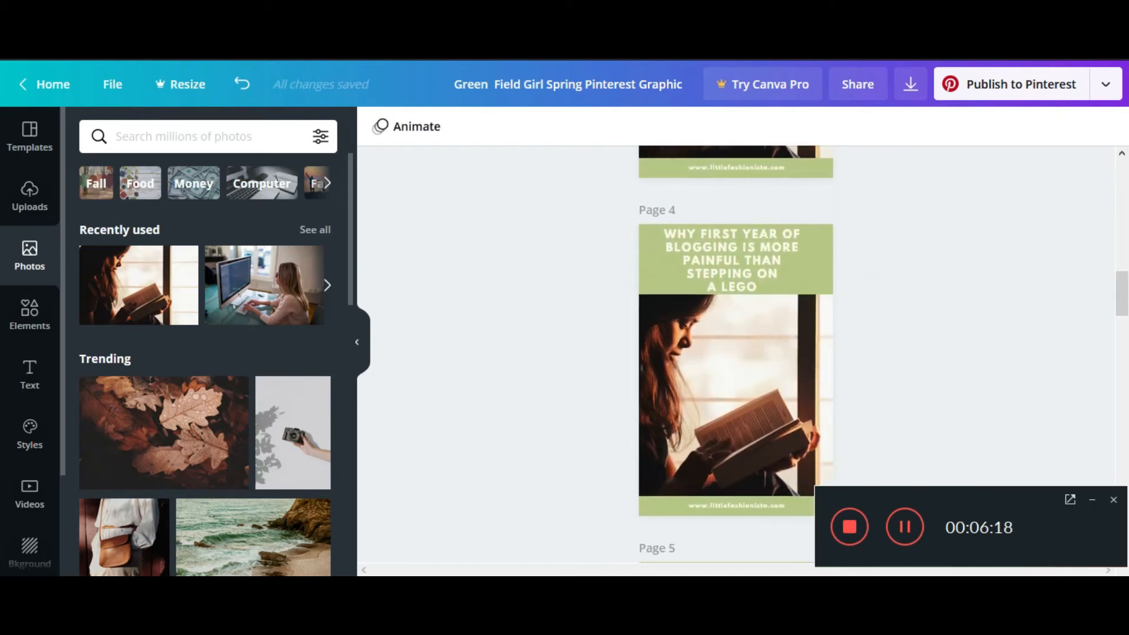
key("alt+Tab")
scroll(559, 393, "down", 3)
left_click_drag(657, 287, 508, 287)
key("alt+Tab")
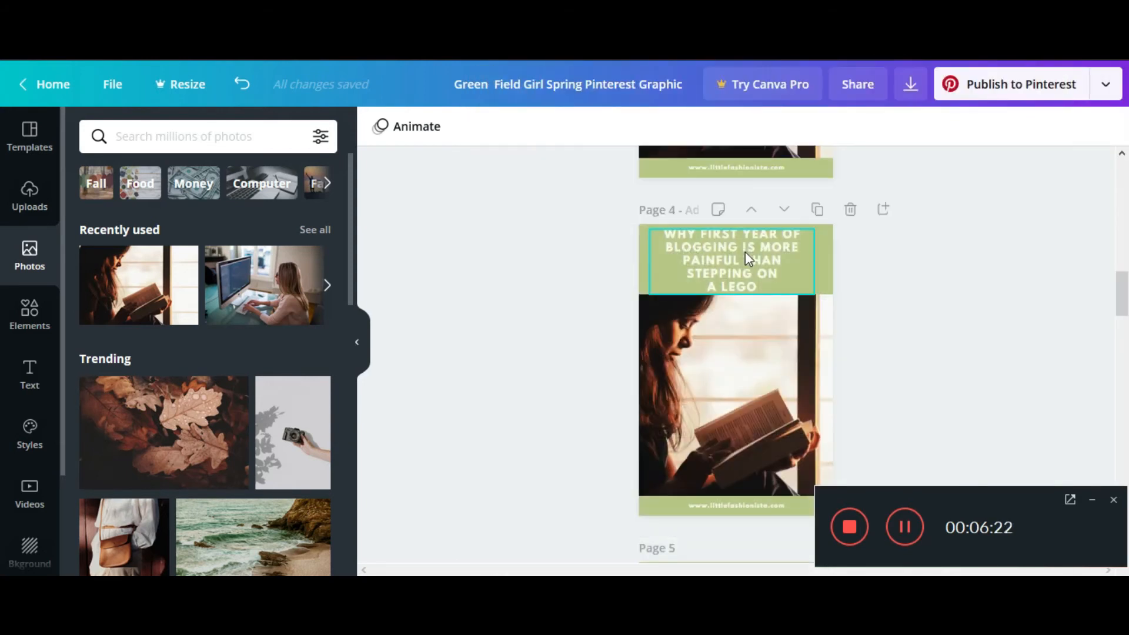
left_click(746, 251)
key("ctrl+a")
key("ctrl+v")
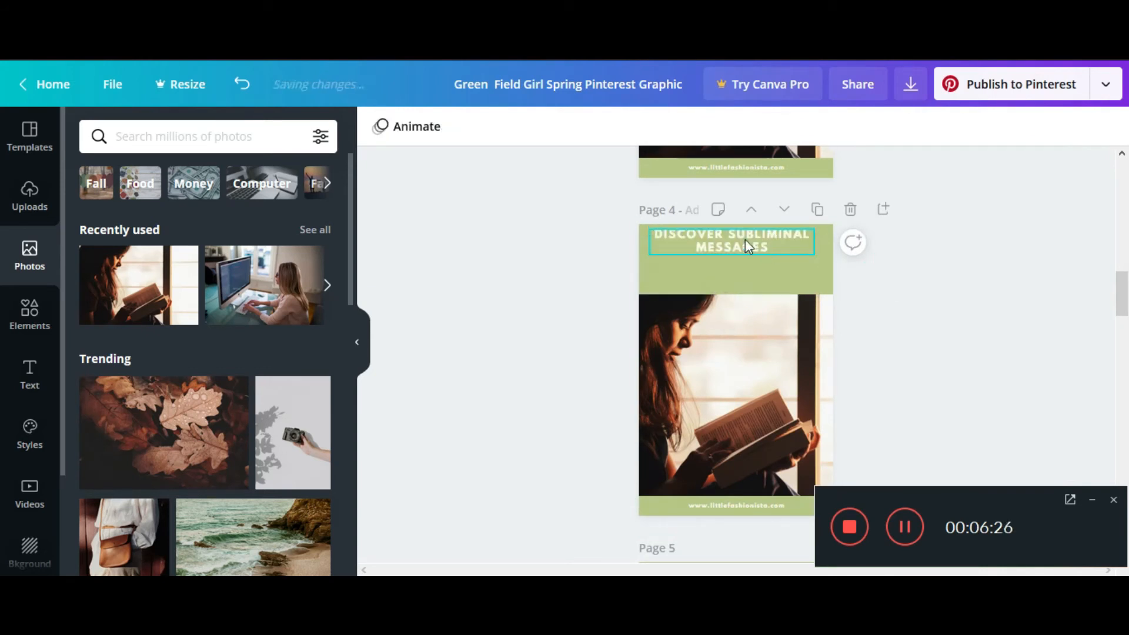
left_click_drag(743, 239, 743, 253)
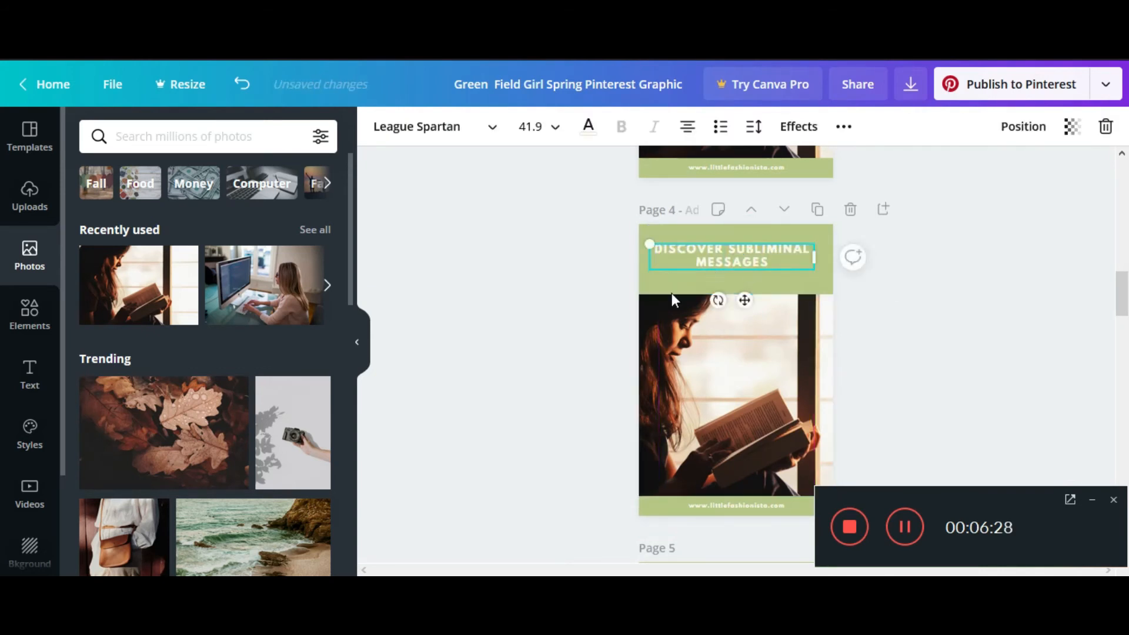
Download all ten pages as PNG and save the resulting zip file to the computer.
scroll(673, 298, "down", 4)
scroll(712, 341, "down", 7)
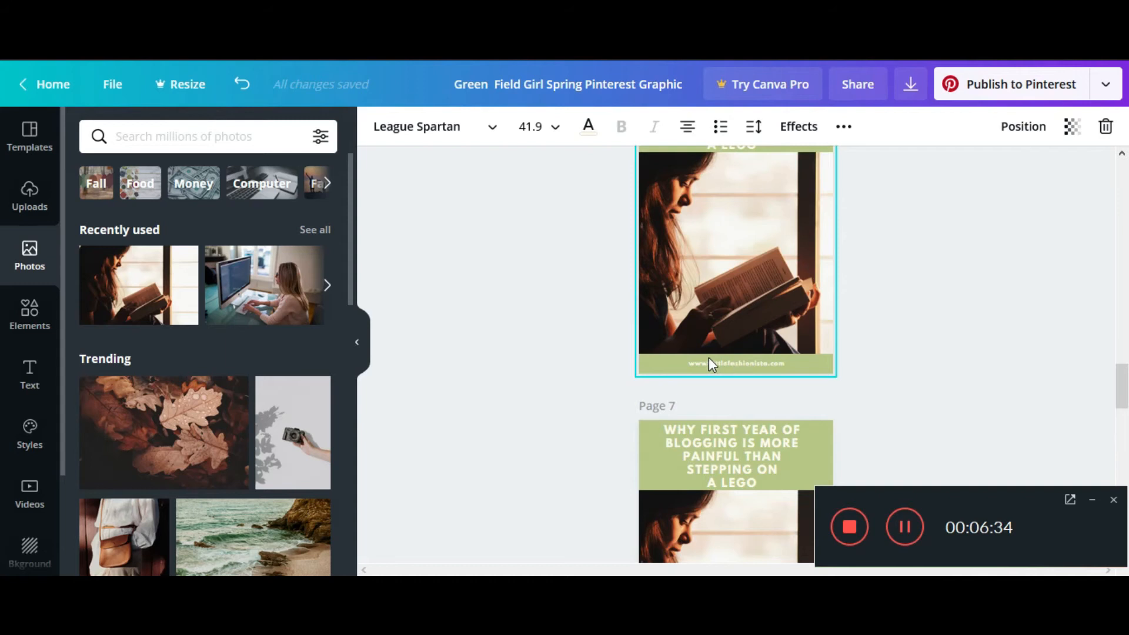
scroll(711, 363, "down", 1)
scroll(735, 304, "down", 4)
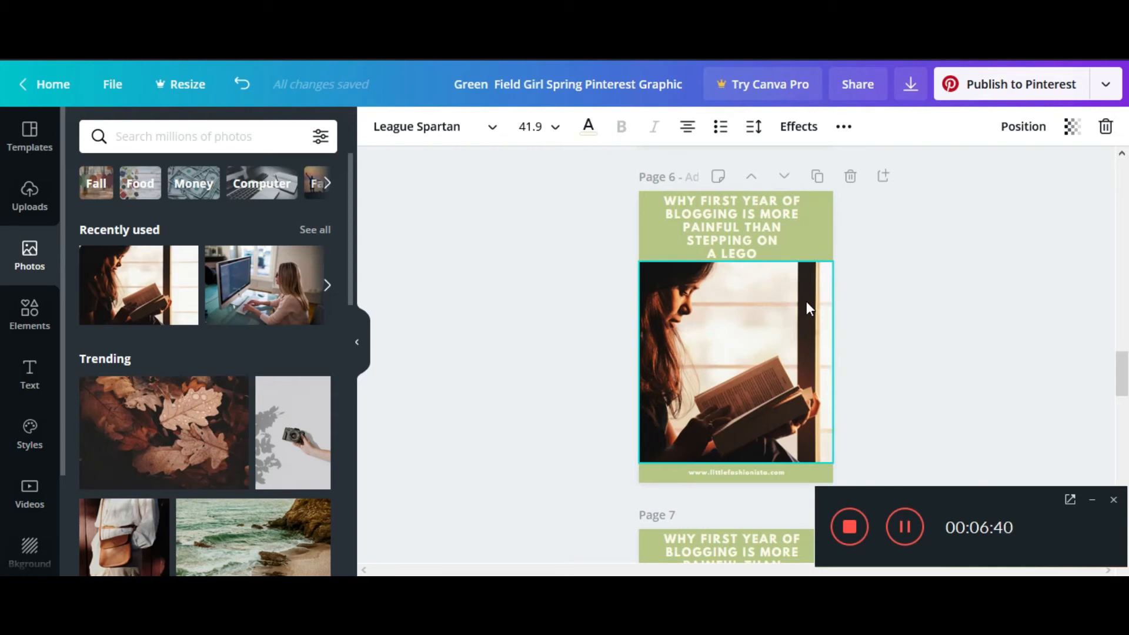
scroll(738, 263, "up", 20)
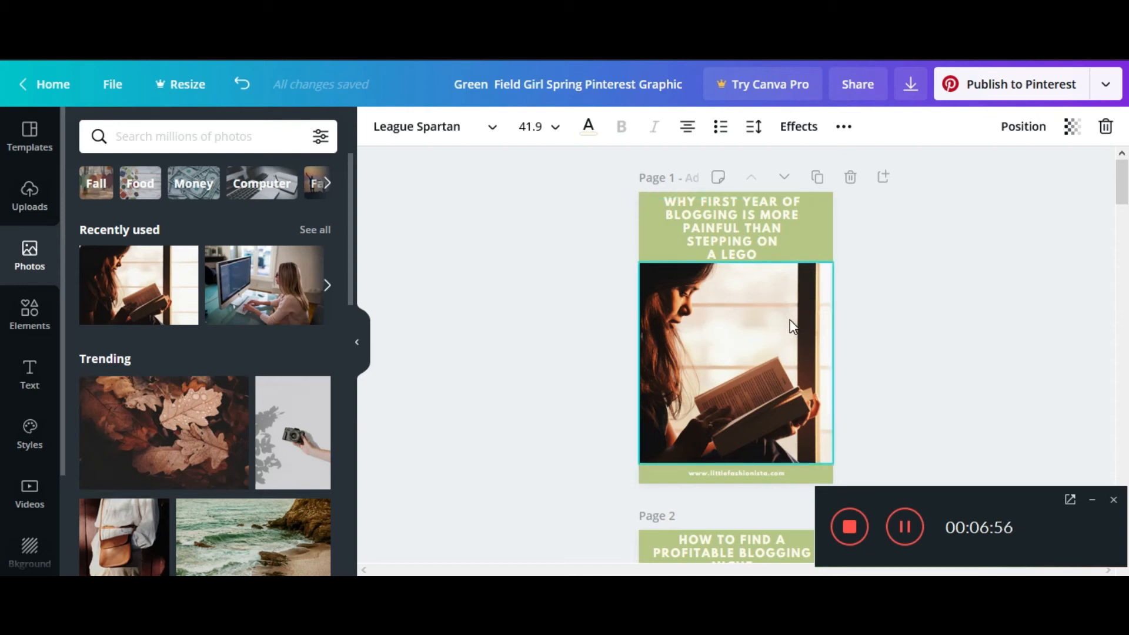
left_click(913, 88)
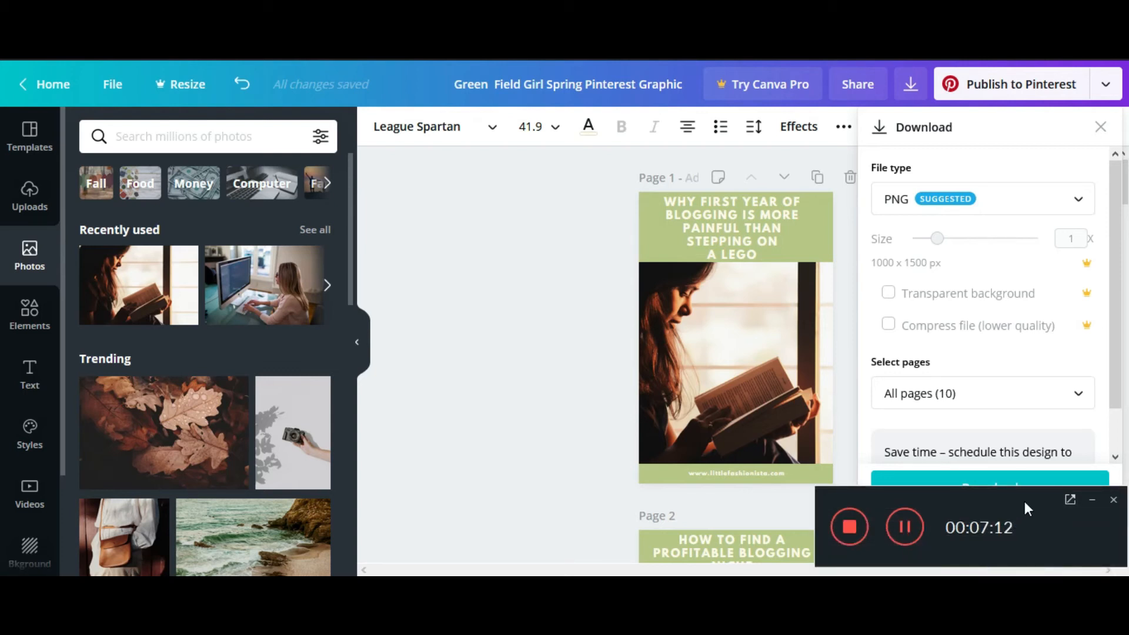
left_click(1092, 501)
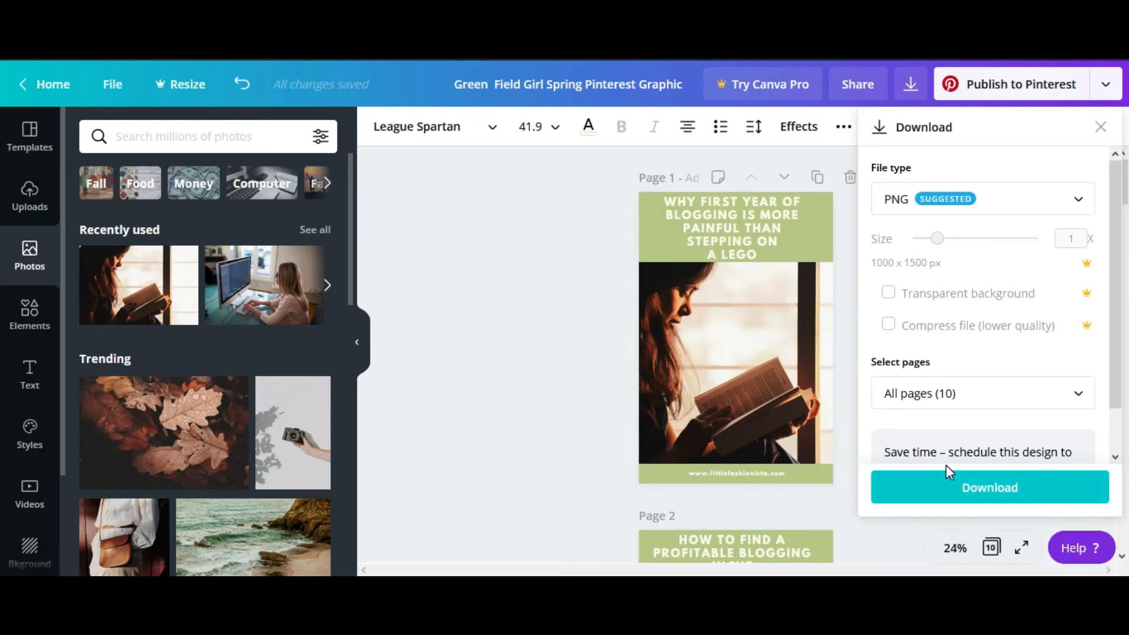
left_click(973, 488)
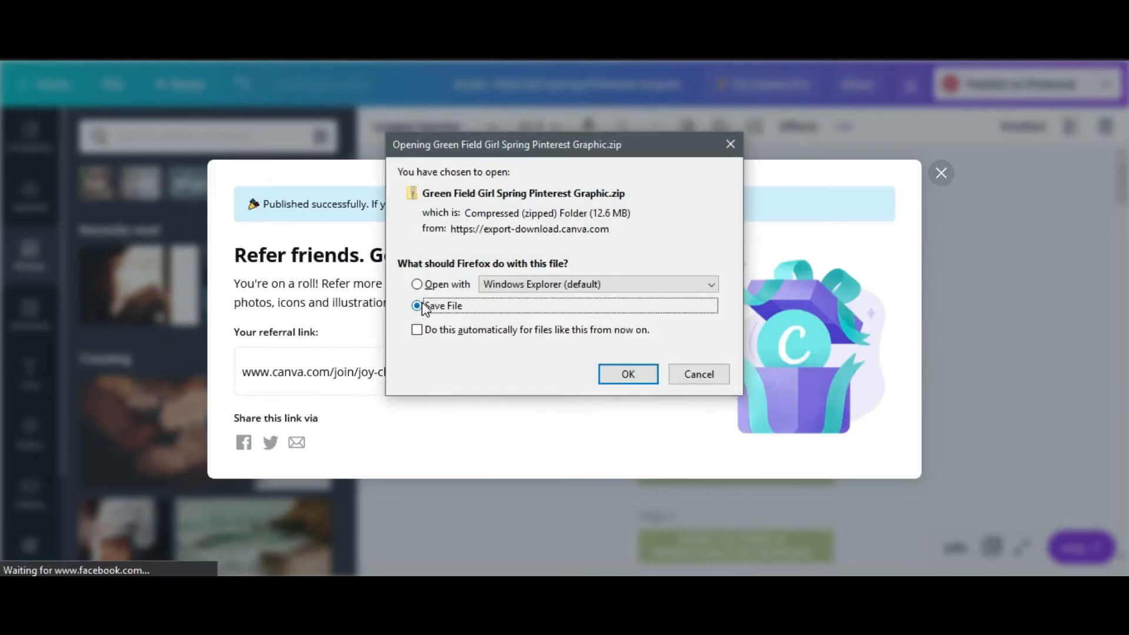
left_click(627, 376)
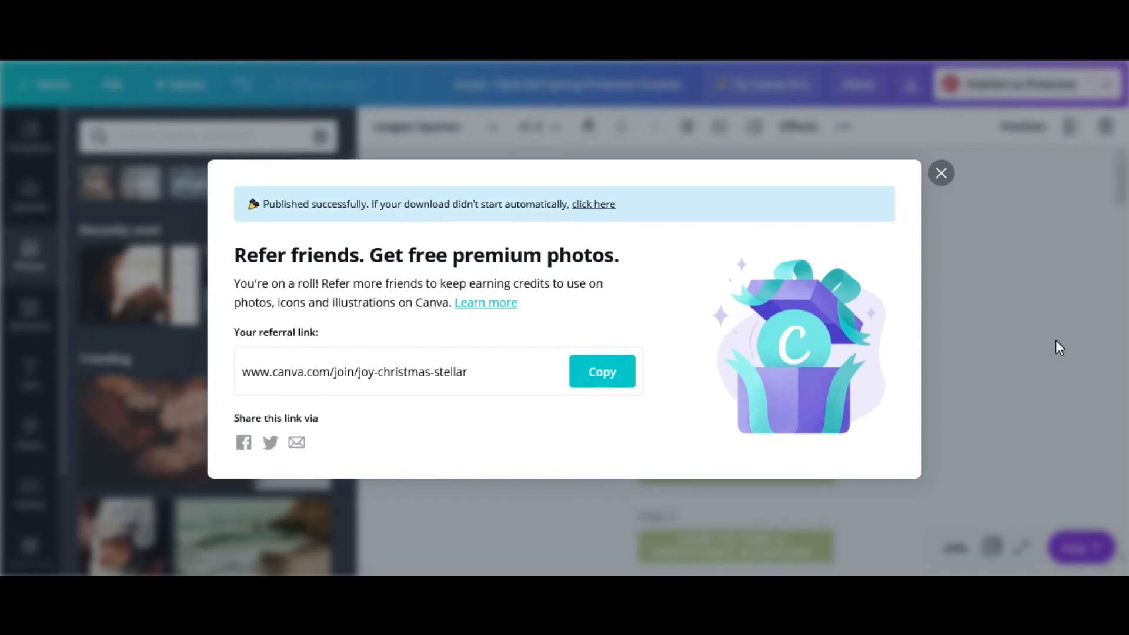
left_click(912, 333)
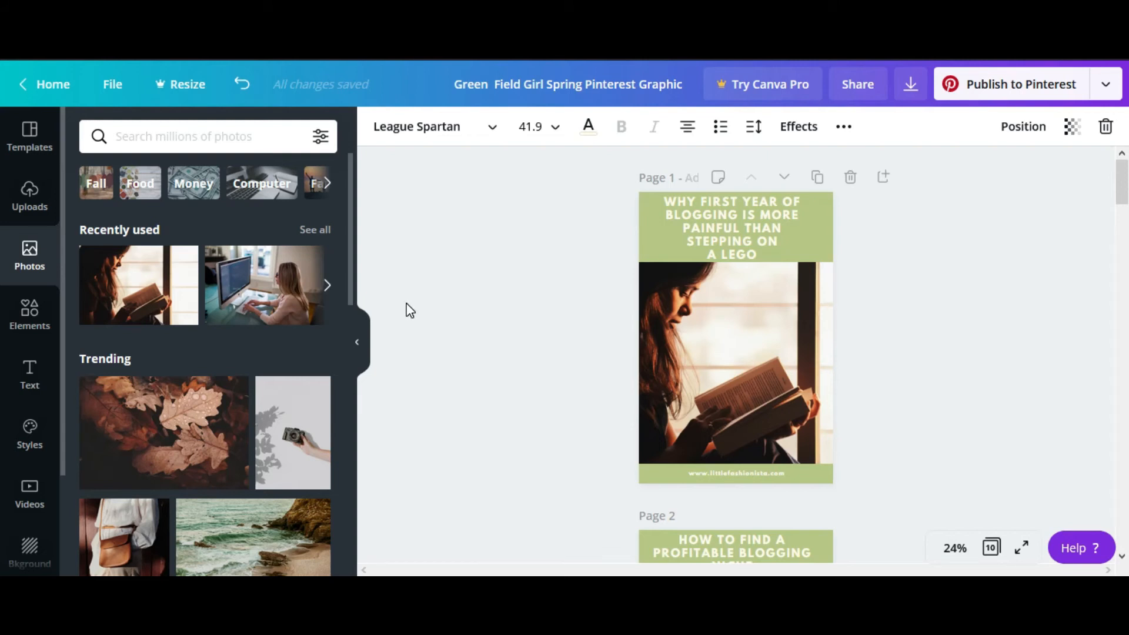
Replace the photo on page 1 with the free stock photo of hands using sanitizer beside a laptop.
scroll(499, 312, "down", 1)
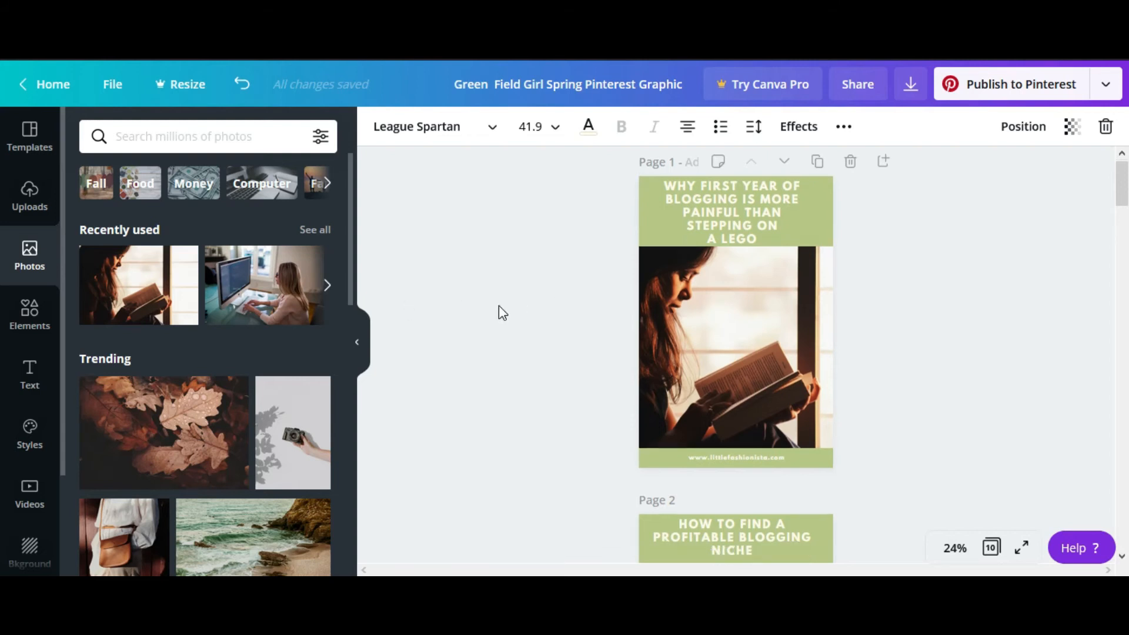
scroll(499, 313, "down", 5)
scroll(499, 312, "up", 6)
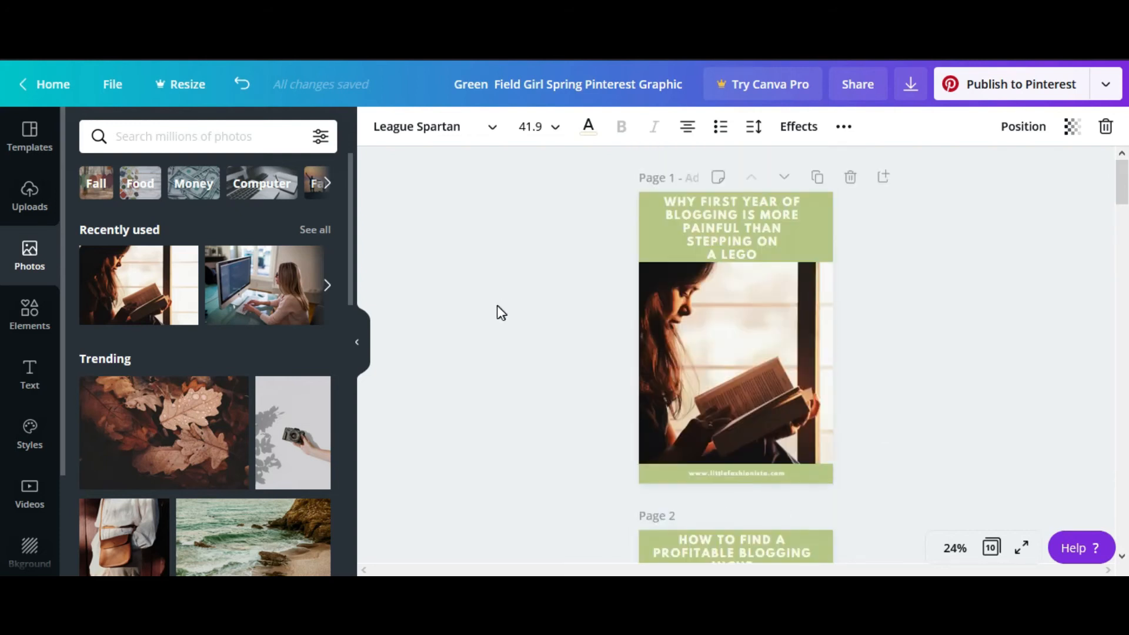
scroll(299, 305, "down", 5)
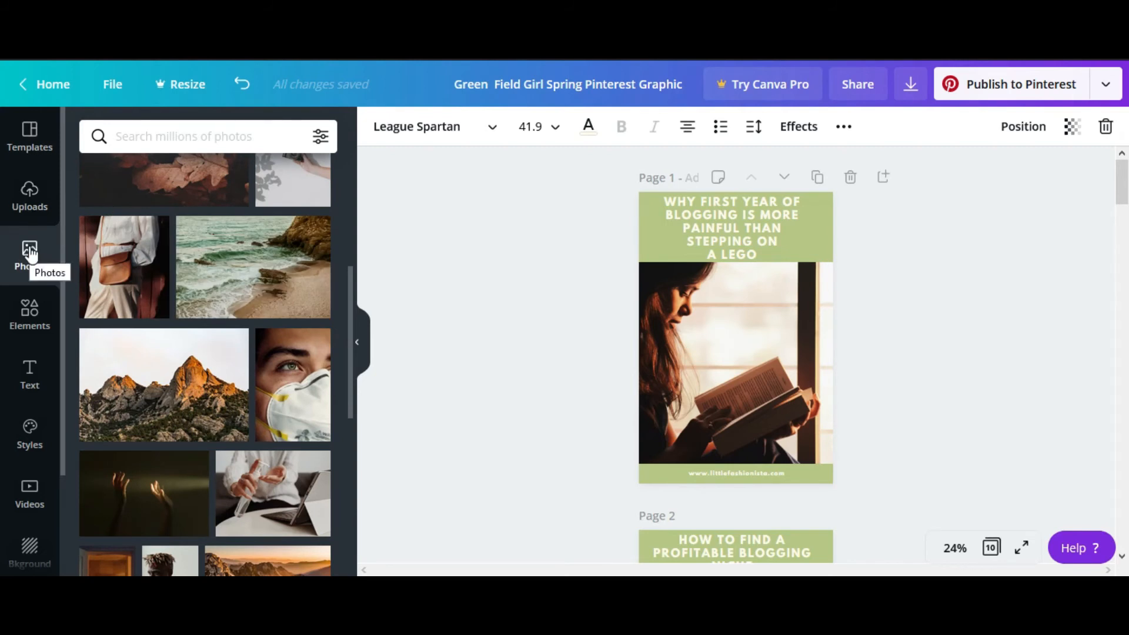
scroll(227, 340, "down", 3)
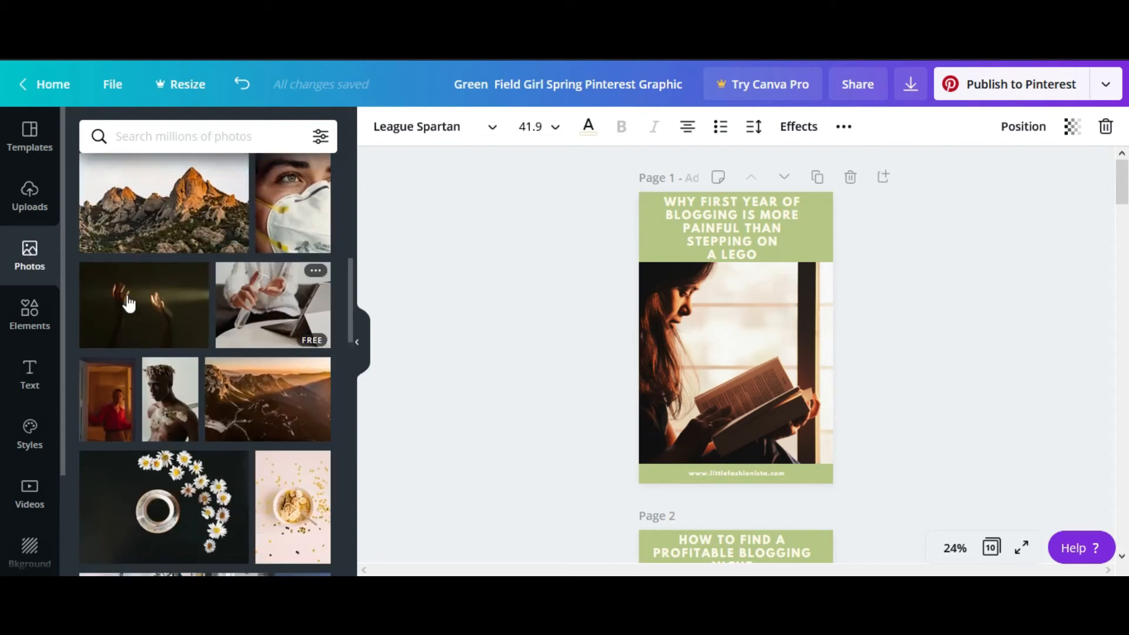
left_click(279, 304)
left_click_drag(279, 305, 703, 332)
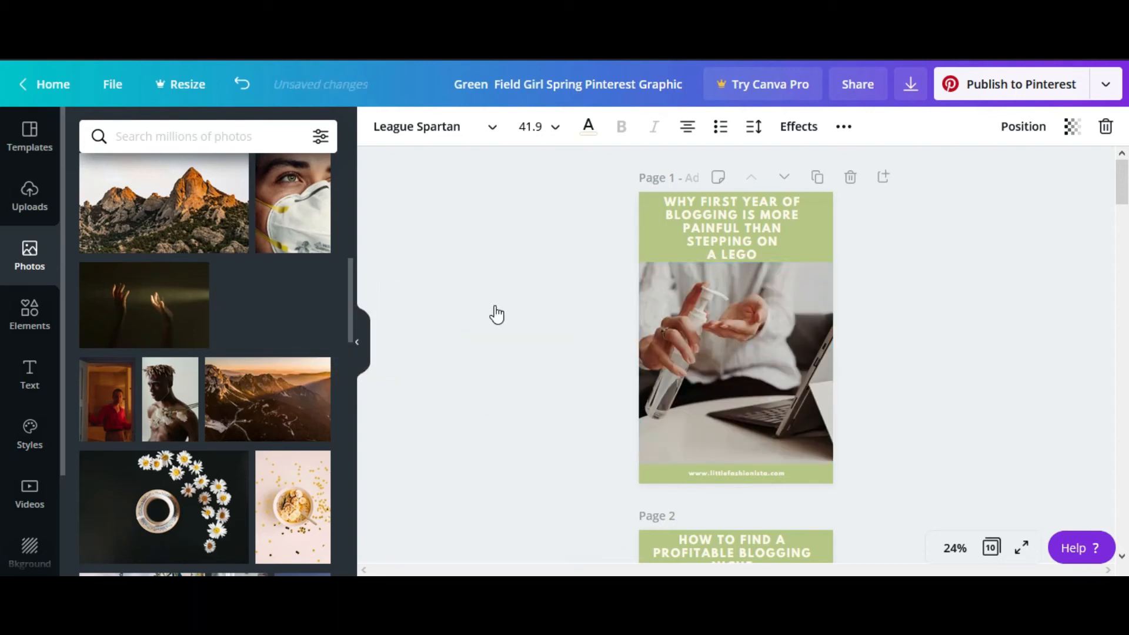
Replace the photos on pages 2 to 6 with the same hand sanitizer and laptop photo.
scroll(495, 305, "down", 6)
left_click_drag(240, 278, 700, 298)
scroll(514, 308, "down", 4)
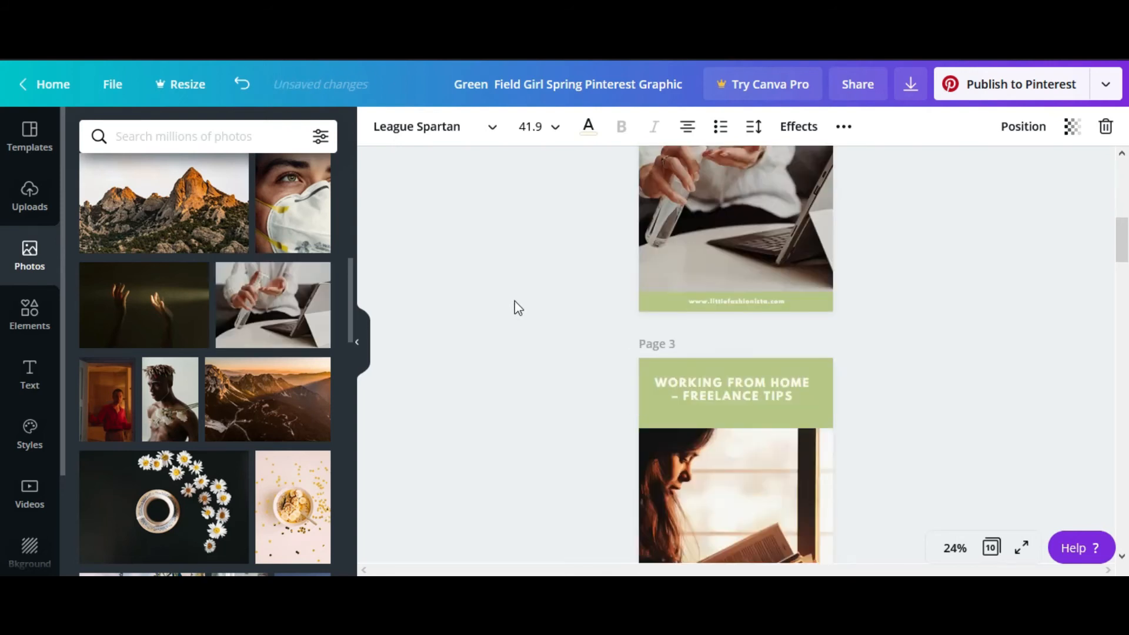
left_click_drag(325, 341, 750, 364)
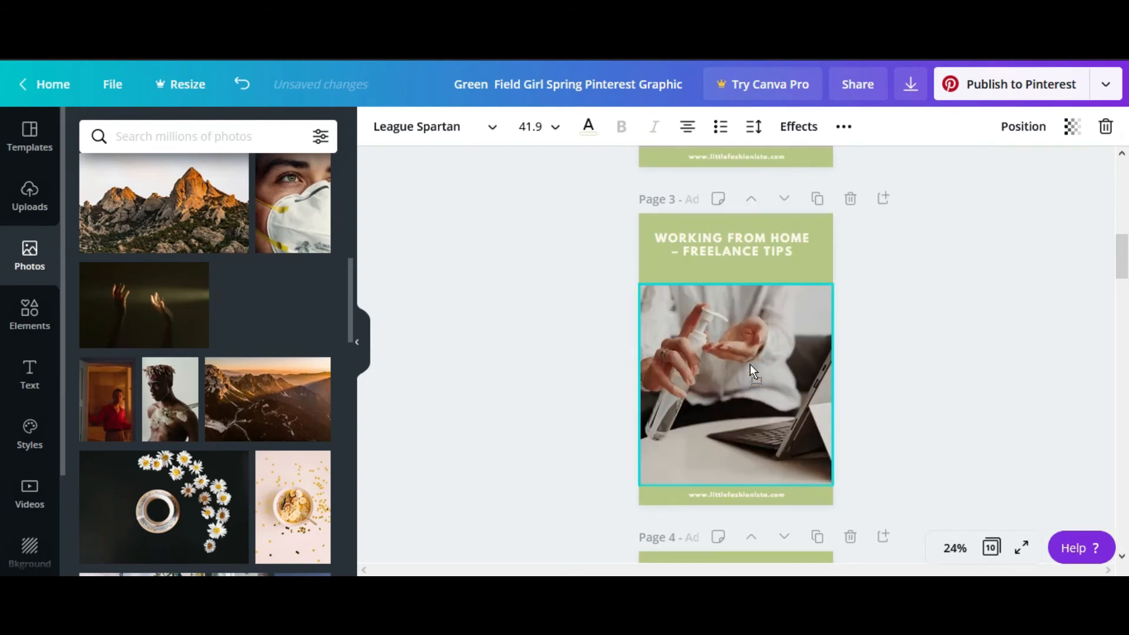
scroll(455, 313, "down", 5)
left_click_drag(279, 321, 711, 280)
scroll(570, 318, "down", 5)
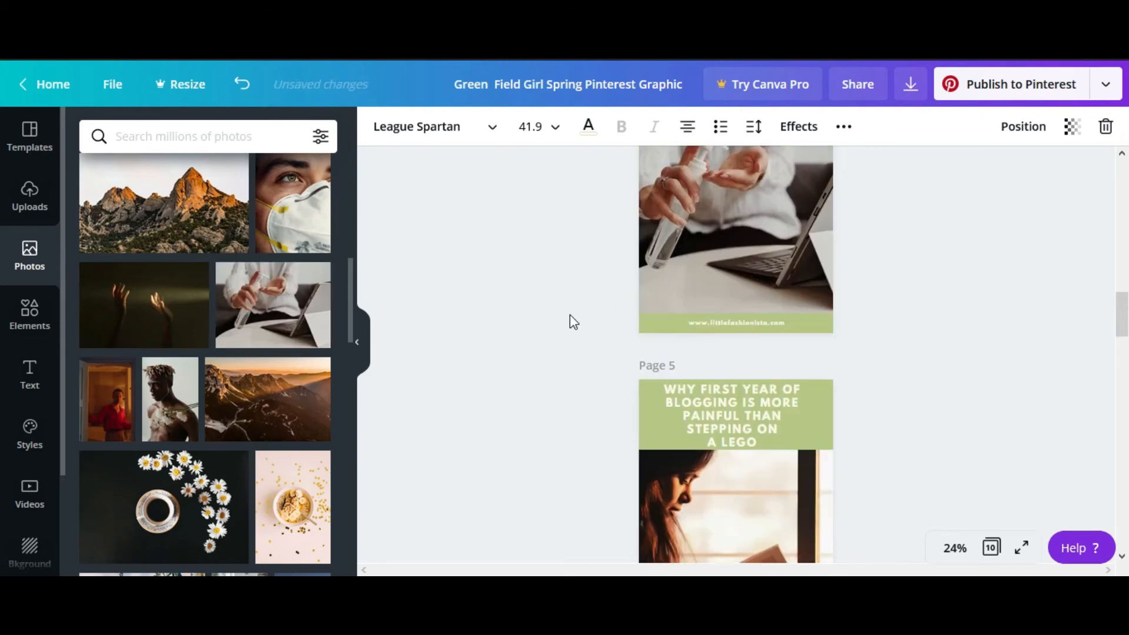
left_click_drag(264, 303, 744, 293)
scroll(449, 320, "down", 5)
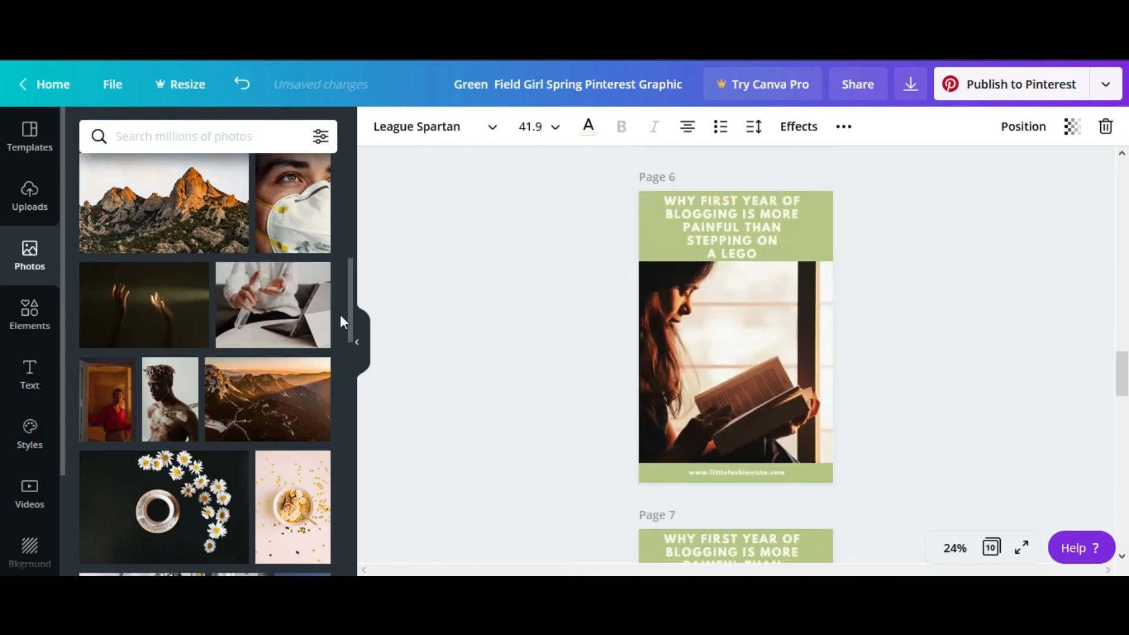
left_click_drag(275, 311, 725, 327)
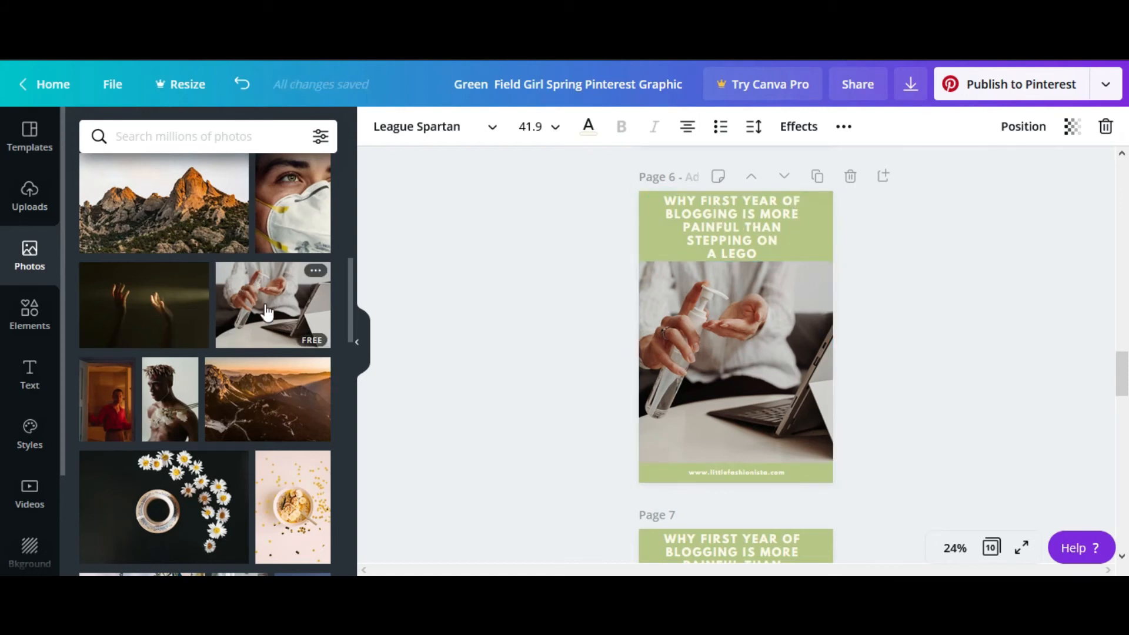
Place the hand sanitizer photo in the picture frame on page 7, keeping the heading in its green band.
scroll(694, 349, "down", 1)
scroll(486, 330, "down", 4)
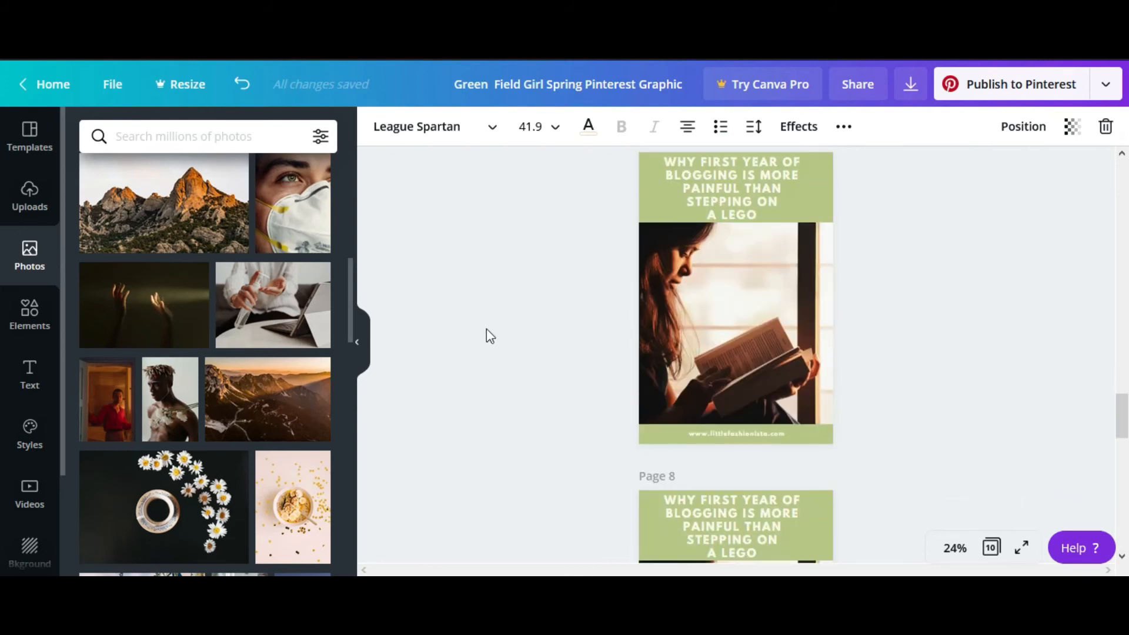
scroll(485, 329, "up", 1)
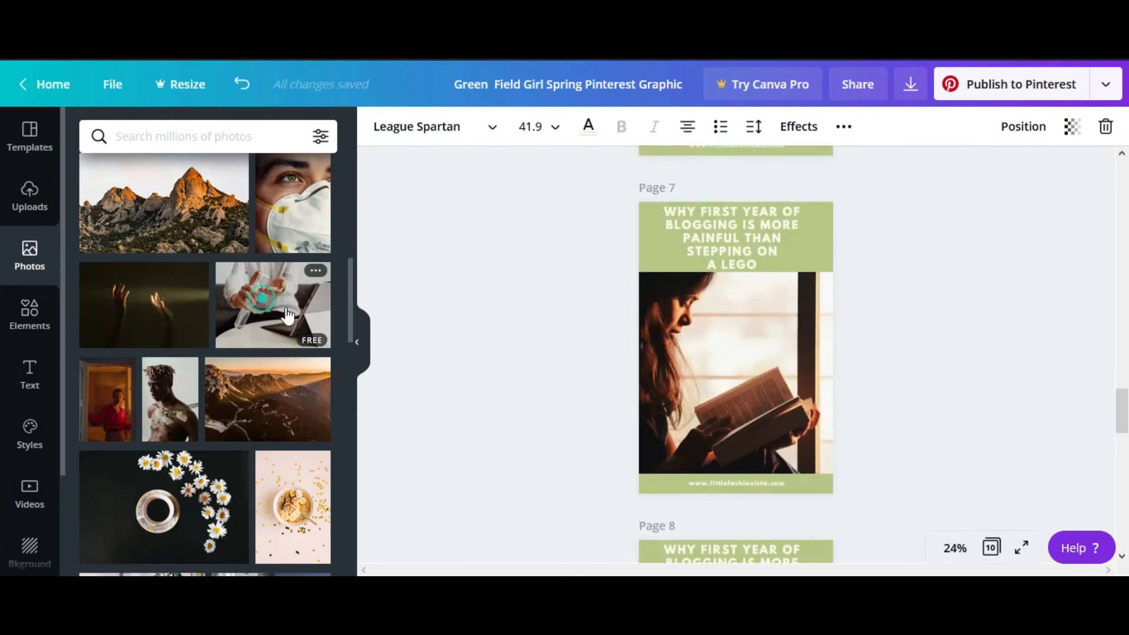
left_click_drag(727, 372, 726, 362)
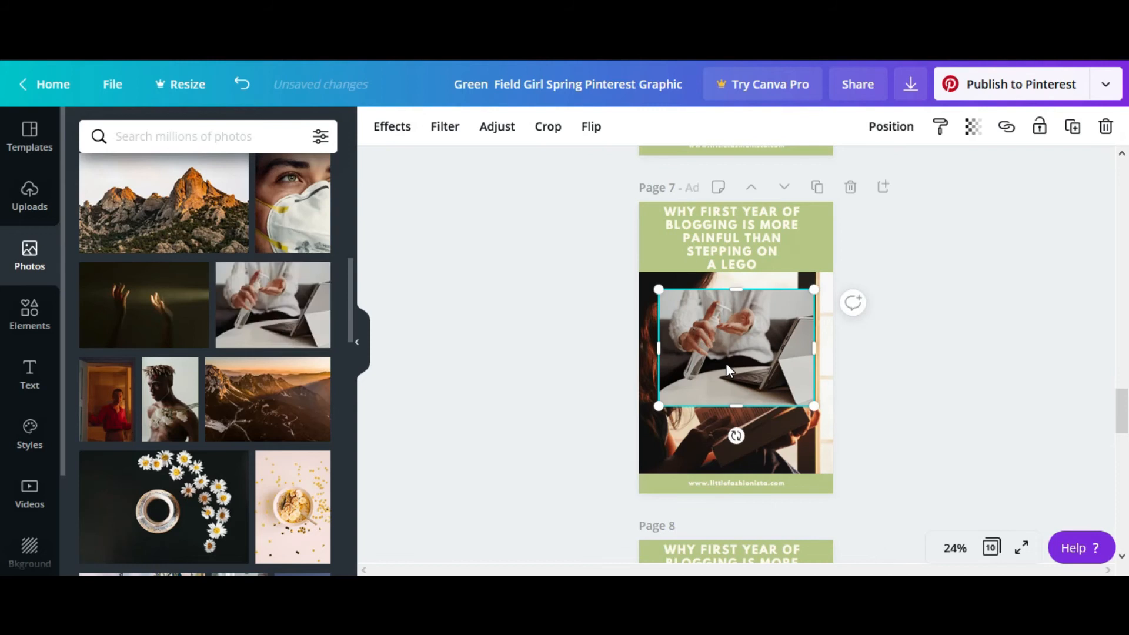
scroll(513, 309, "down", 2)
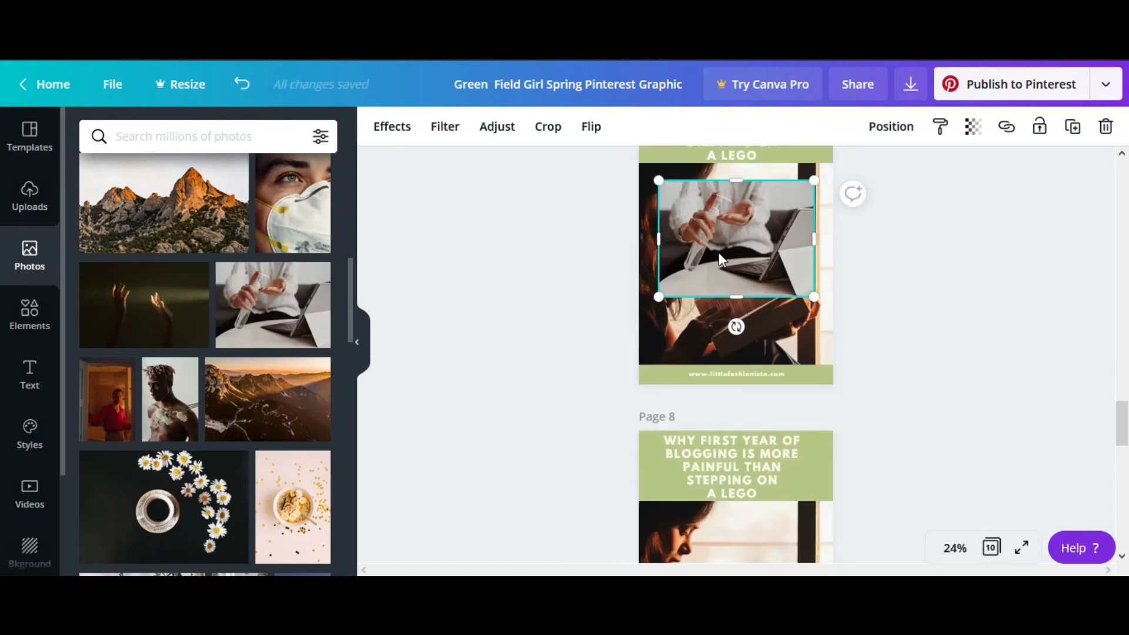
key("Tab")
left_click_drag(728, 155, 729, 172)
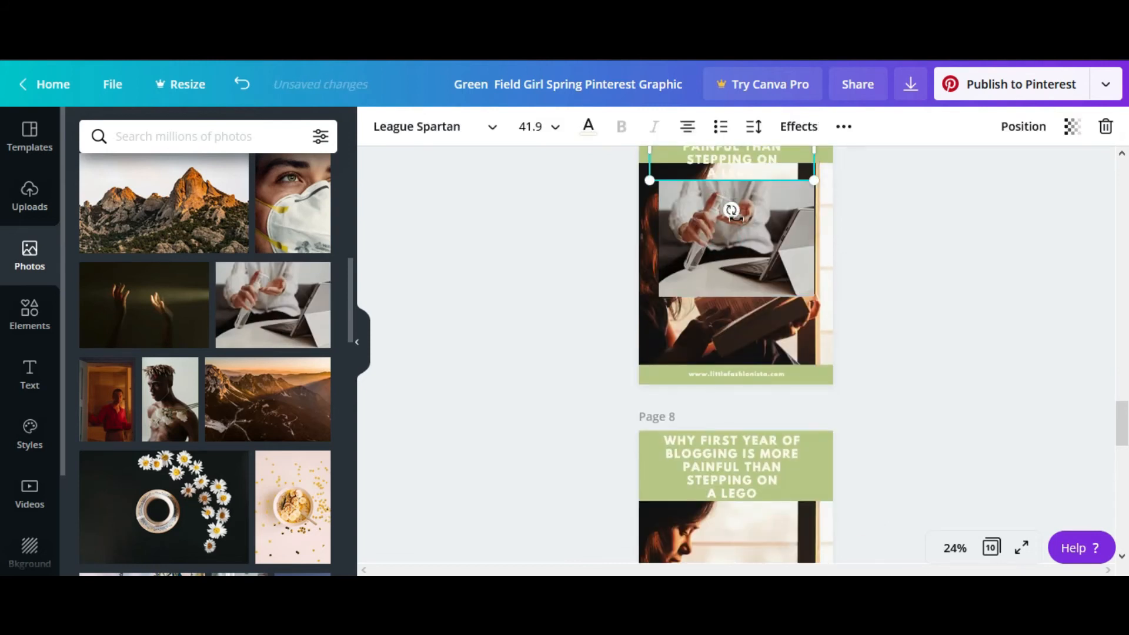
scroll(845, 249, "up", 2)
left_click_drag(746, 250, 743, 232)
left_click(741, 327)
left_click_drag(741, 327, 712, 344)
Replace the photo on page 8 with the sunlit mountain range and the one on page 9 with the raised hands in the dark.
scroll(481, 311, "down", 6)
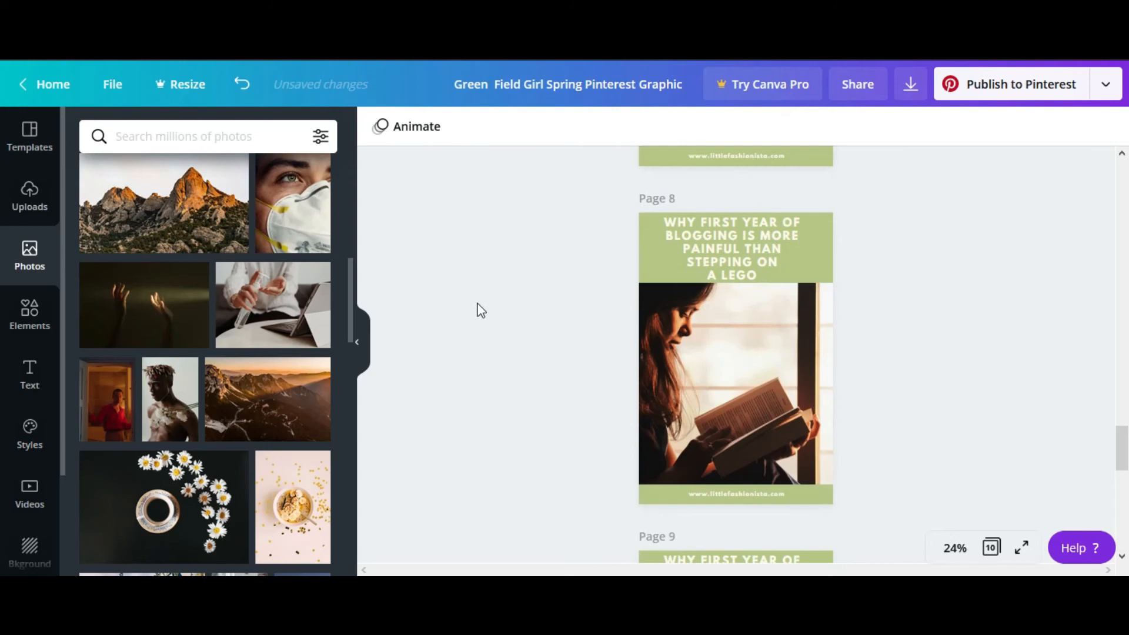
scroll(478, 313, "down", 1)
left_click_drag(254, 391, 756, 303)
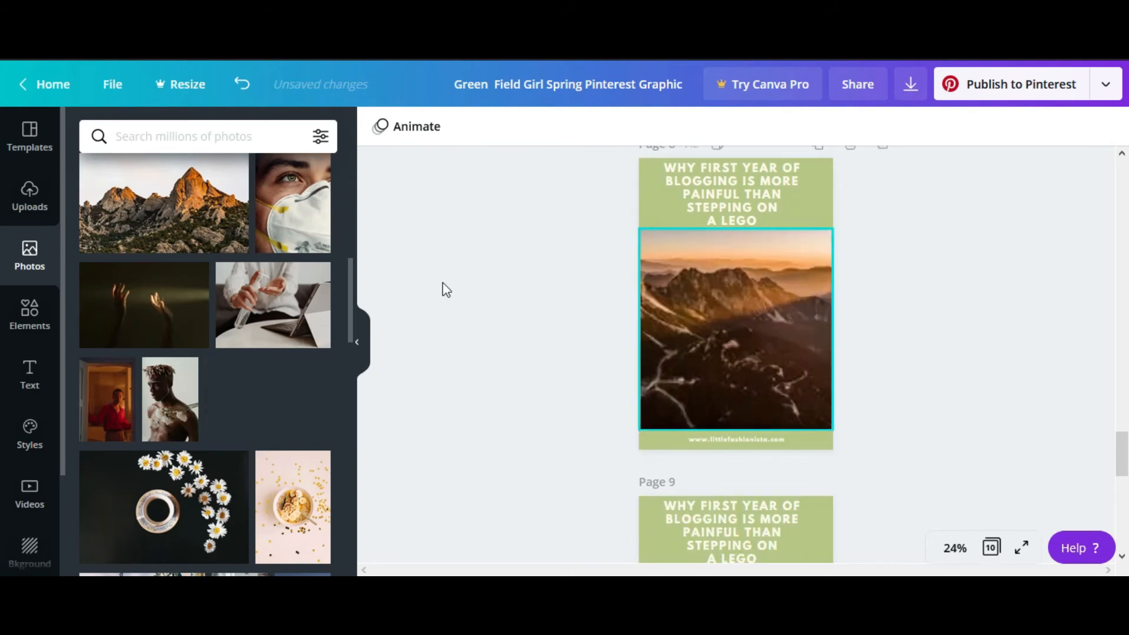
scroll(474, 285, "down", 5)
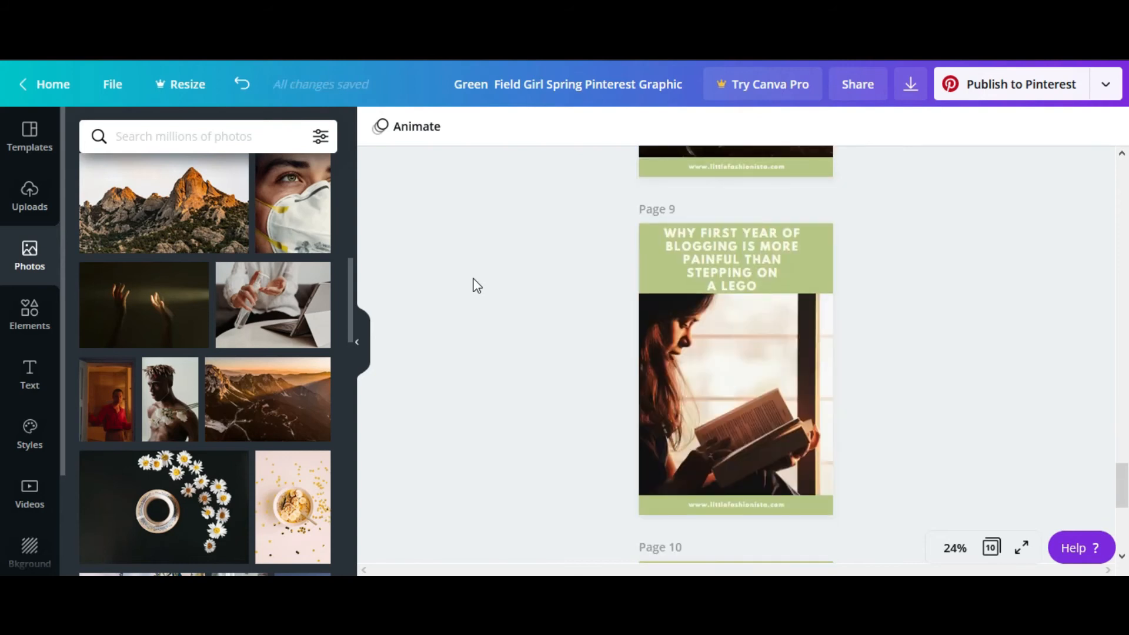
left_click_drag(202, 299, 715, 293)
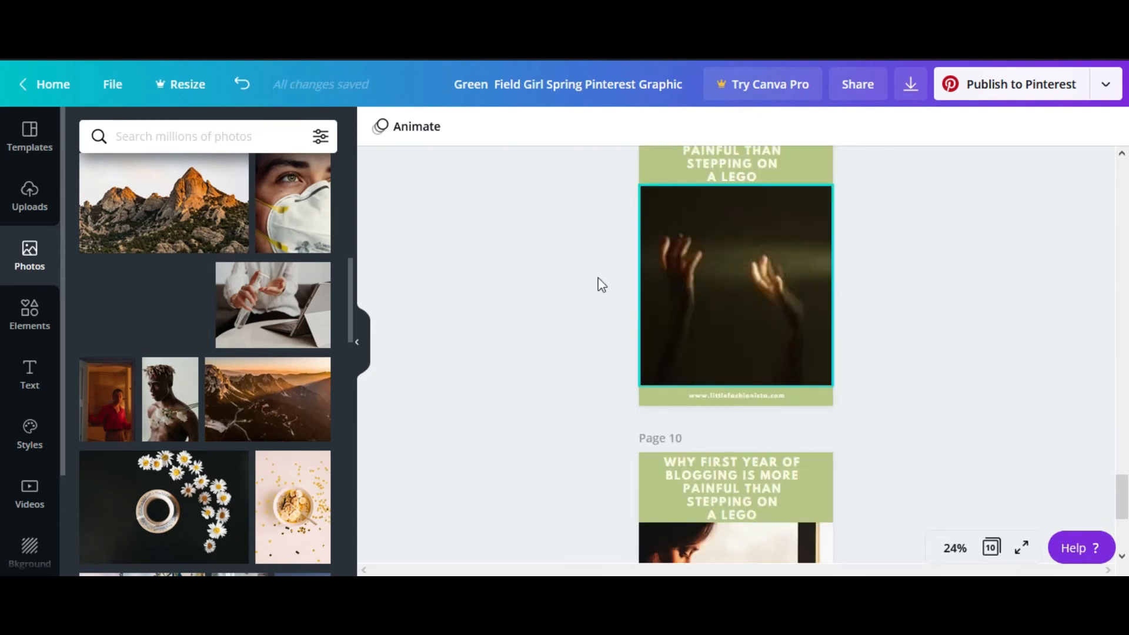
Replace the photo on page 10 with the pink rose petals picture from the stock photos.
scroll(728, 288, "up", 1)
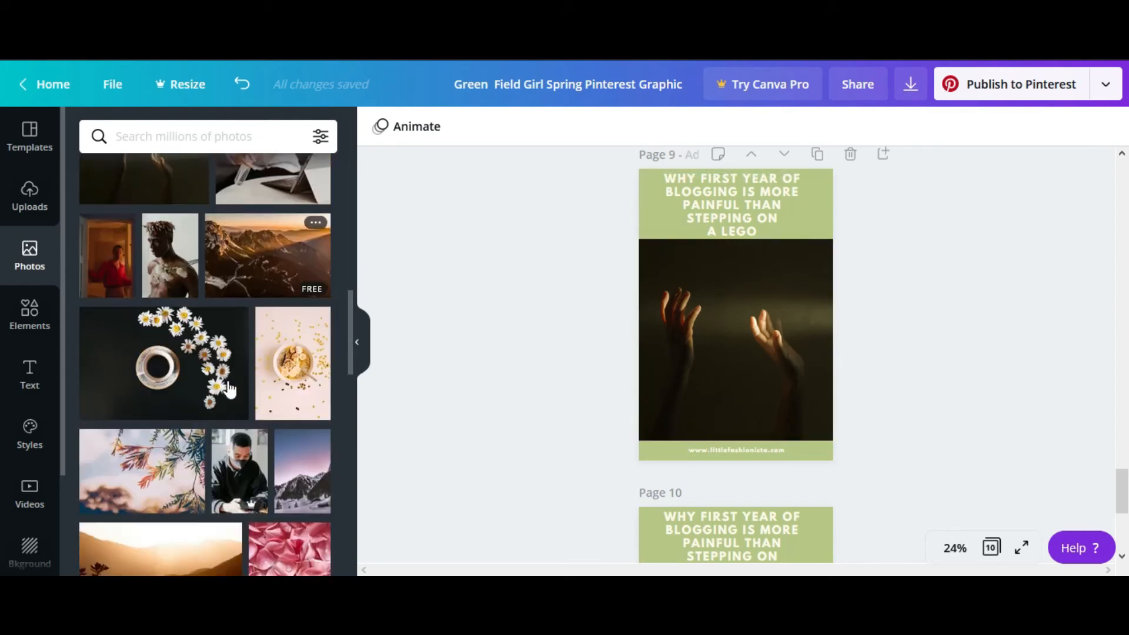
scroll(538, 348, "down", 3)
scroll(486, 359, "down", 1)
scroll(216, 354, "down", 3)
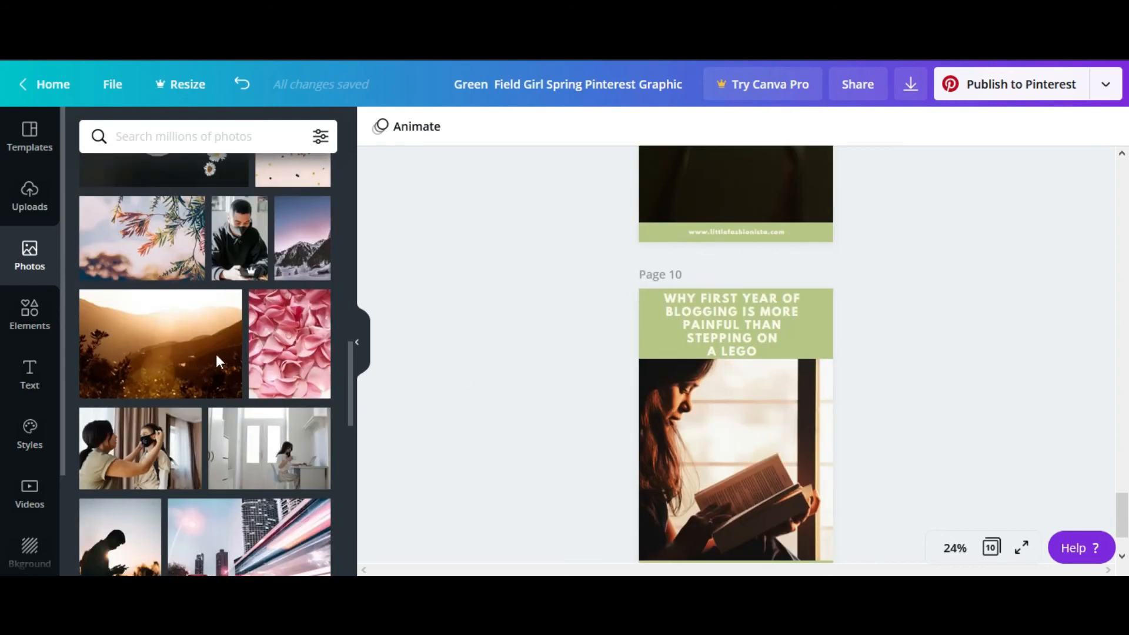
left_click_drag(644, 445, 717, 435)
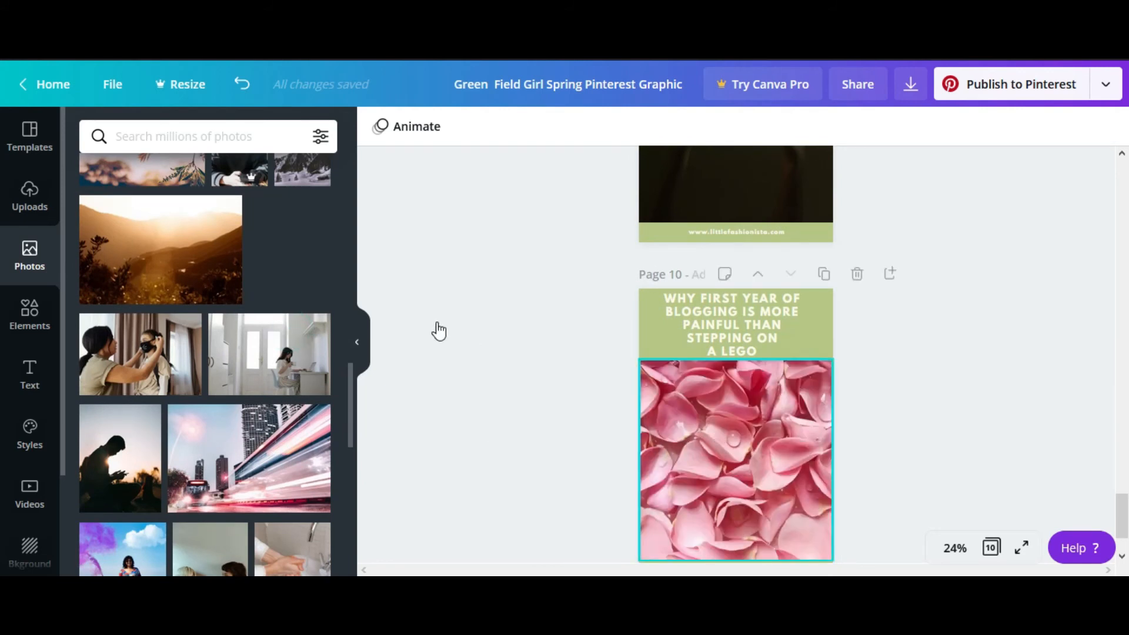
left_click(422, 292)
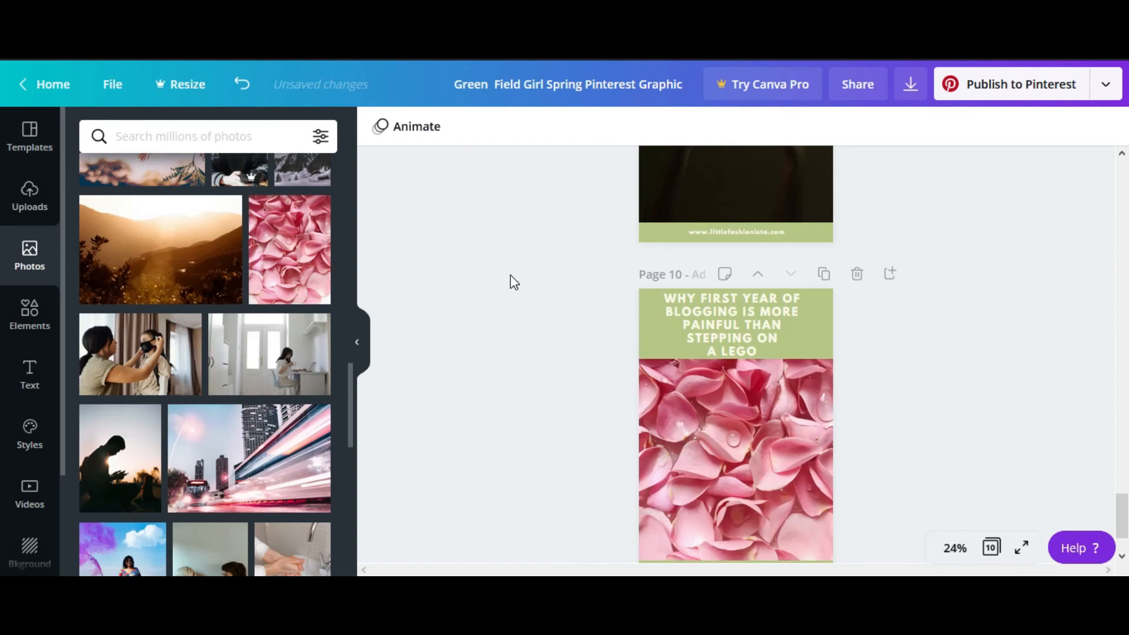
Review the download options for the ten-page design and switch to the "Cream Beach Photo Pinterest Graphic" design.
scroll(514, 283, "up", 15)
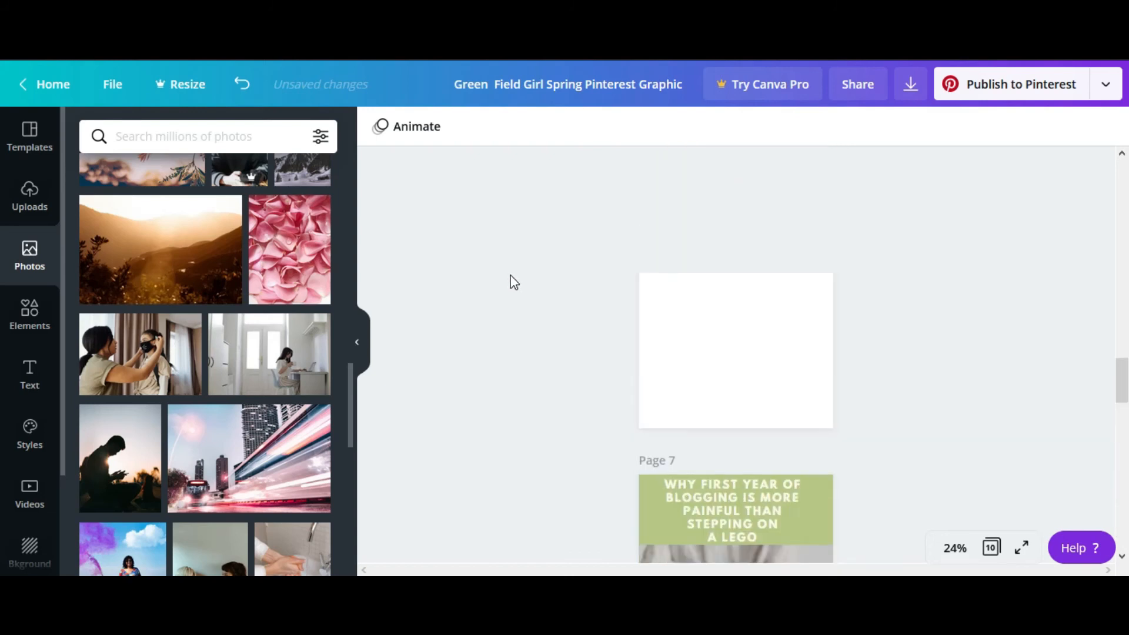
scroll(514, 283, "up", 10)
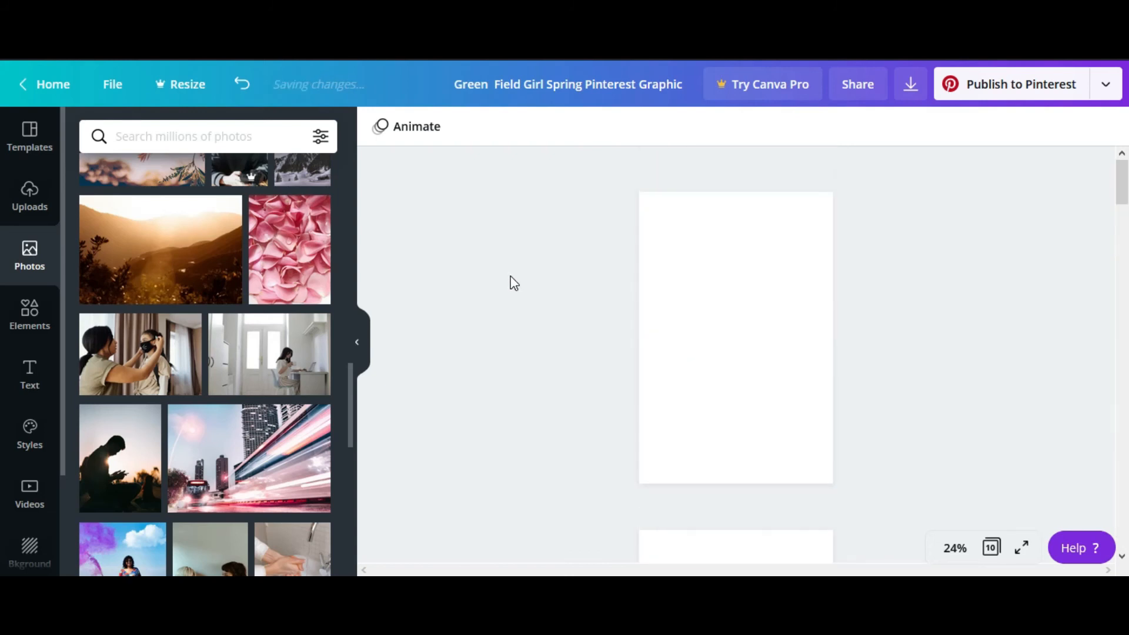
left_click(910, 88)
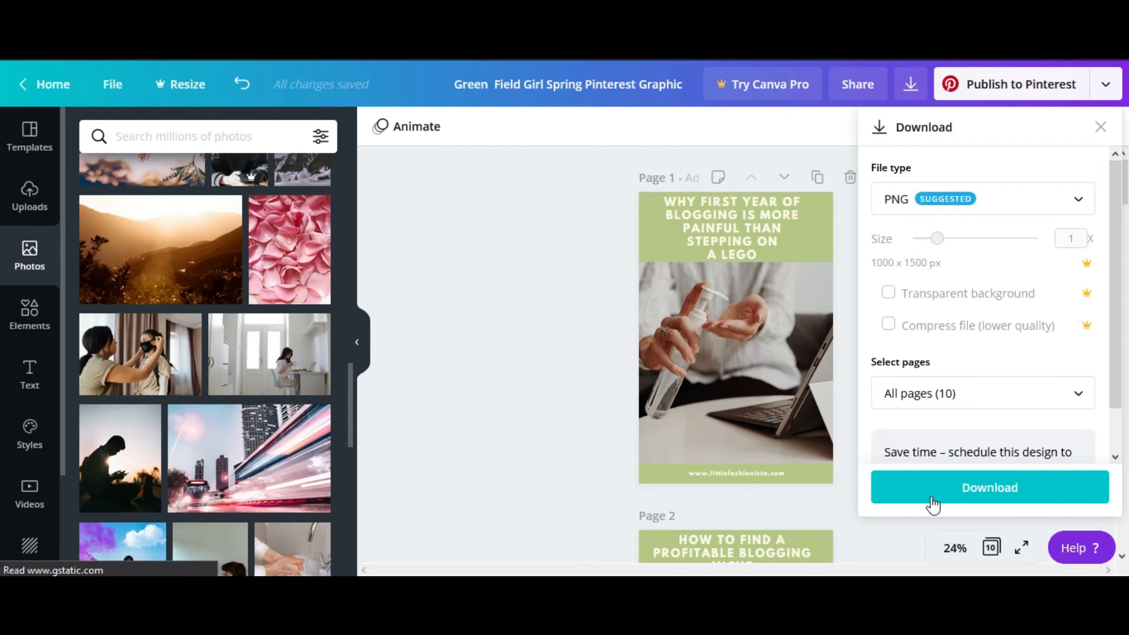
left_click(543, 287)
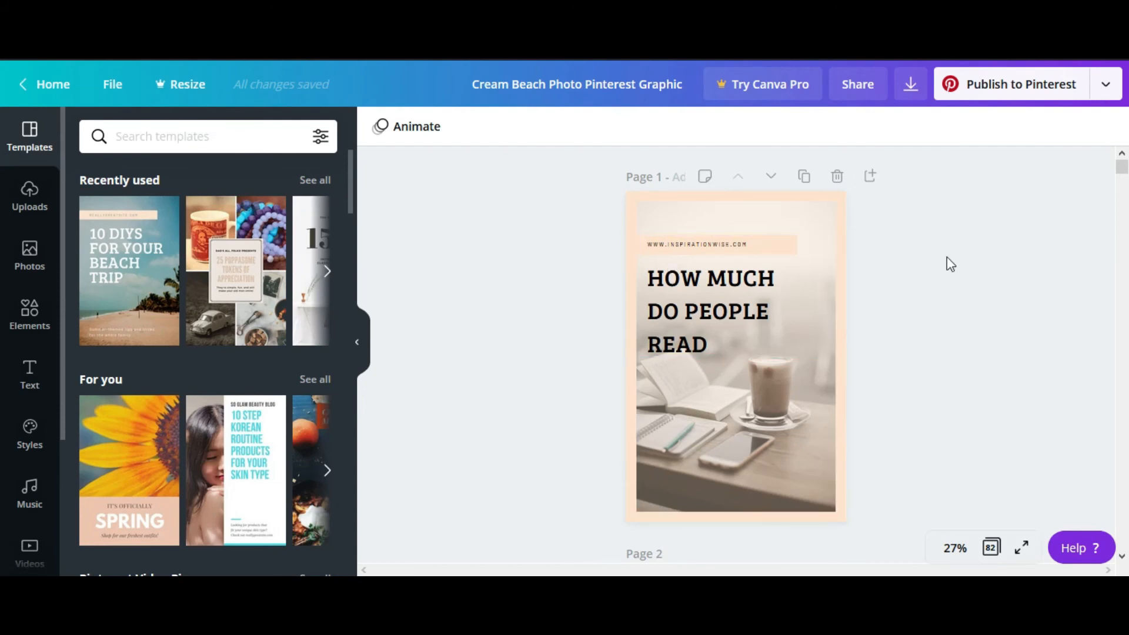
Search the stock photos for "writing".
mouse_move(1121, 167)
left_mouse_down()
mouse_move(1121, 182)
mouse_move(1121, 167)
left_mouse_up()
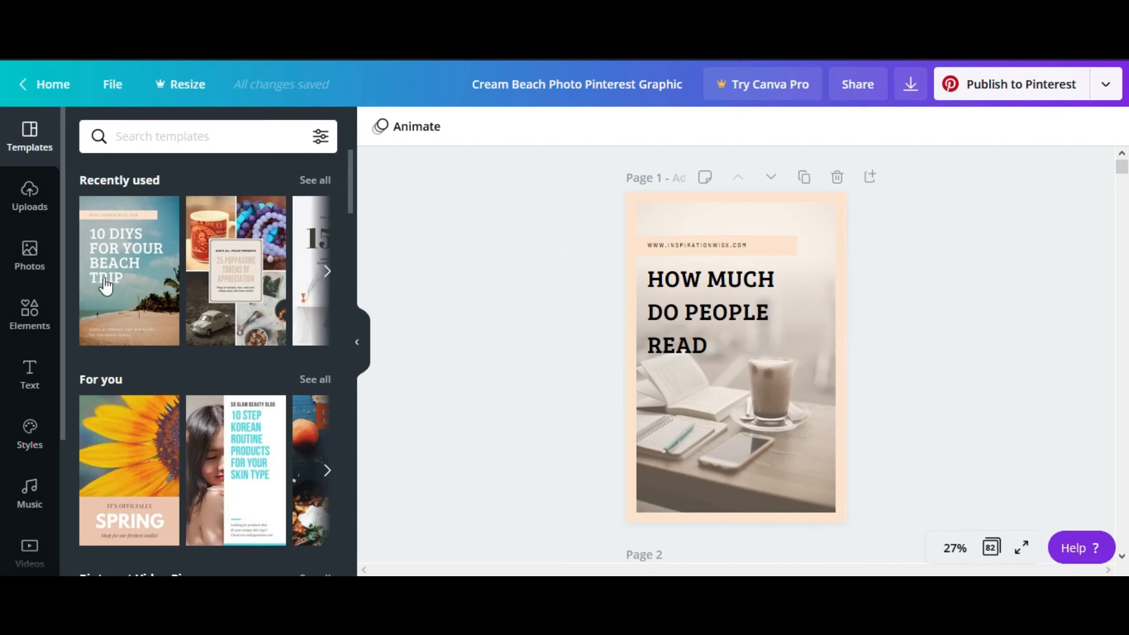
left_click(39, 268)
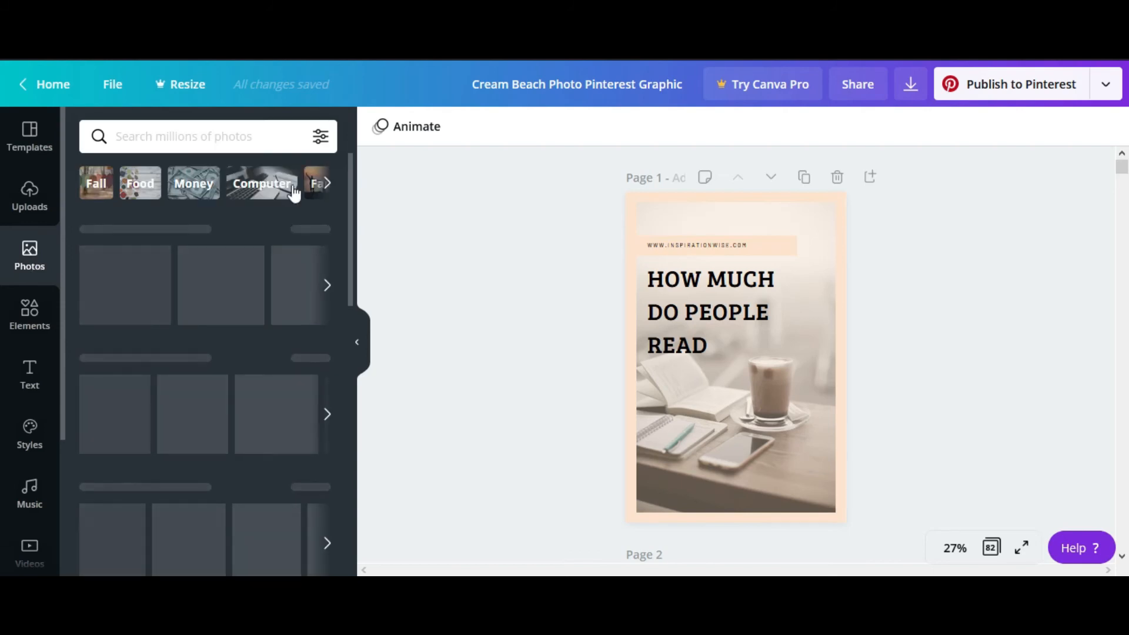
left_click(183, 138)
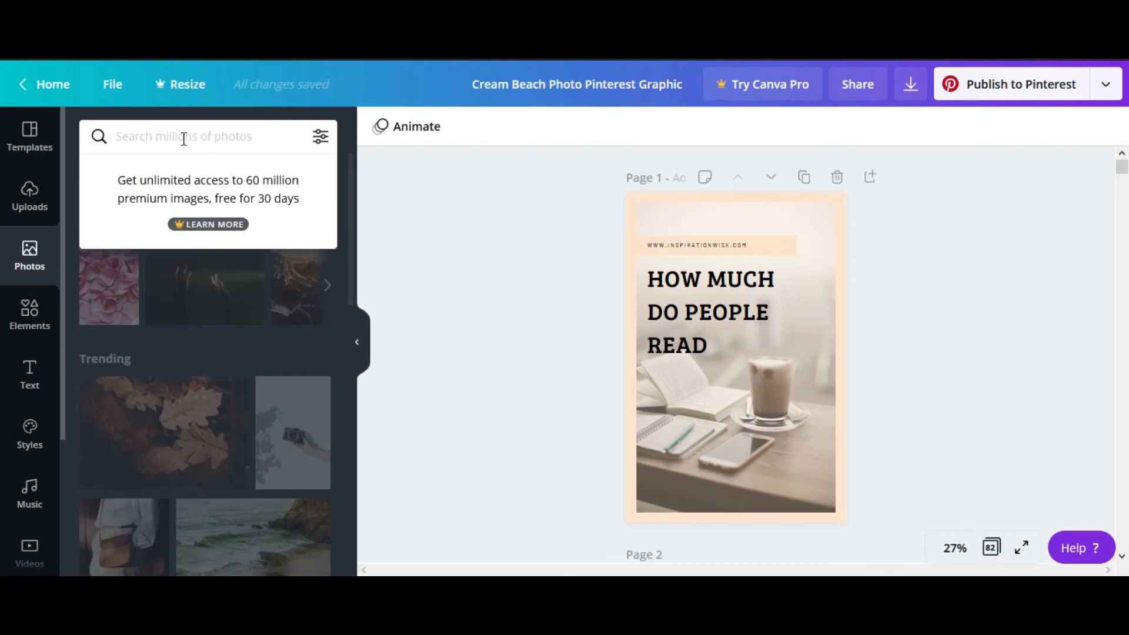
type("ritin")
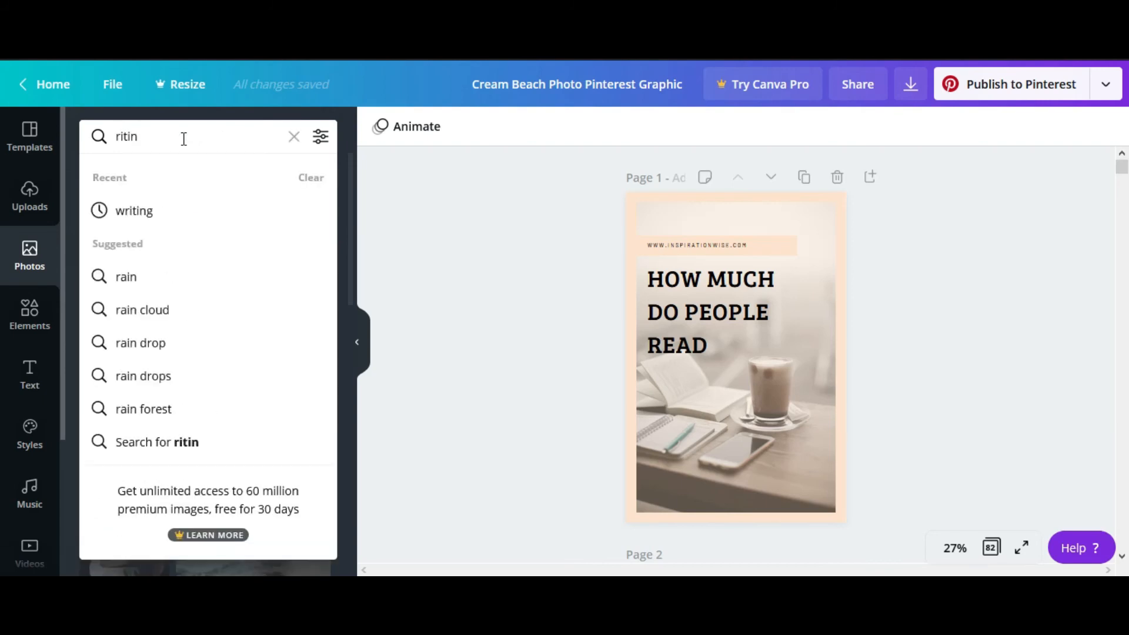
key("BackSpace")
key("BackSpace")
key("BackSpace")
key("BackSpace")
key("BackSpace")
type("writi")
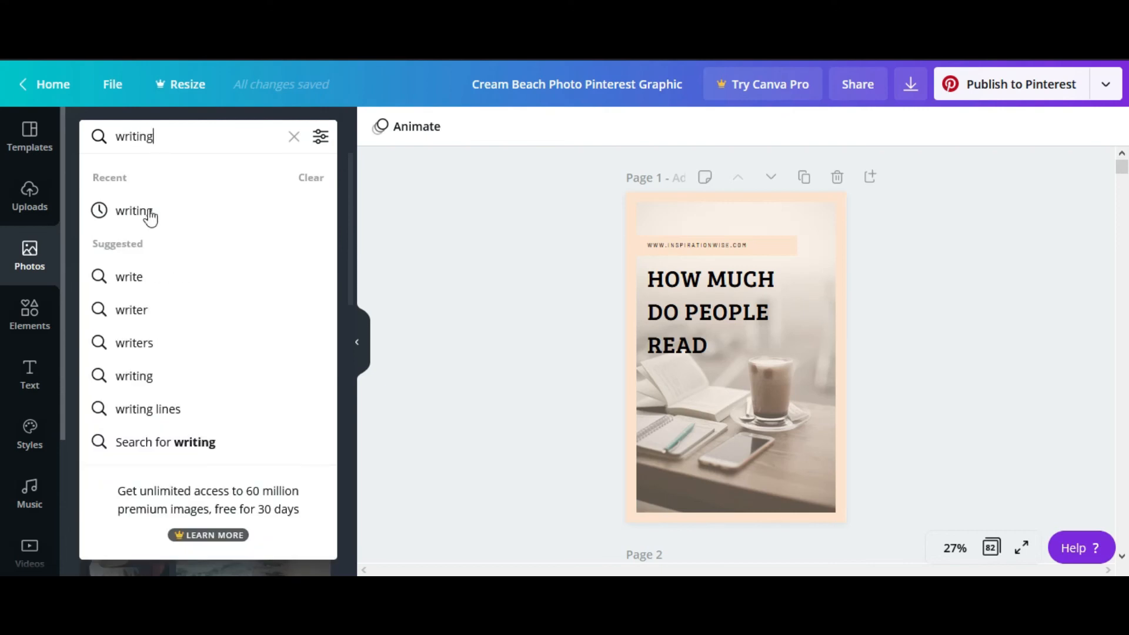
left_click(150, 217)
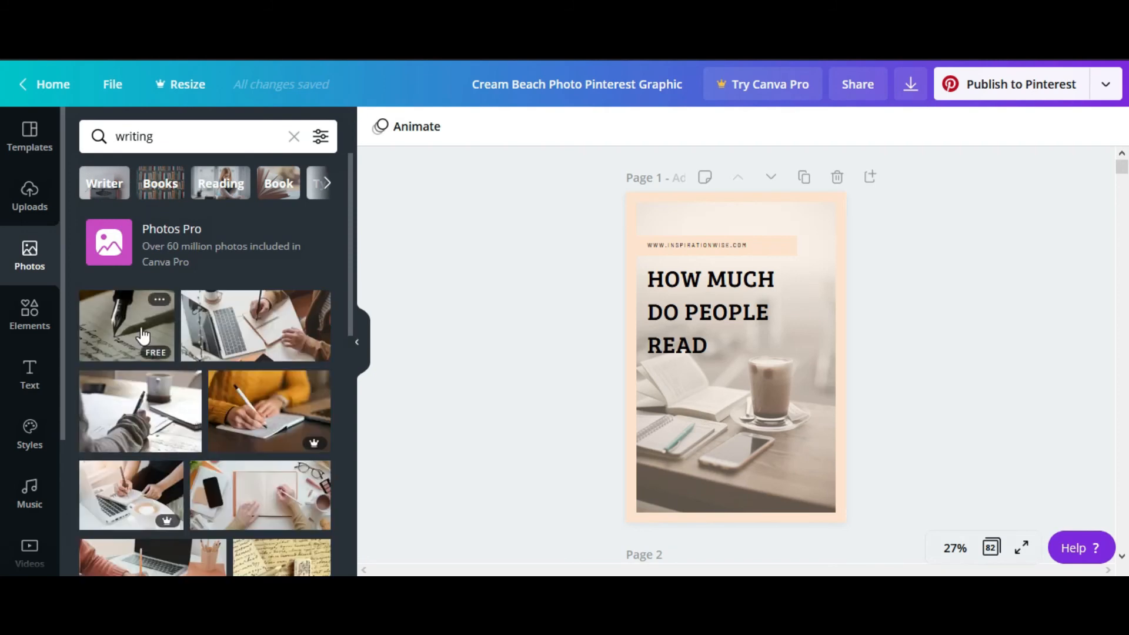
Replace the background photo on page 1 with the picture of a hand writing in a notebook beside a laptop.
left_click(232, 331)
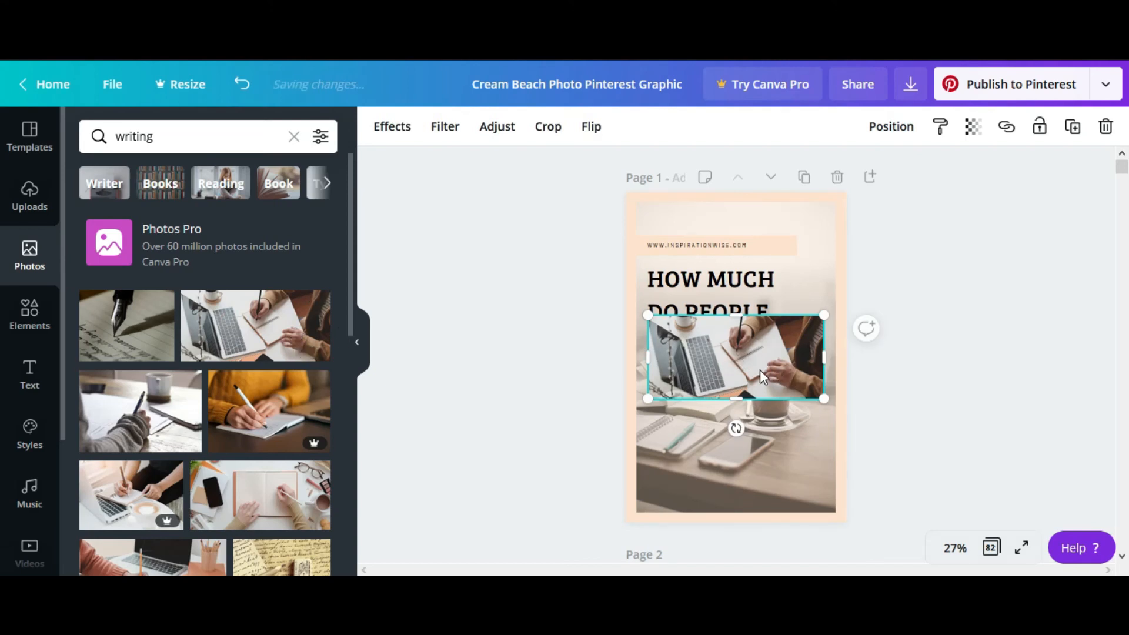
key("Delete")
left_click_drag(273, 332, 747, 406)
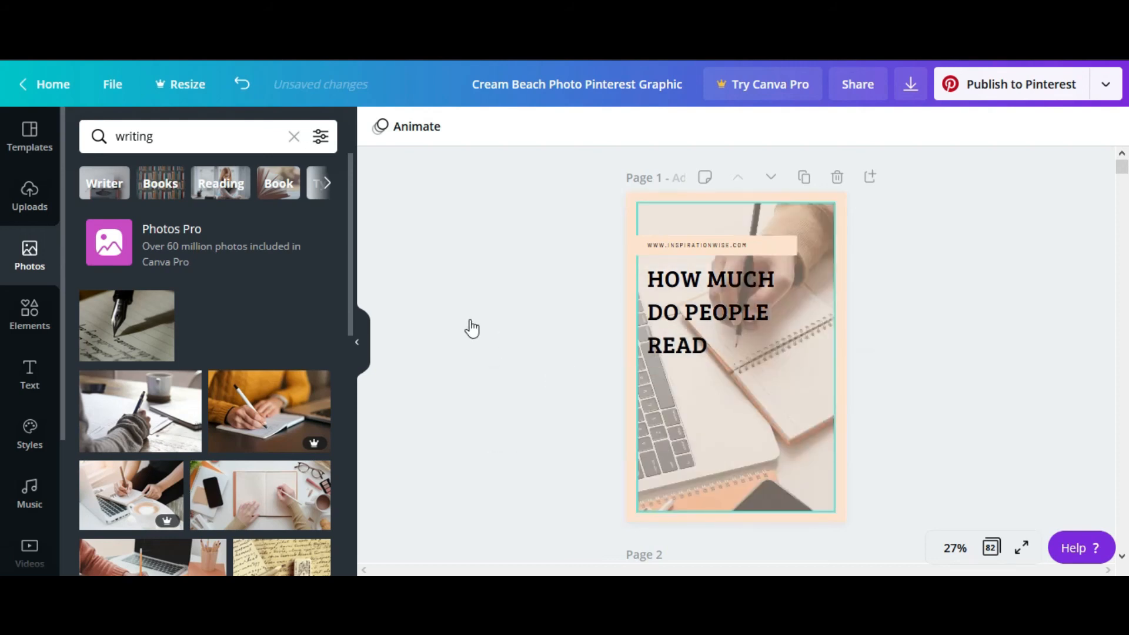
Replace the background photos on pages 2, 3 and 4 with the same notebook and laptop writing picture.
scroll(470, 320, "down", 5)
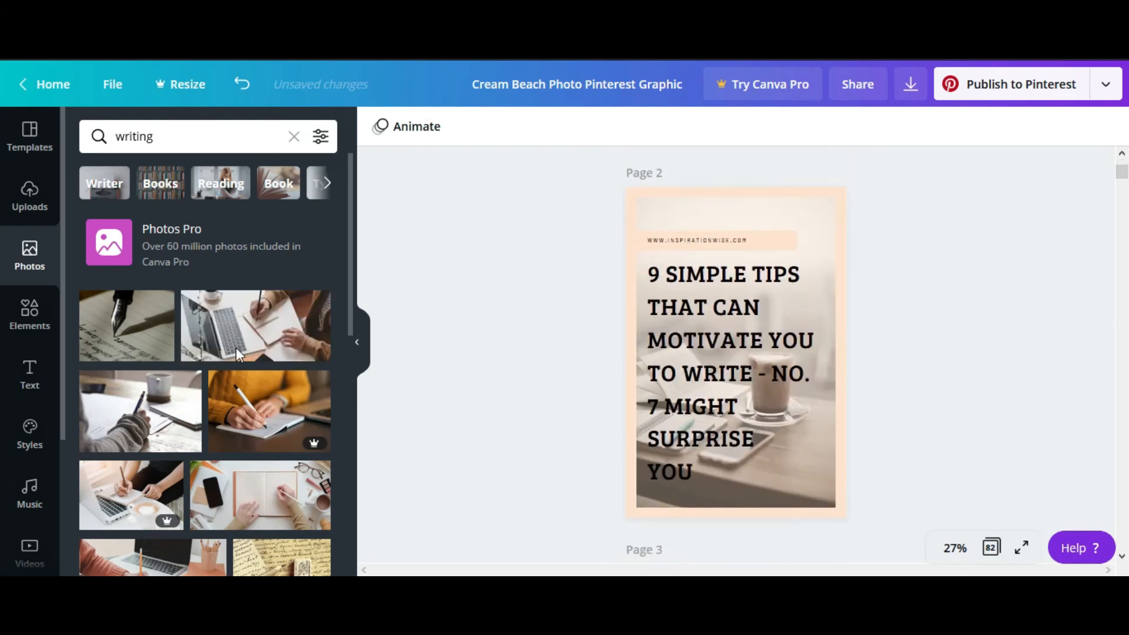
left_click_drag(245, 334, 807, 495)
scroll(458, 313, "down", 5)
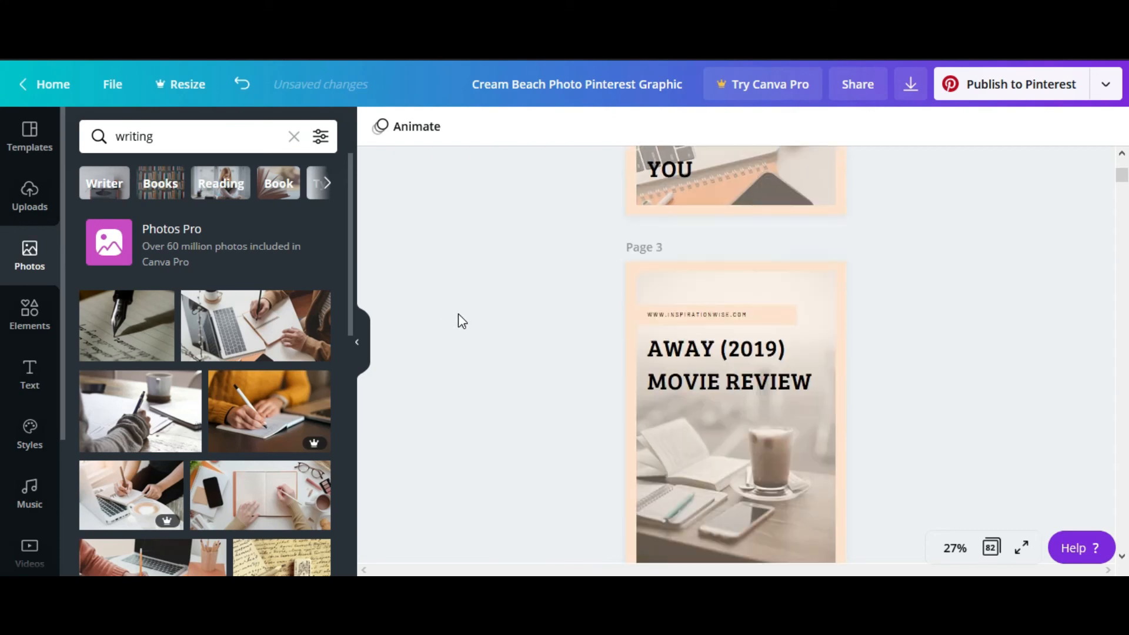
left_click_drag(636, 403, 768, 421)
scroll(484, 325, "down", 5)
left_click_drag(317, 336, 807, 284)
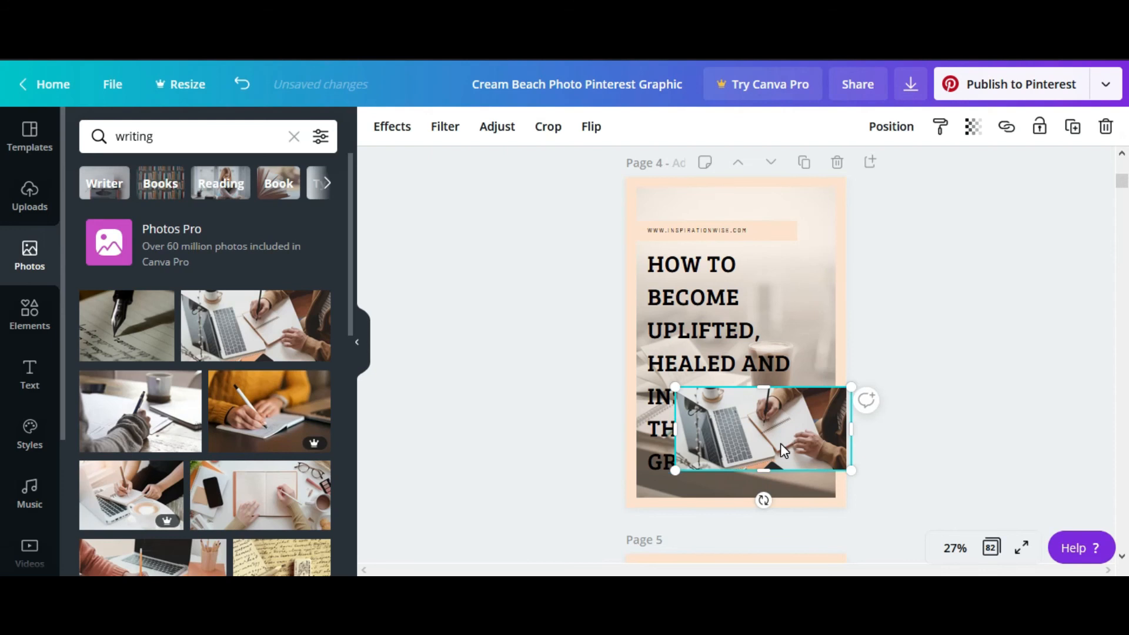
left_click_drag(781, 443, 676, 383)
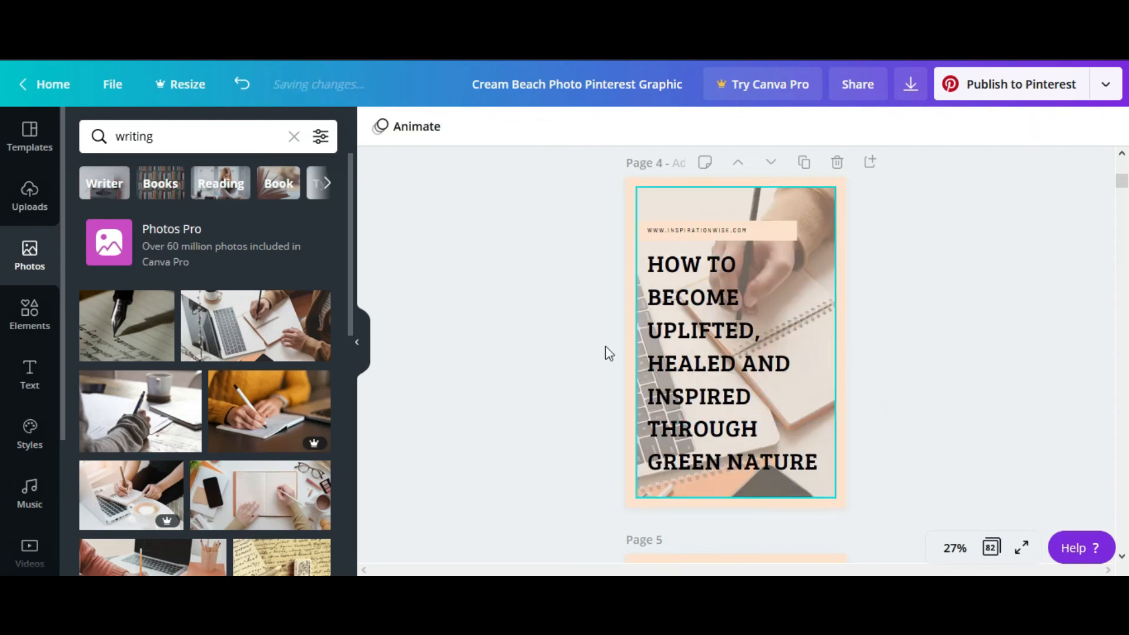
Try the Anaktoria font on the "HOW MUCH DO PEOPLE READ" heading on page 1.
scroll(517, 351, "down", 4)
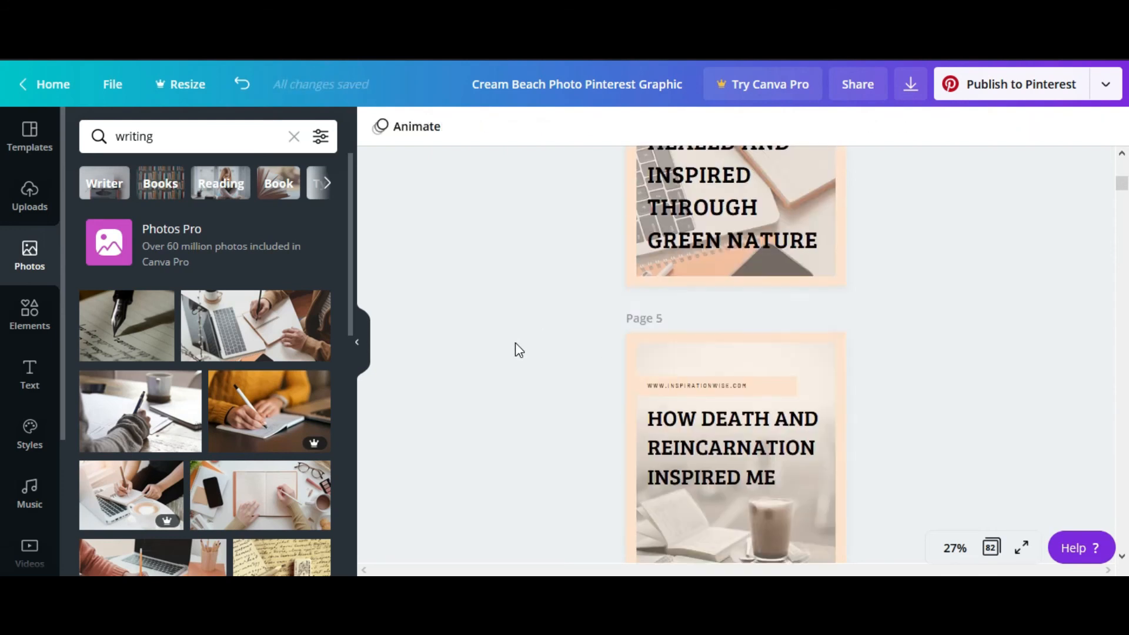
scroll(515, 342, "down", 8)
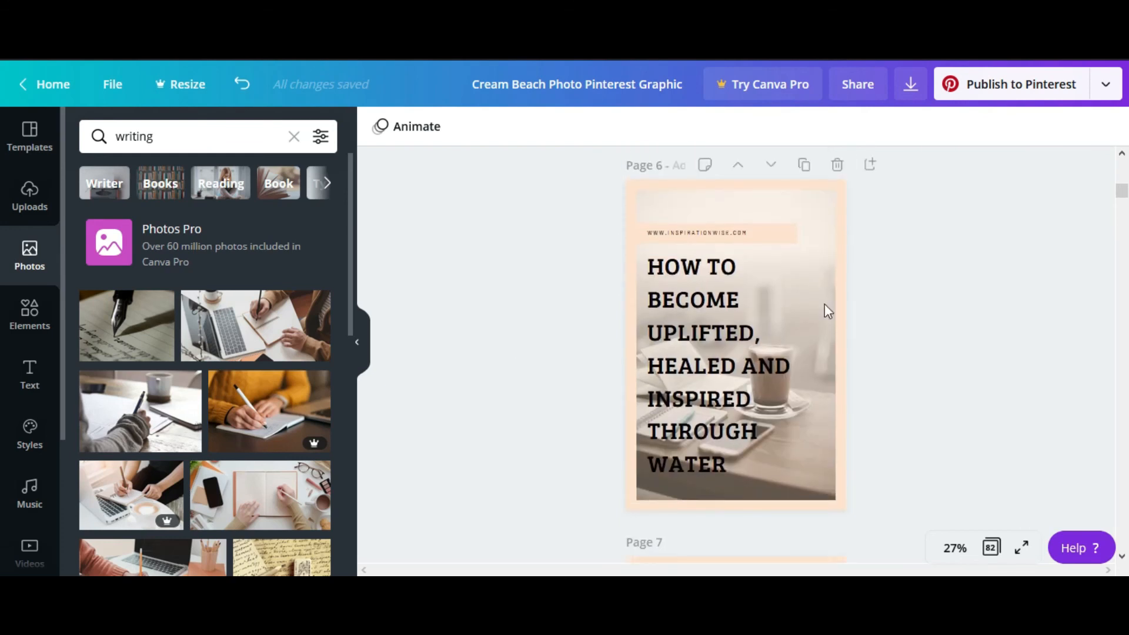
scroll(570, 322, "up", 10)
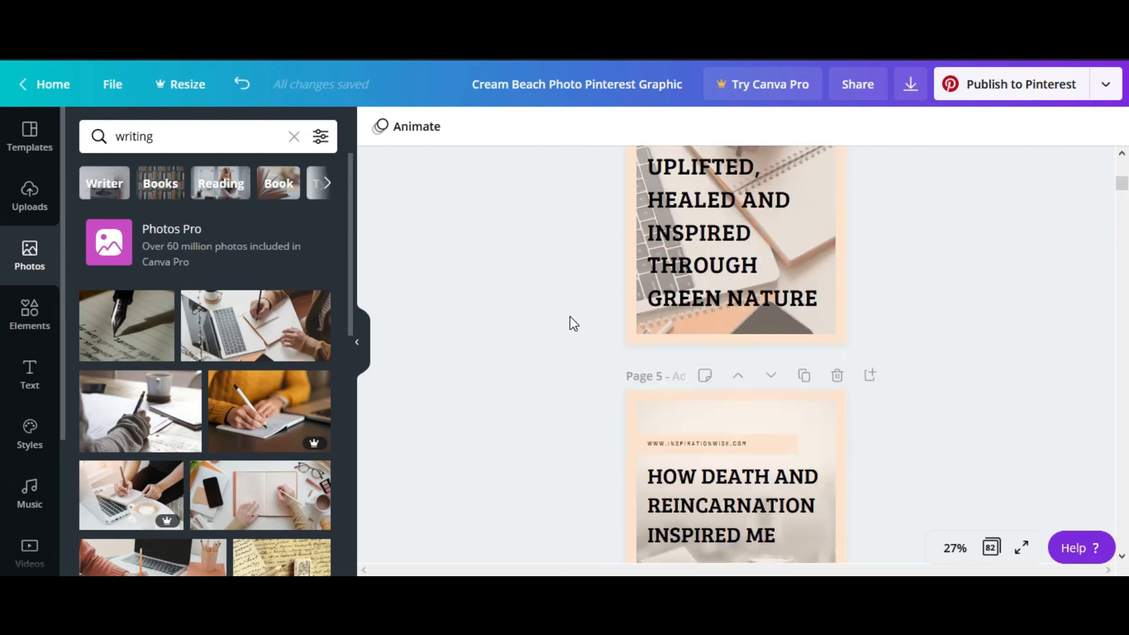
scroll(570, 318, "up", 15)
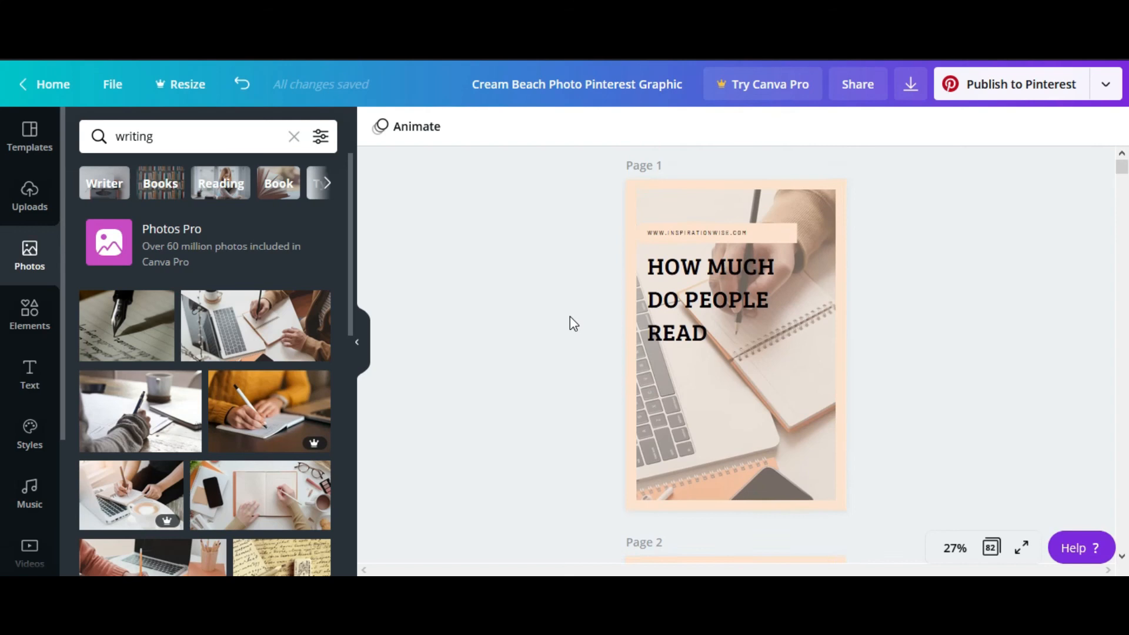
scroll(570, 316, "up", 1)
left_click(731, 291)
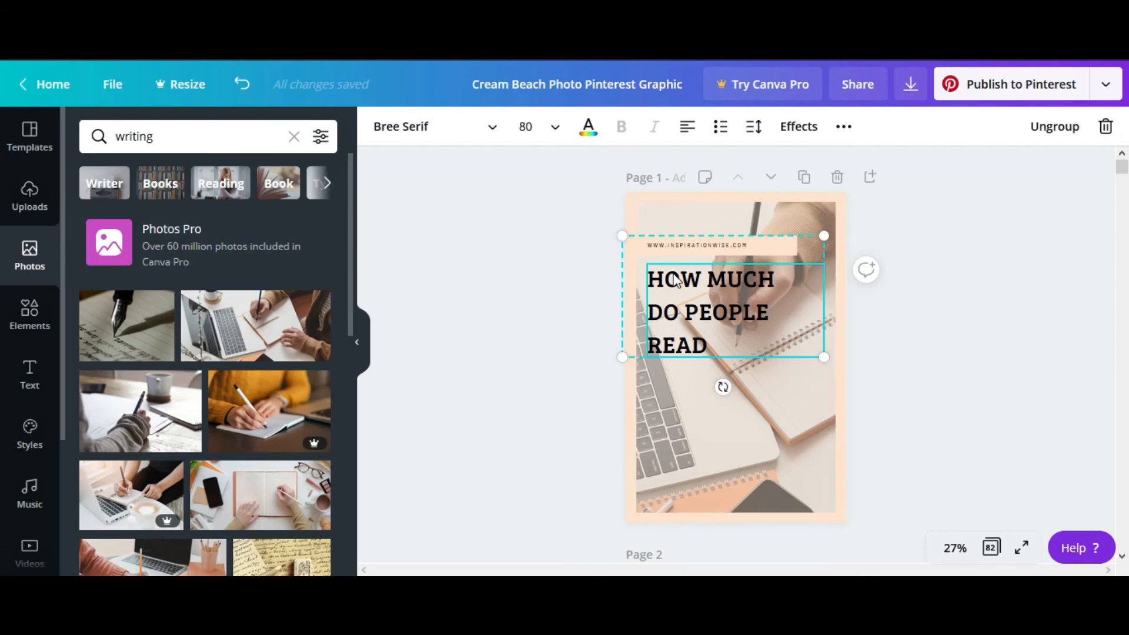
left_click(707, 312)
double_click(706, 312)
left_click(707, 312)
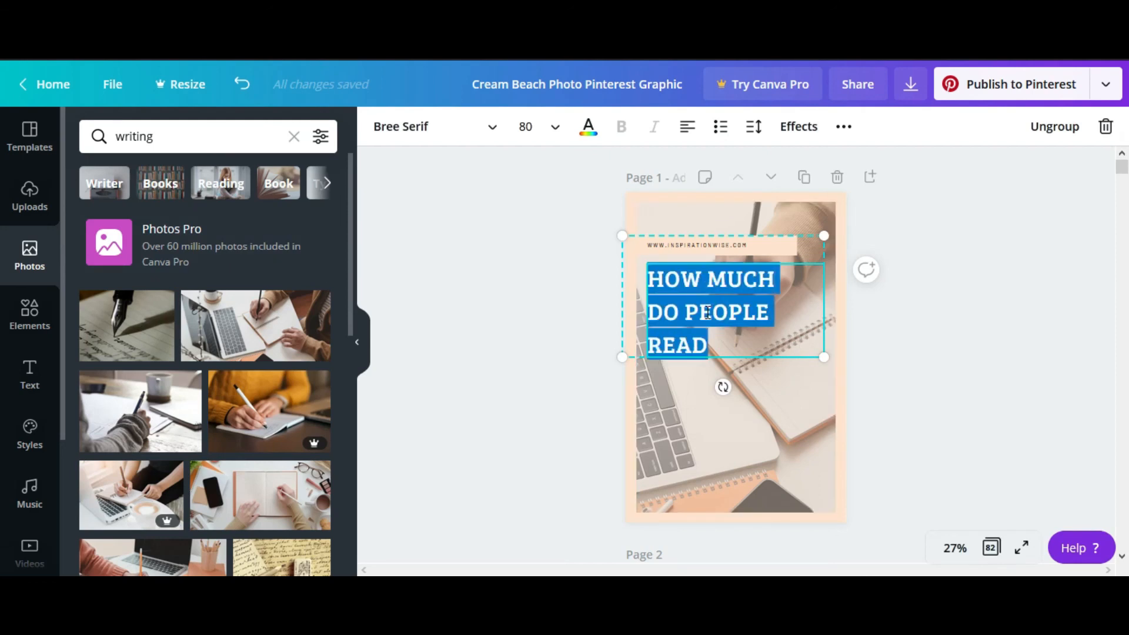
left_click(481, 130)
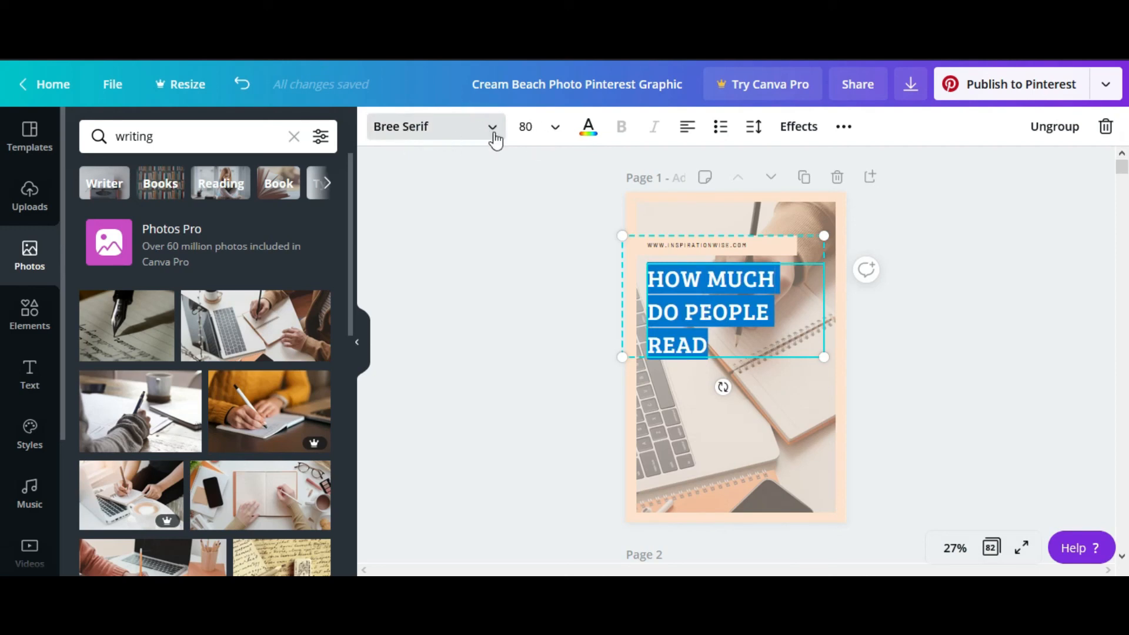
left_click(467, 132)
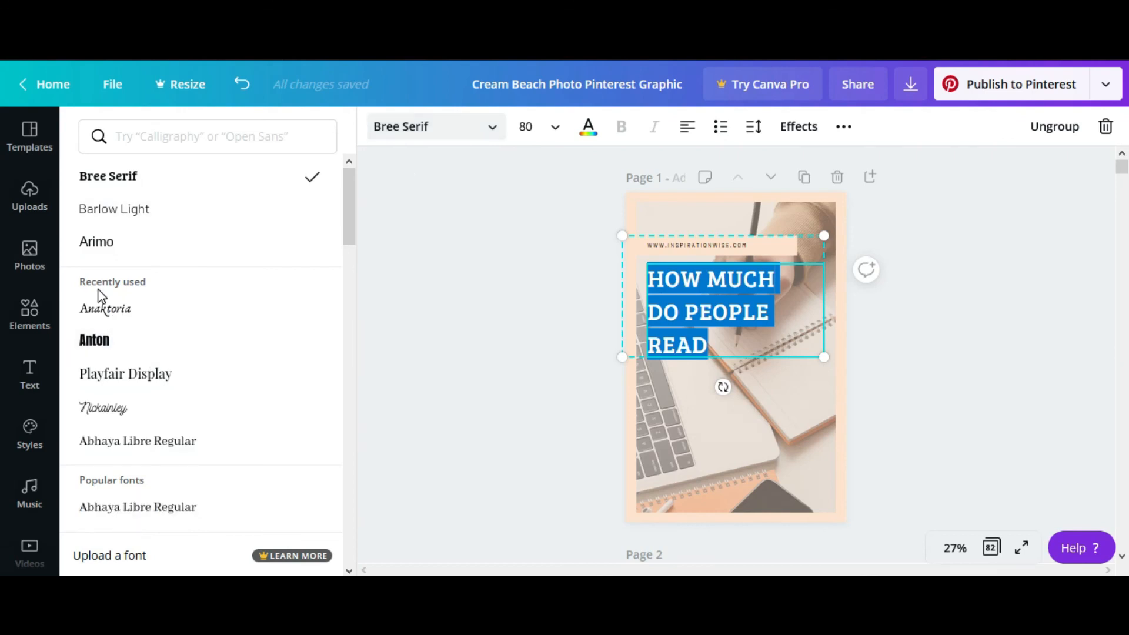
left_click(103, 312)
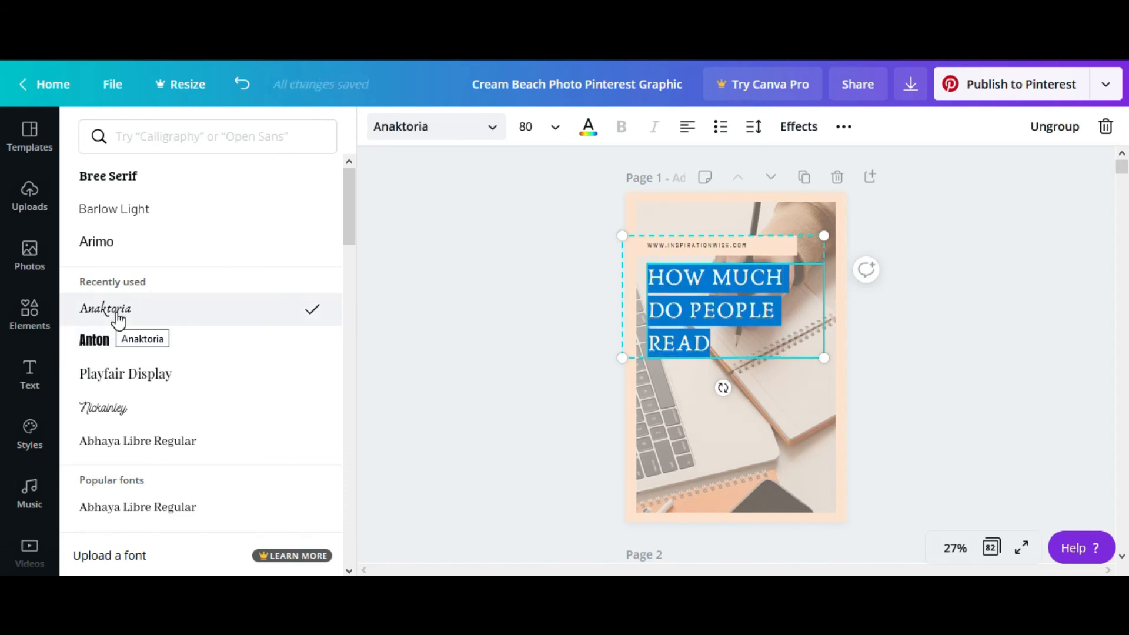
Browse the popular fonts and try Bukhari Script on the page 1 heading.
scroll(118, 312, "down", 2)
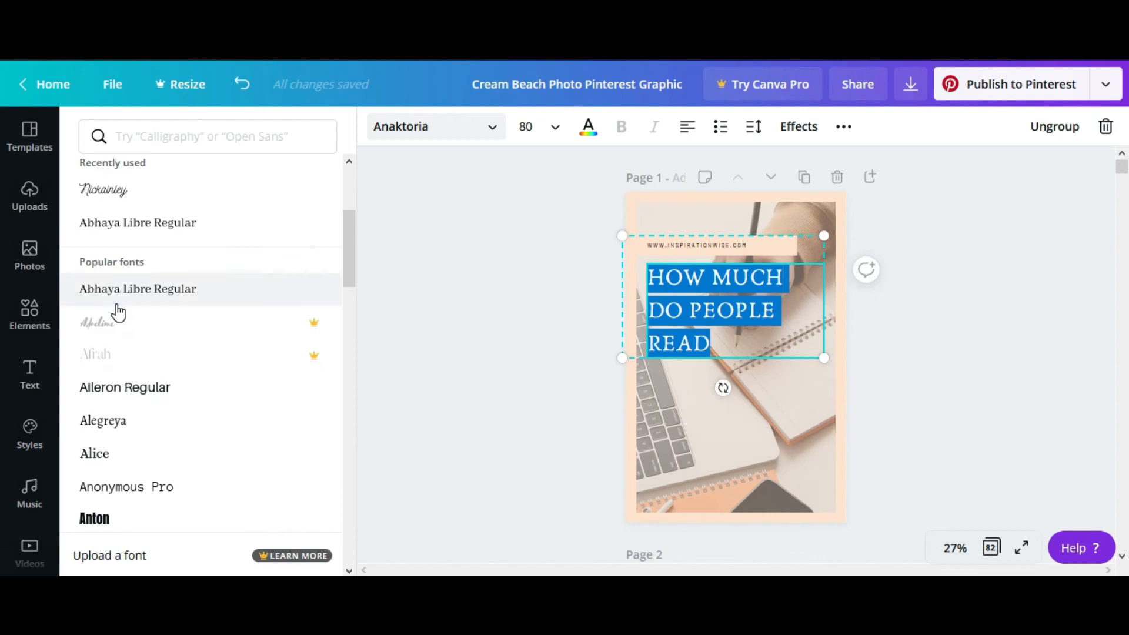
scroll(119, 311, "down", 2)
scroll(117, 311, "down", 3)
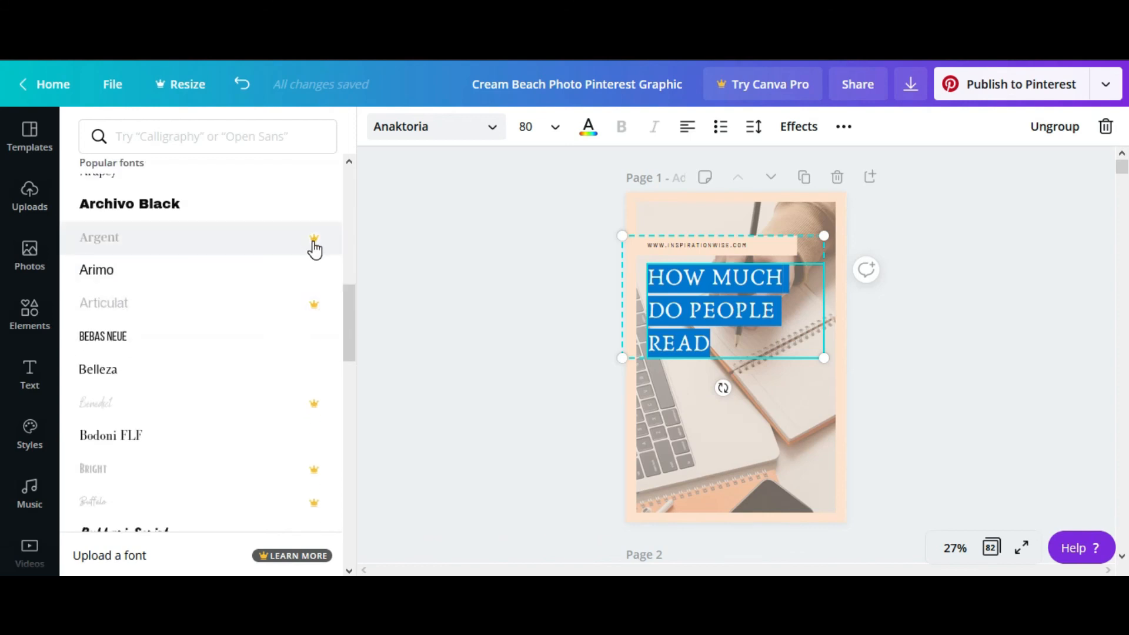
scroll(187, 270, "down", 3)
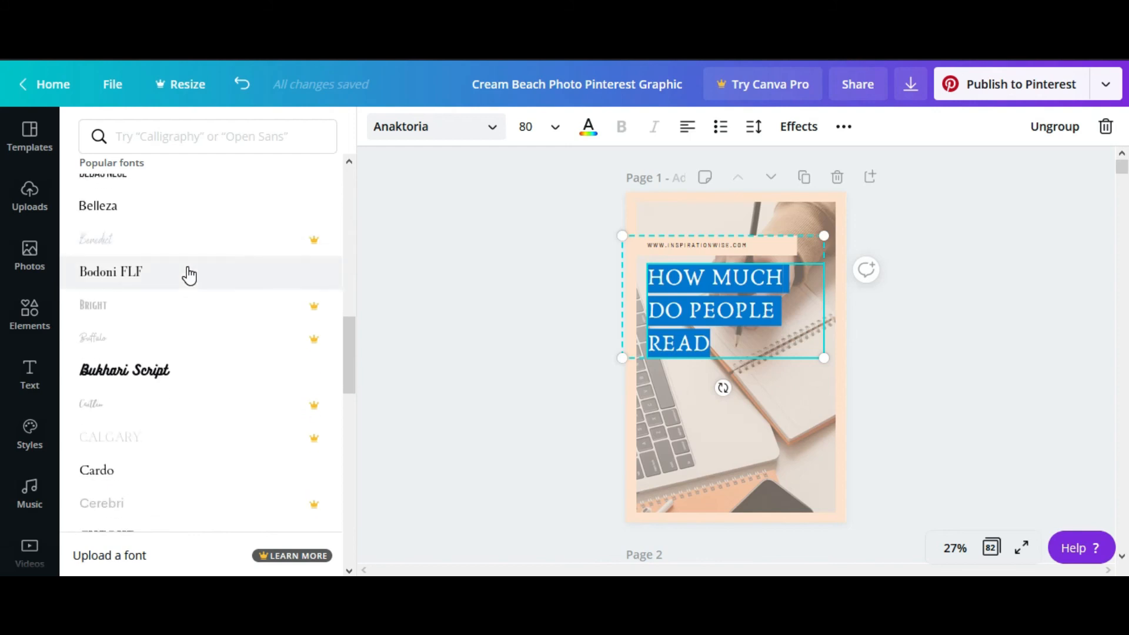
scroll(188, 273, "down", 3)
left_click(180, 213)
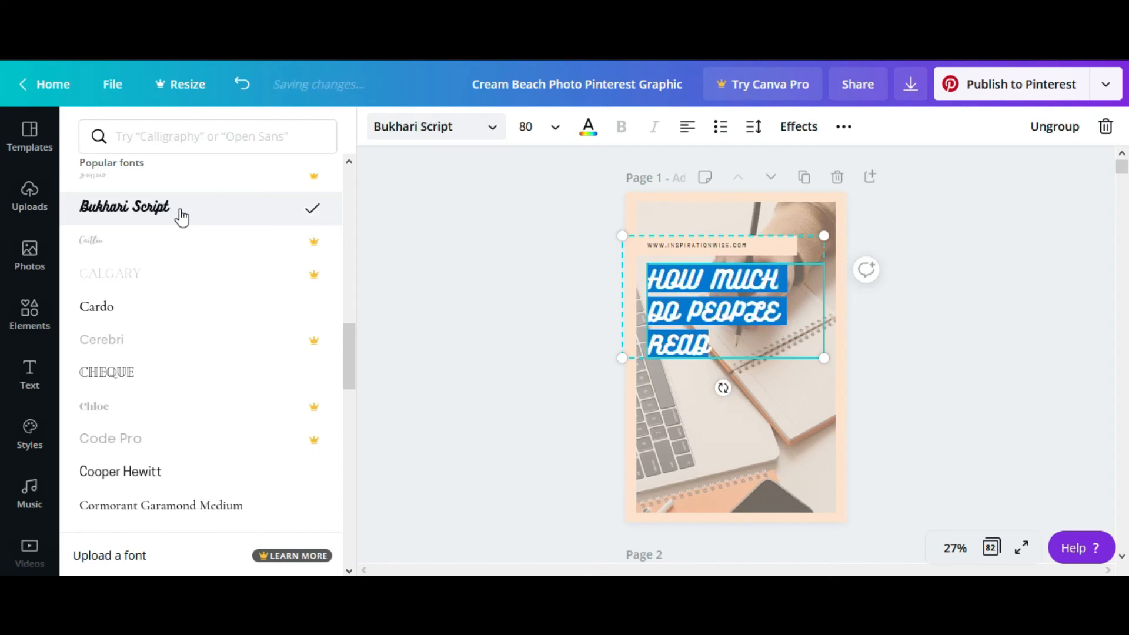
Set the page 1 heading's font to Cooper Hewitt and make it bold.
scroll(114, 350, "down", 3)
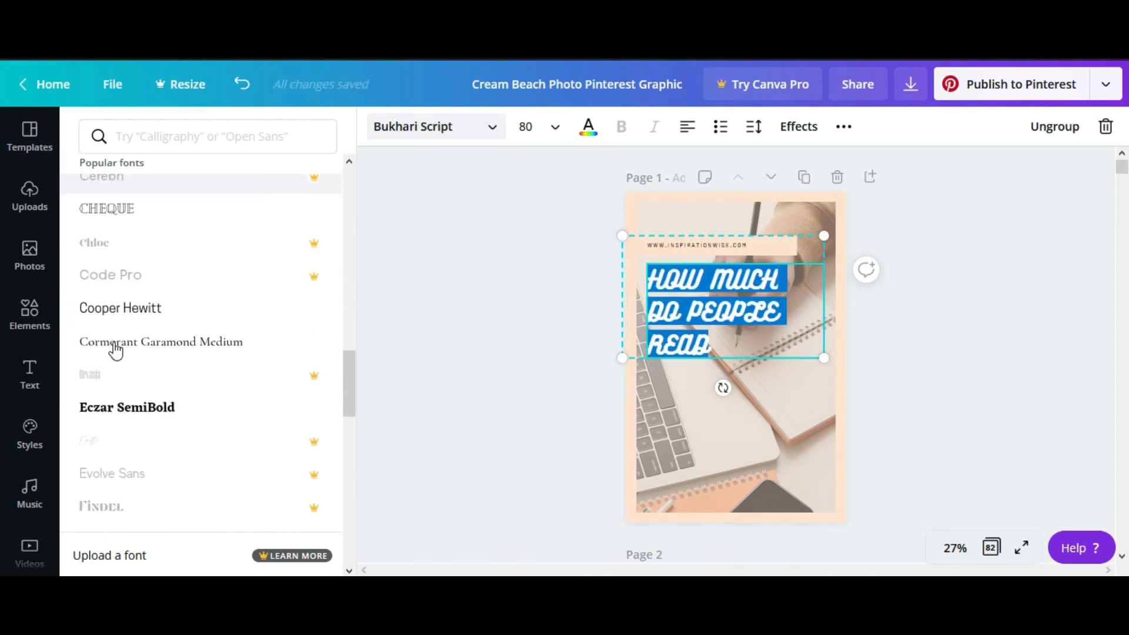
left_click(115, 309)
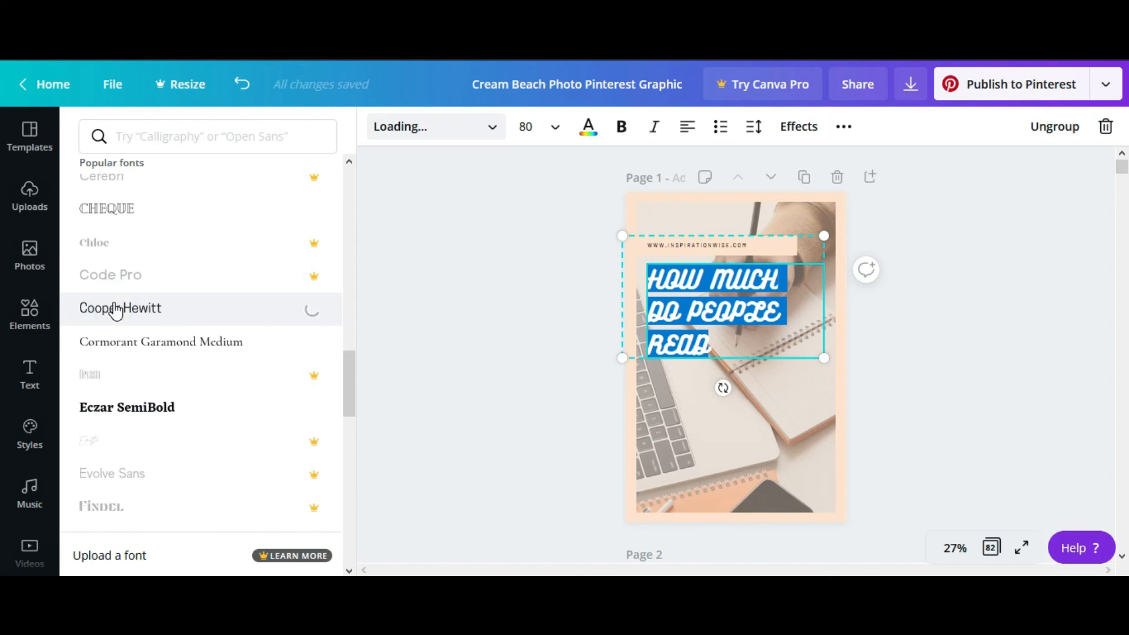
left_click(436, 330)
left_click(876, 340)
left_click(777, 403)
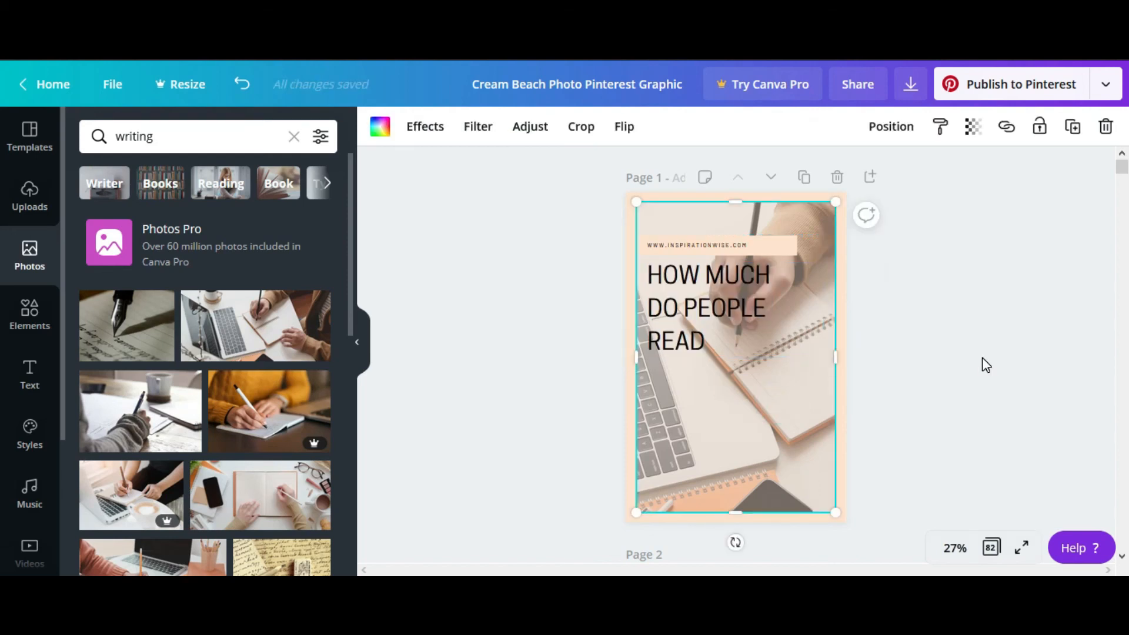
left_click(699, 318)
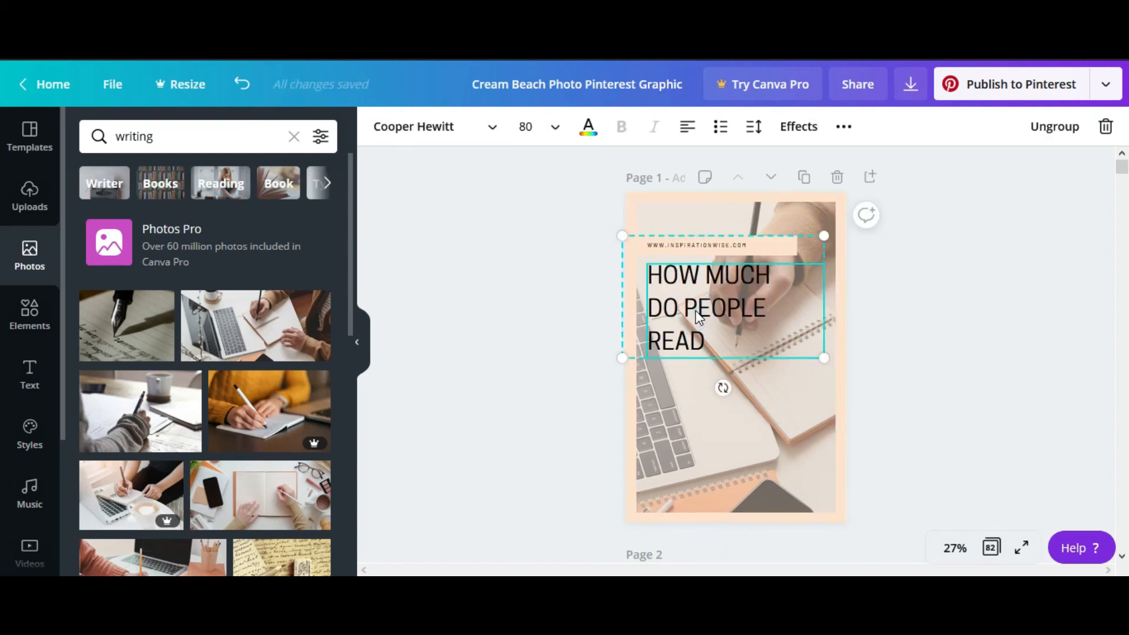
key("ctrl+b")
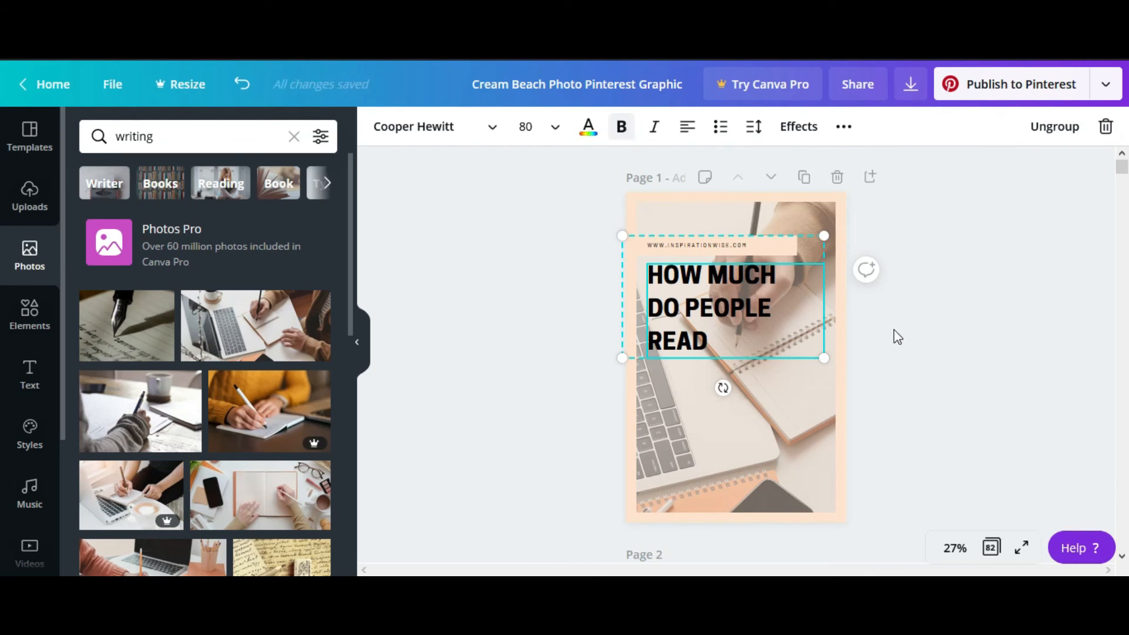
left_click(555, 288)
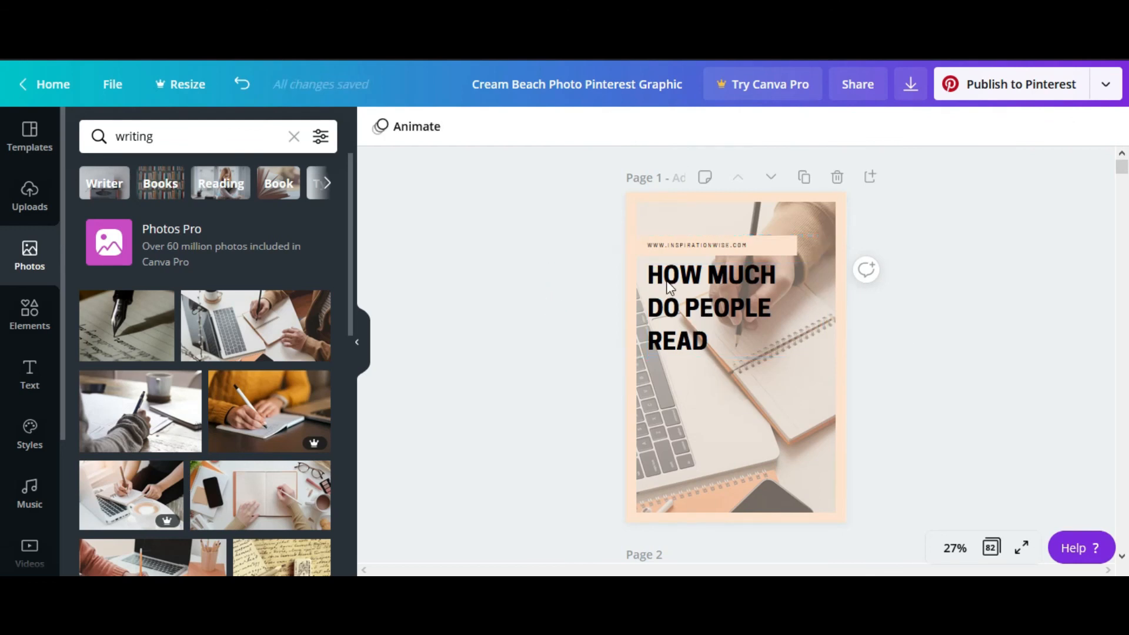
scroll(531, 317, "down", 5)
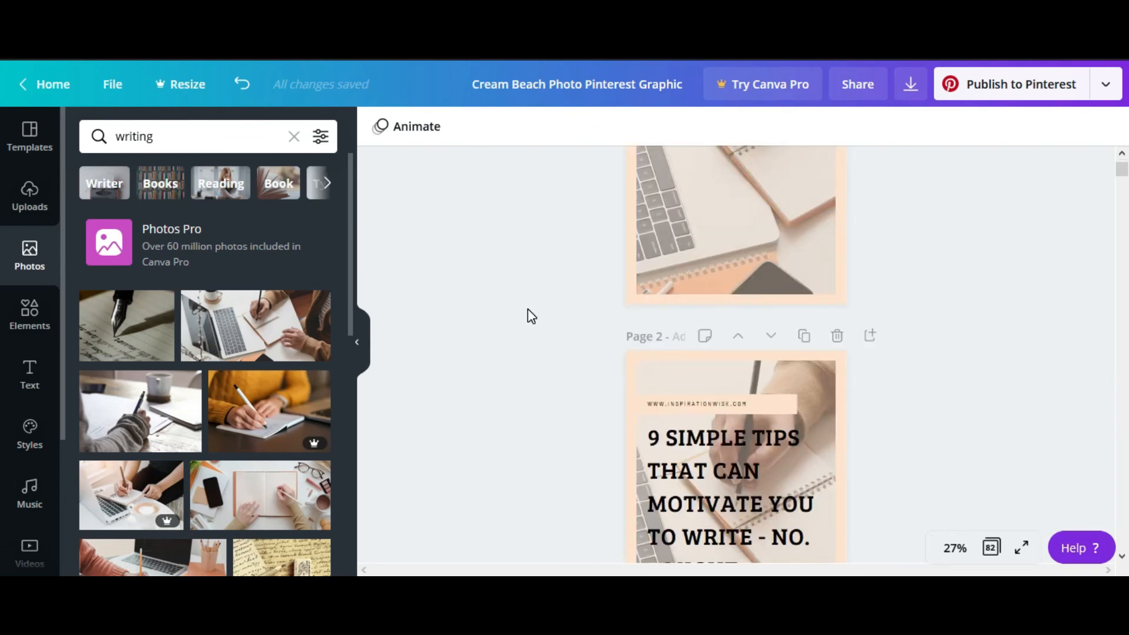
scroll(576, 313, "down", 5)
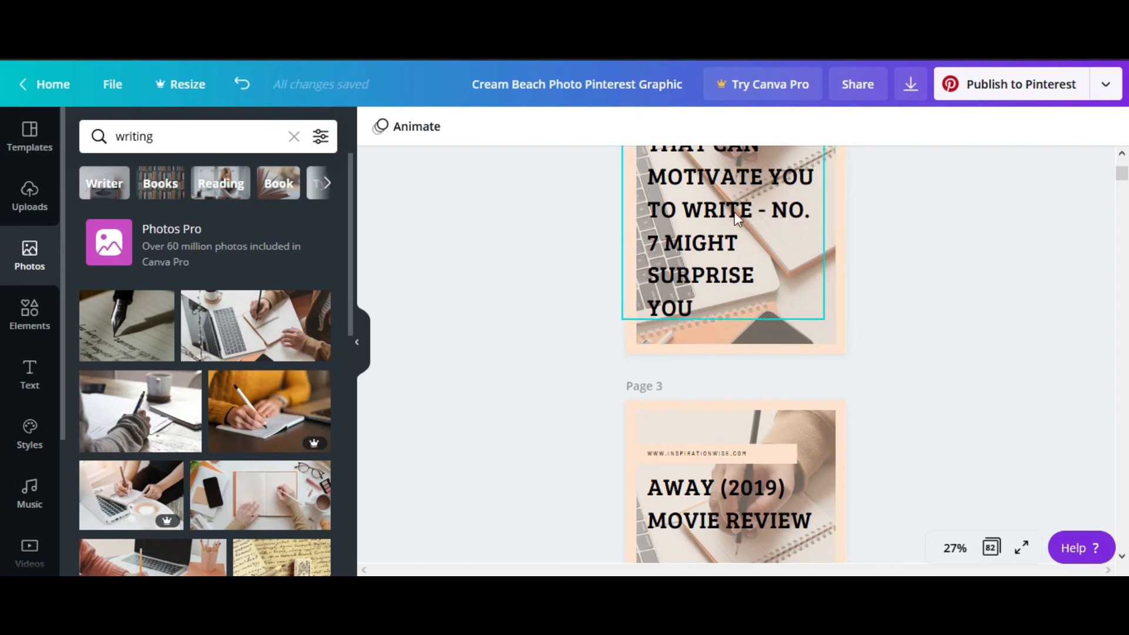
scroll(589, 402, "down", 3)
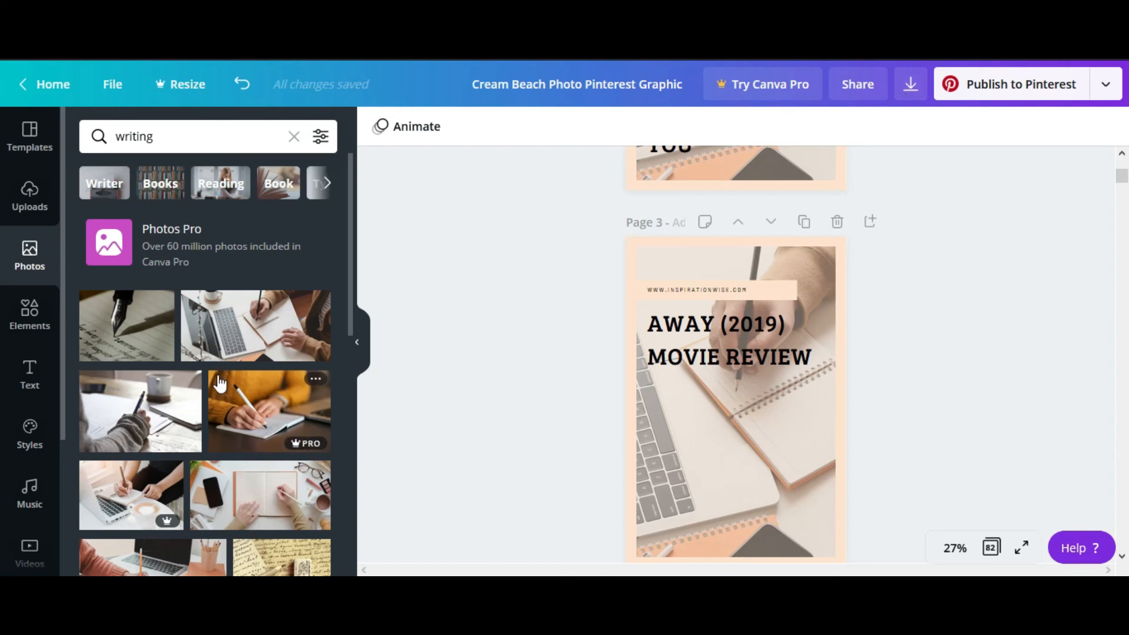
scroll(298, 260, "down", 5)
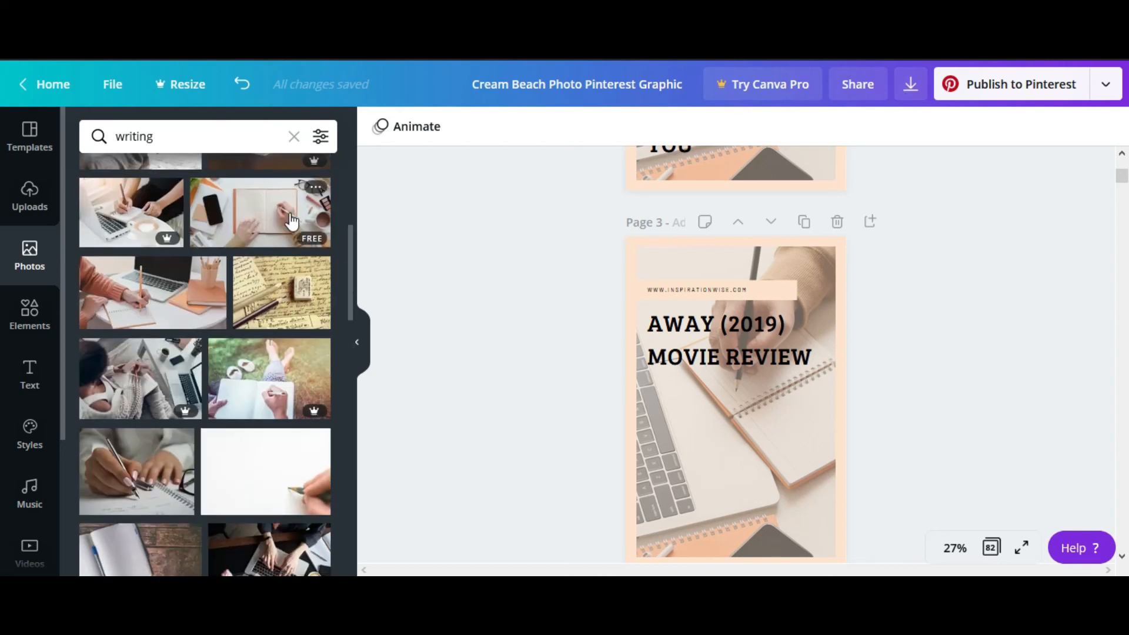
scroll(605, 333, "up", 10)
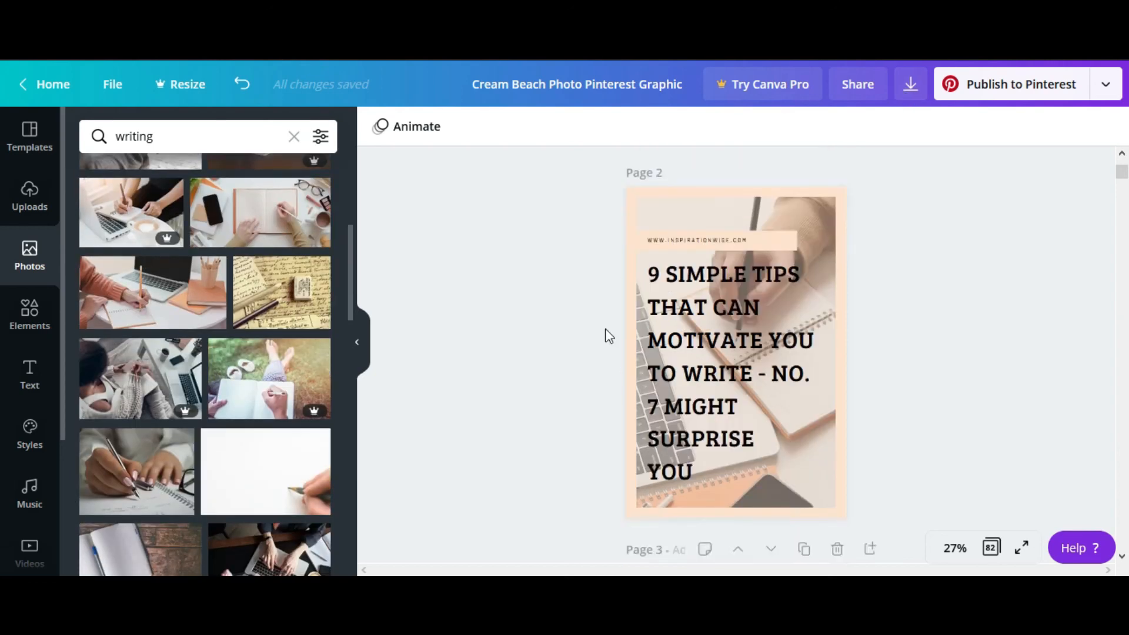